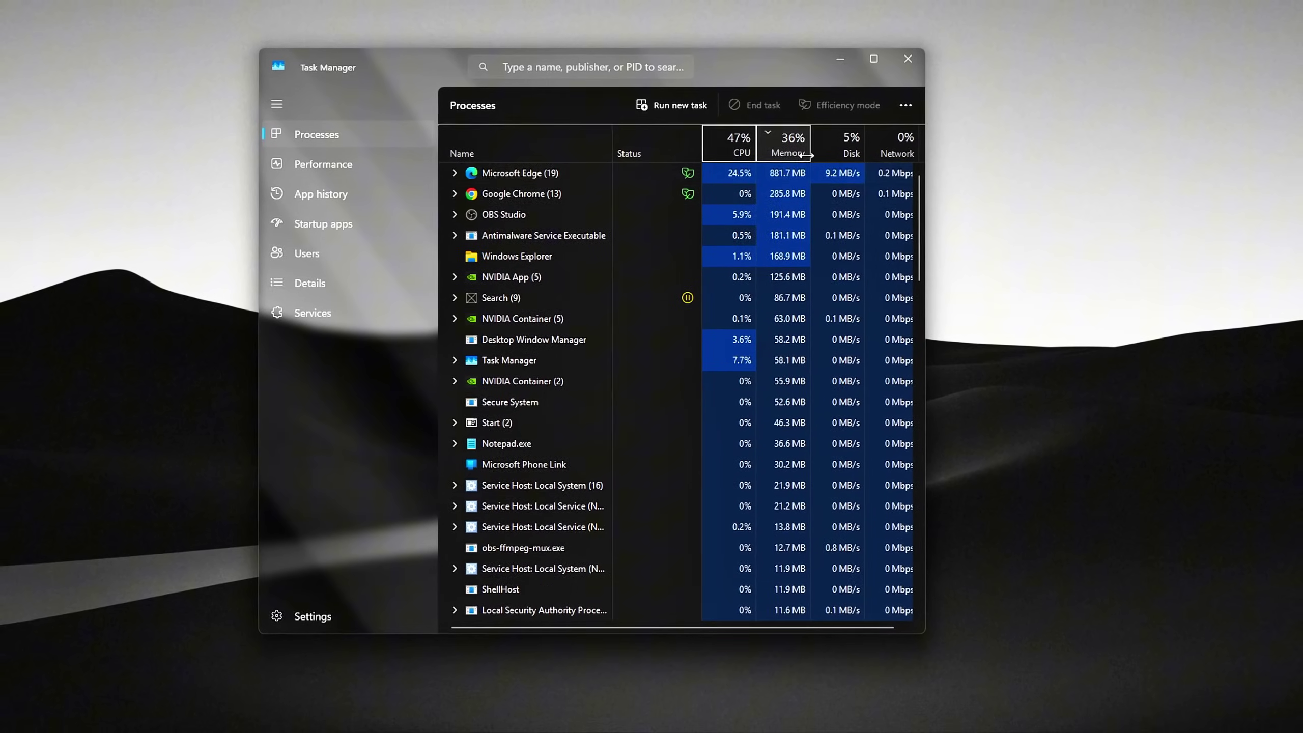
Sort Task Manager's Processes list by the CPU column.
click(741, 140)
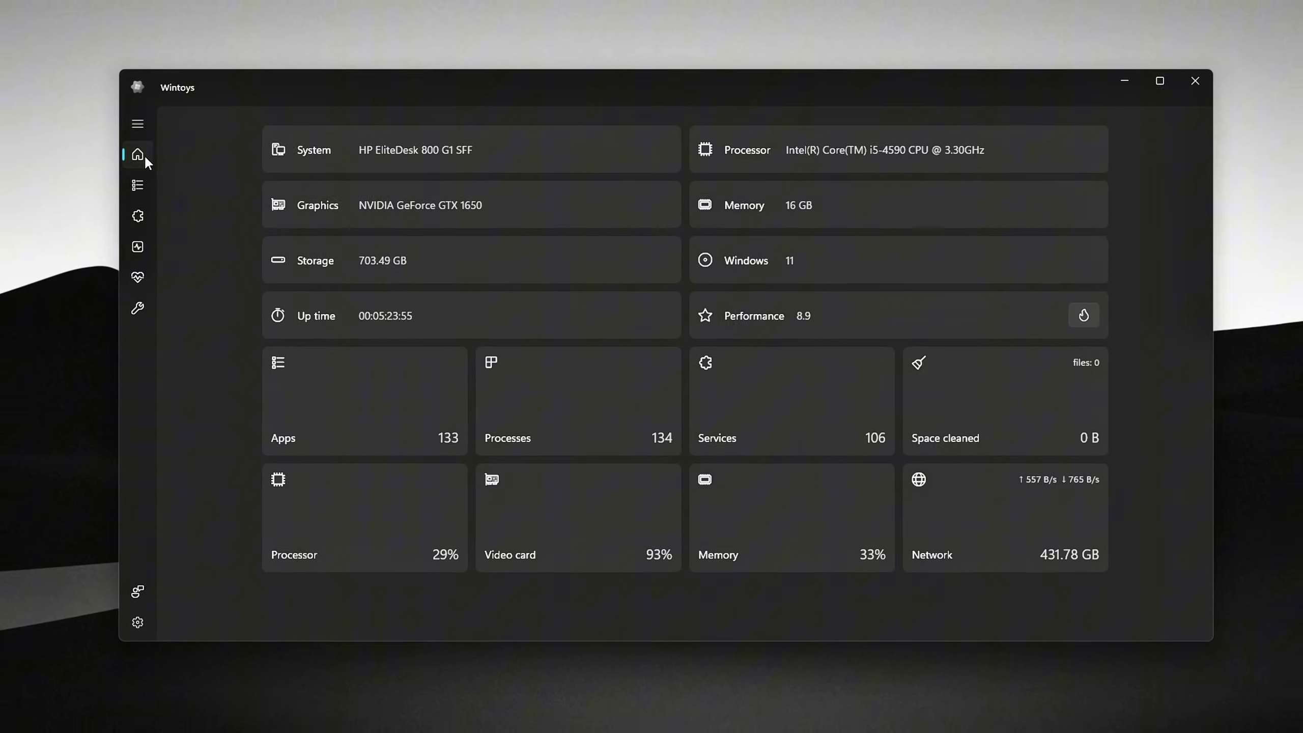
Open Wintoys' Tweaks page and expand System to show End task, Clock with seconds and Clipboard history.
click(146, 129)
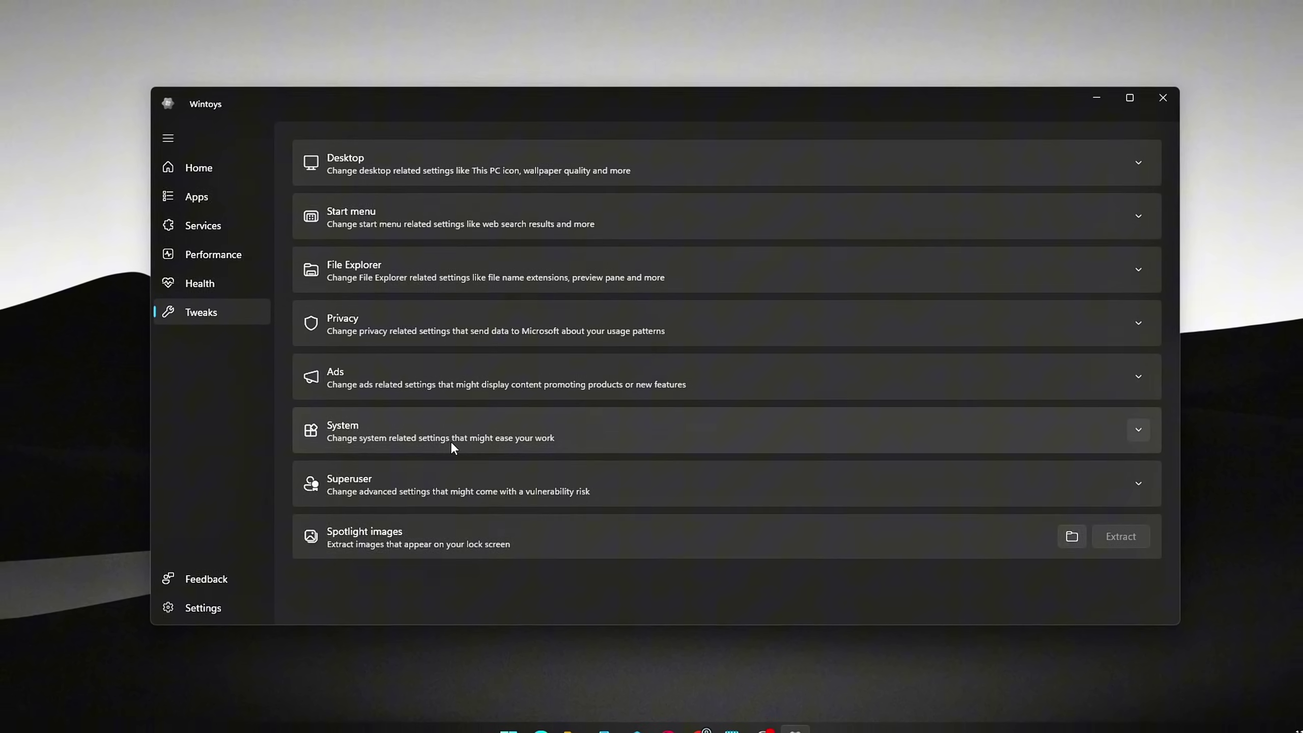
click(454, 441)
scroll(755, 462, down, 3)
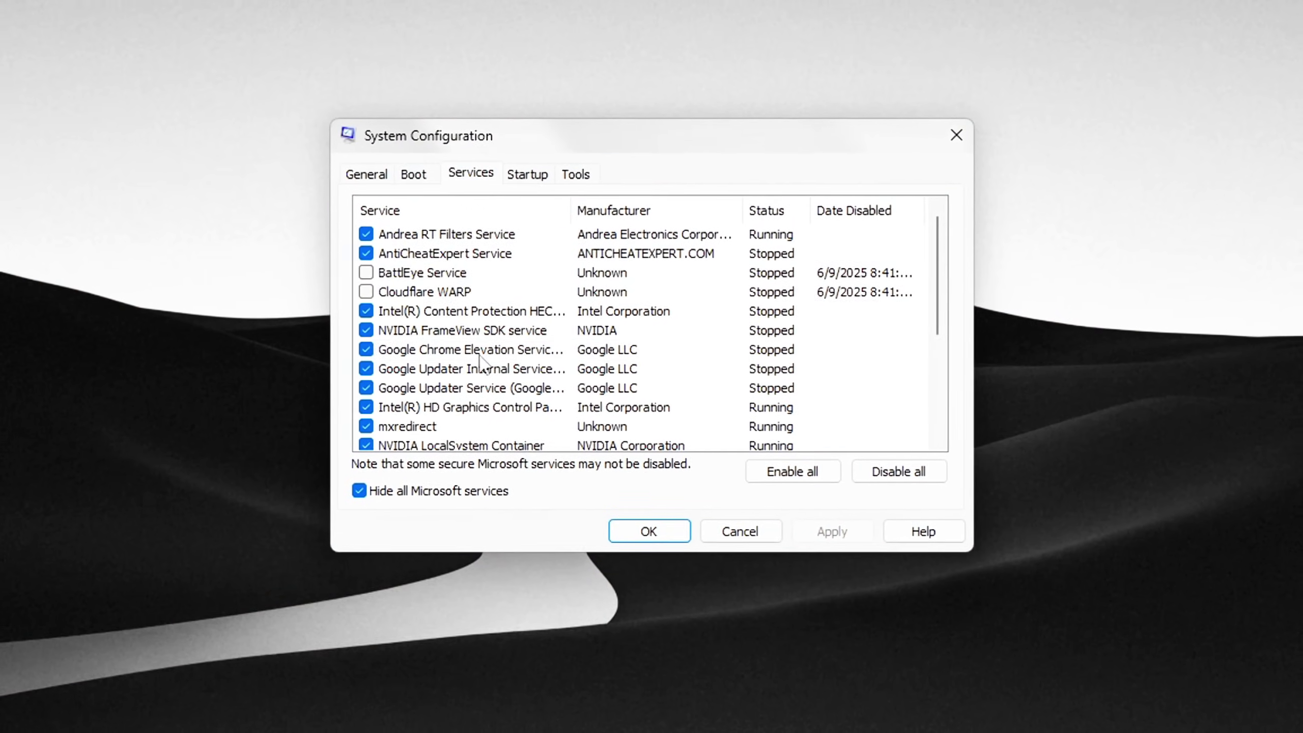
Uncheck Google Chrome Elevation, Google Updater Internal, Google Updater and mxredirect services.
scroll(505, 369, down, 1)
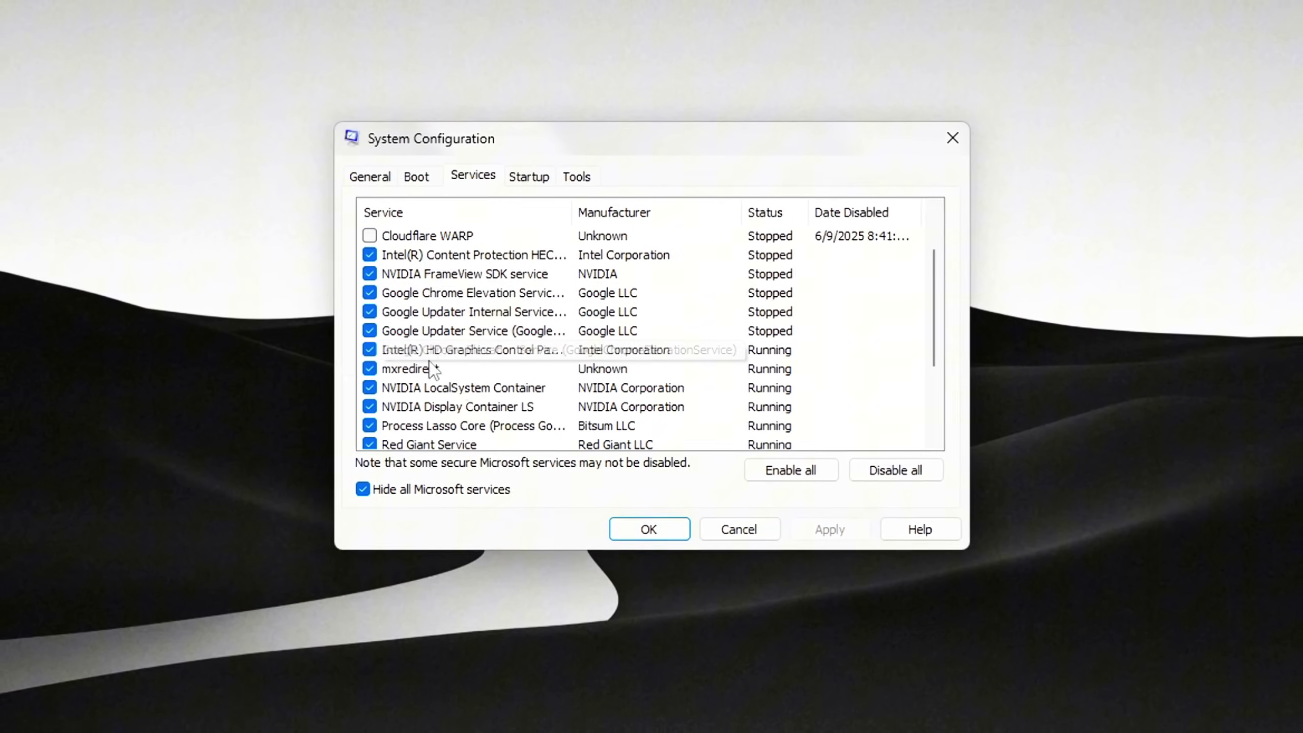
click(373, 312)
click(373, 293)
click(389, 334)
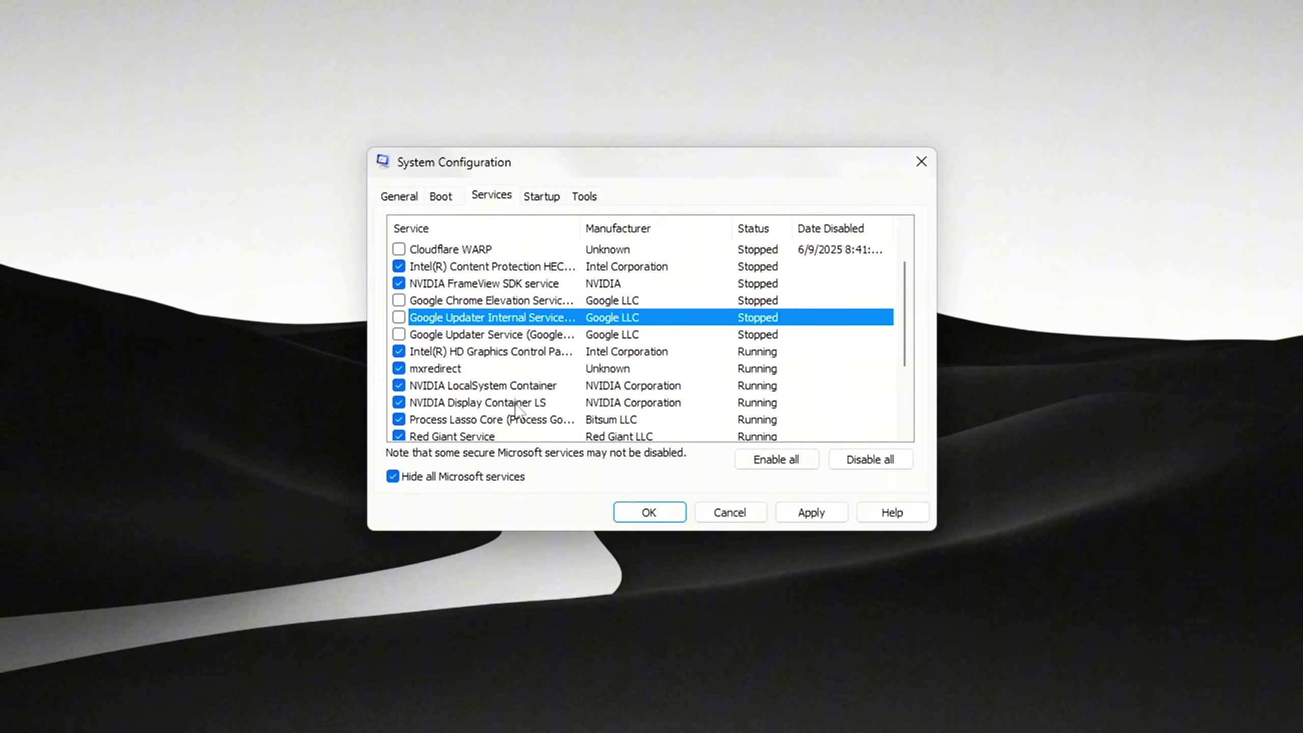
click(402, 368)
Uncheck the Red Giant, Process Lasso Core and Steam Client services.
scroll(410, 379, down, 1)
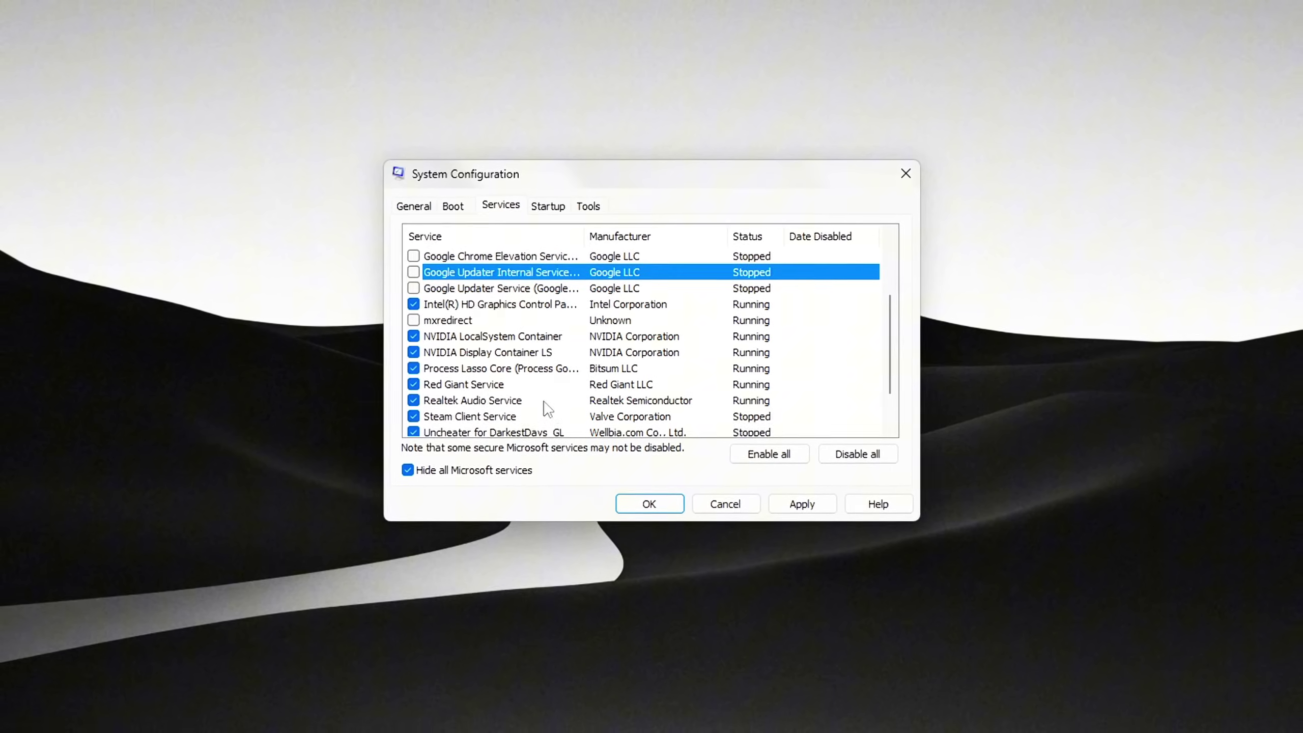
click(417, 384)
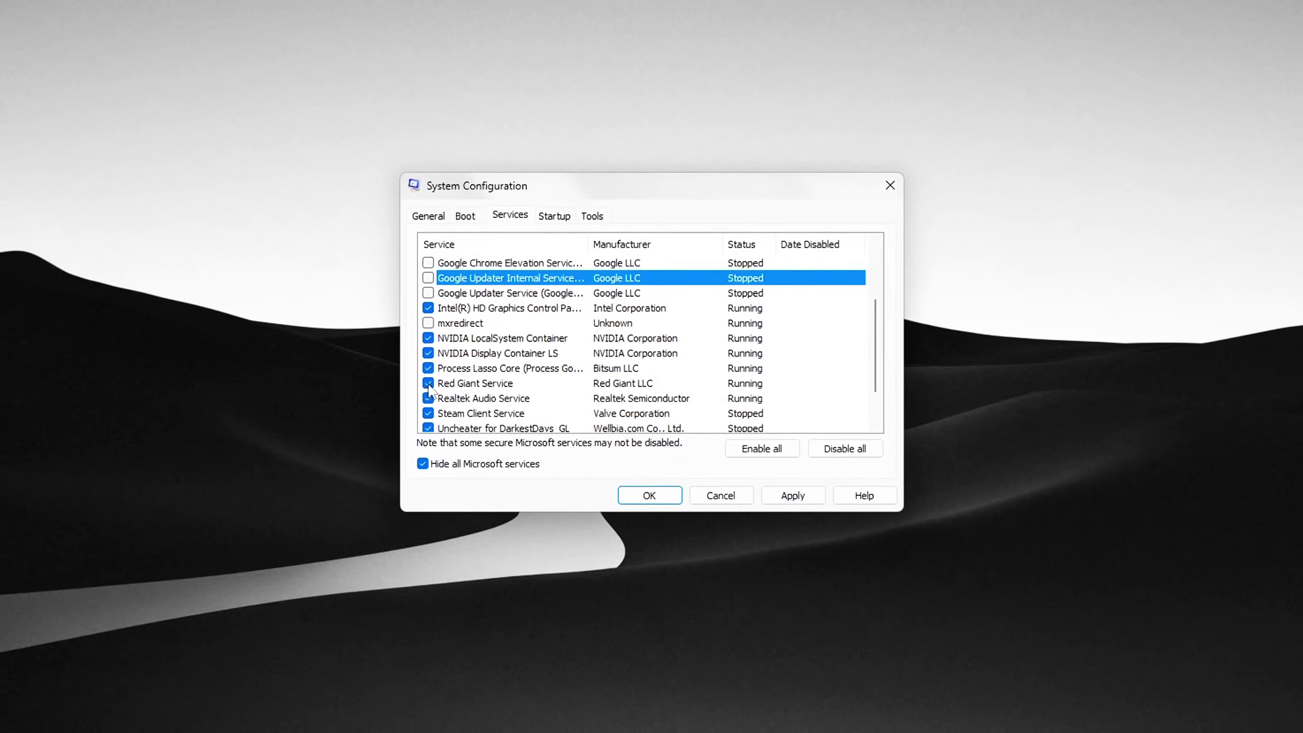
click(432, 368)
scroll(441, 364, down, 1)
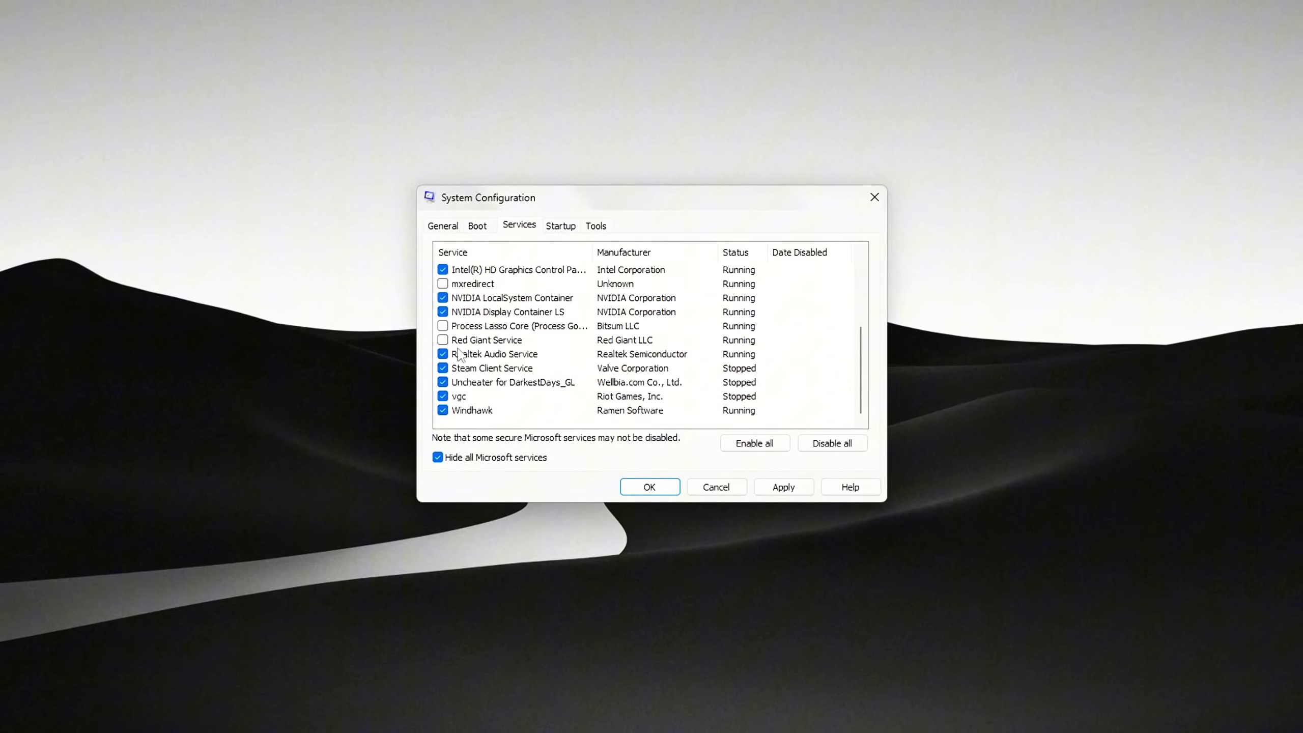
click(451, 368)
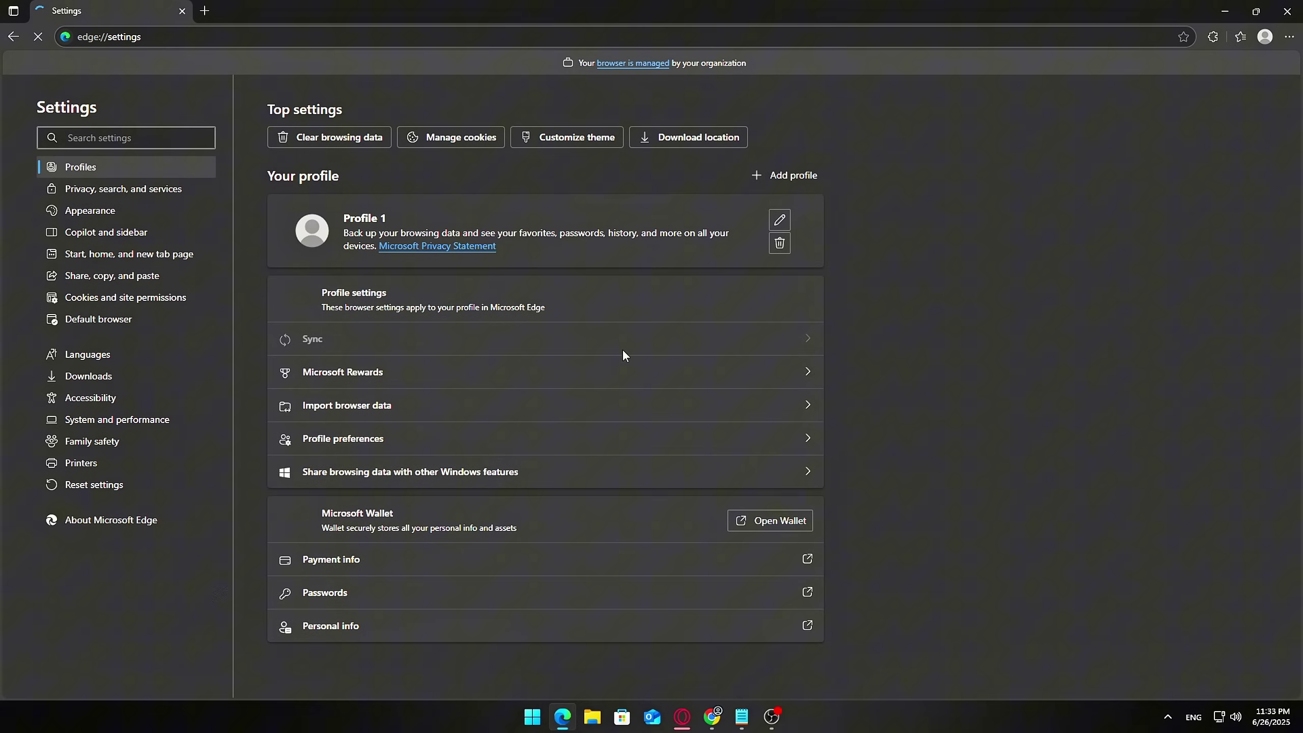
Browse Edge's Default browser, Cookies and site permissions, Languages, then System and performance settings.
click(106, 323)
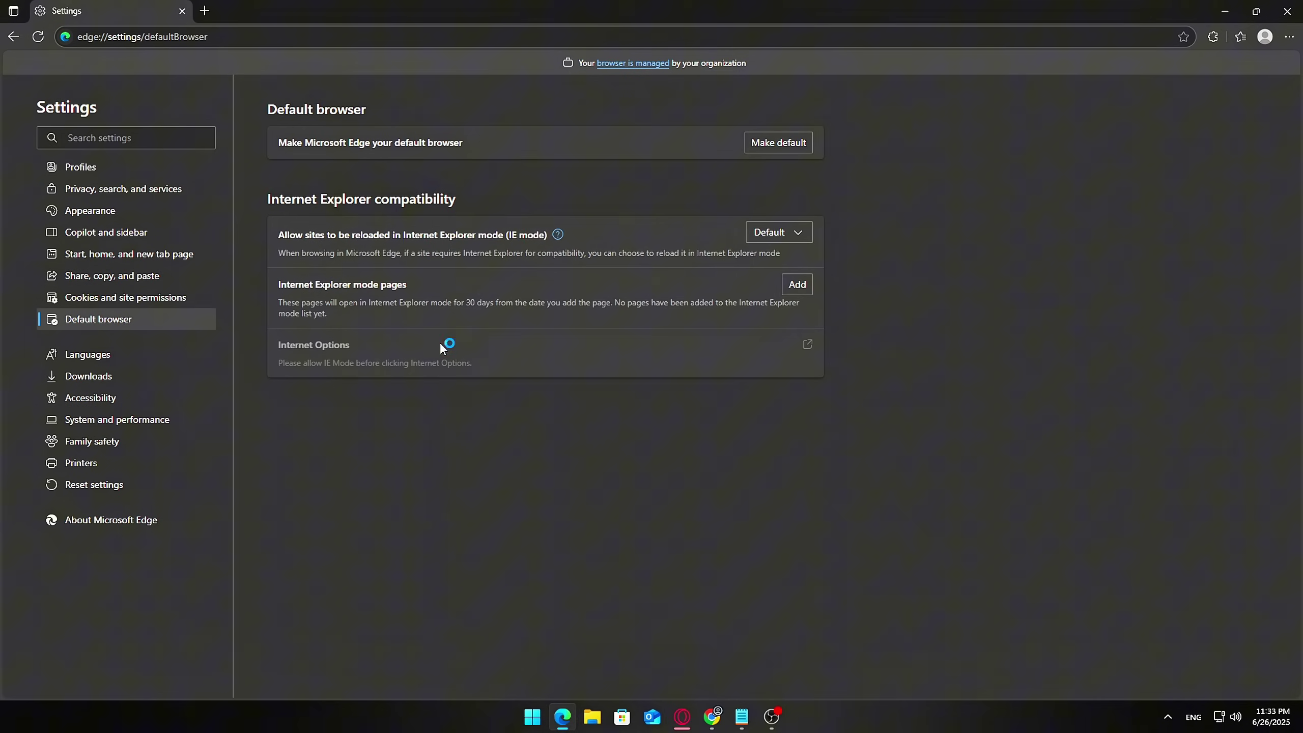
click(93, 297)
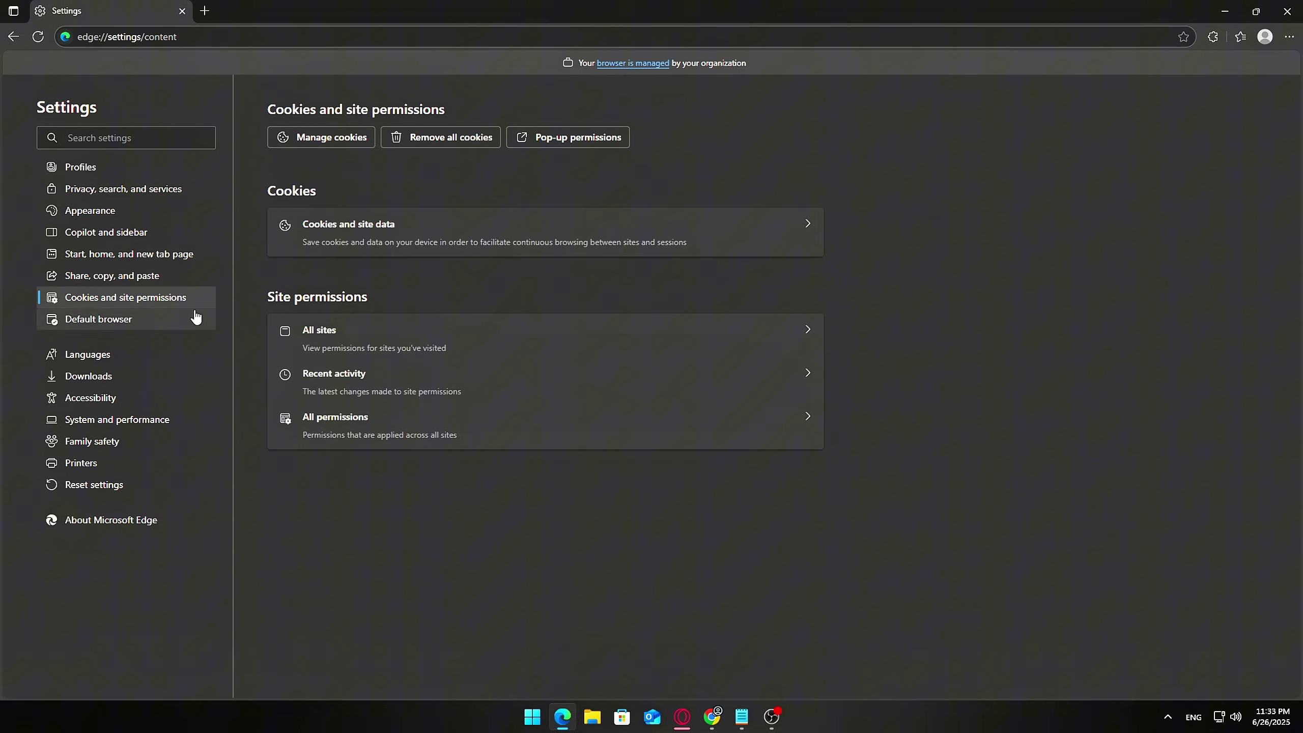
click(118, 356)
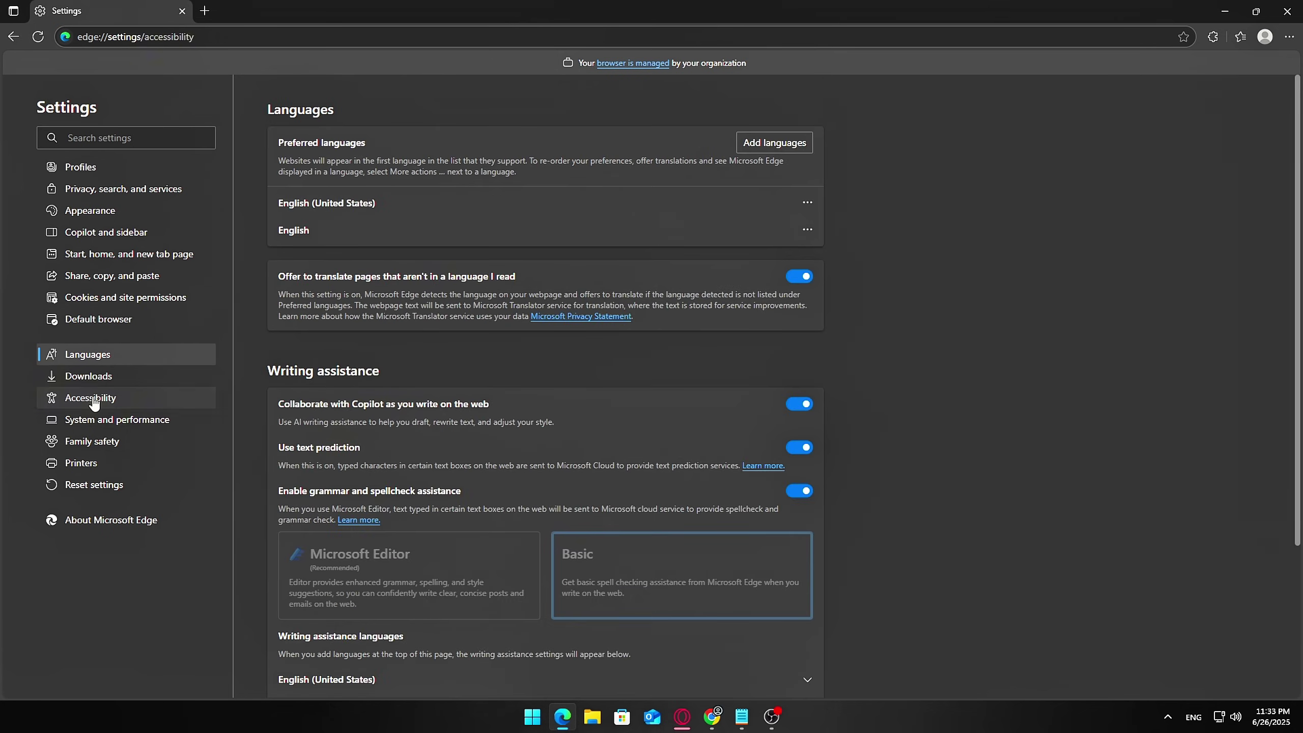
click(175, 420)
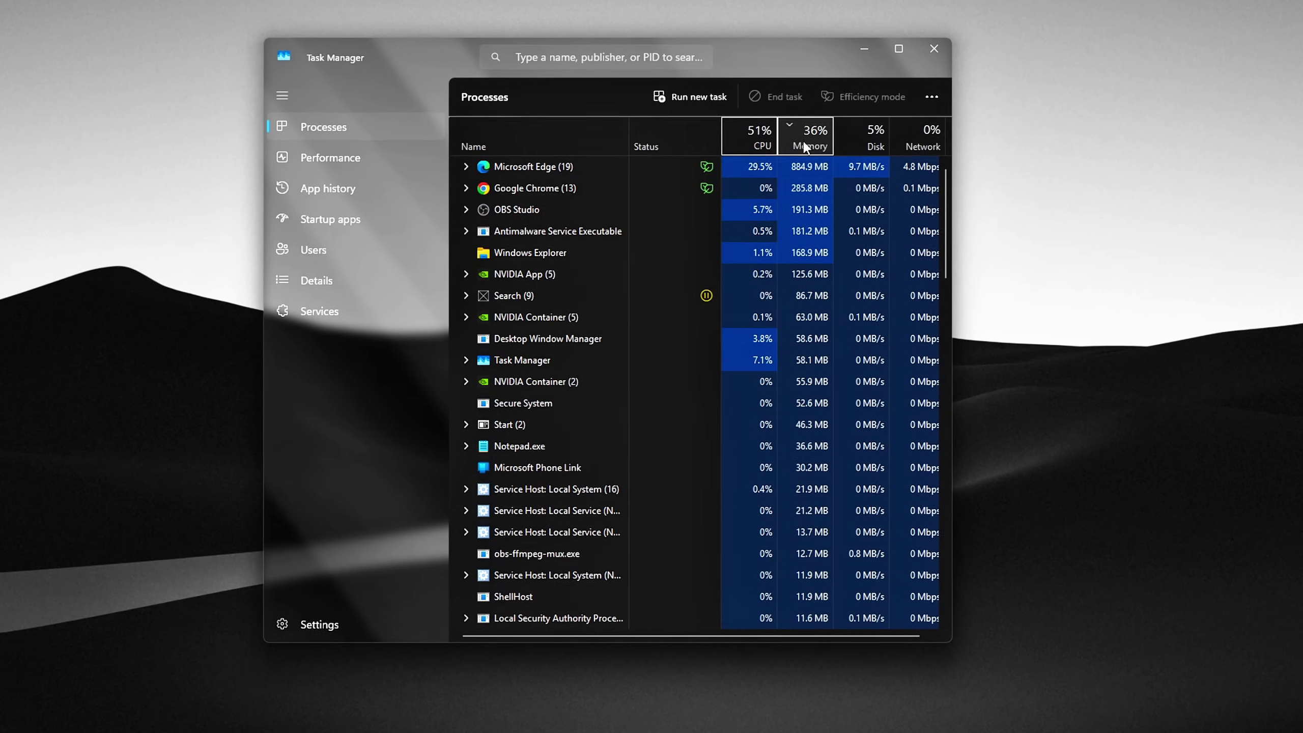
Sort Task Manager's running processes by the CPU column.
click(756, 138)
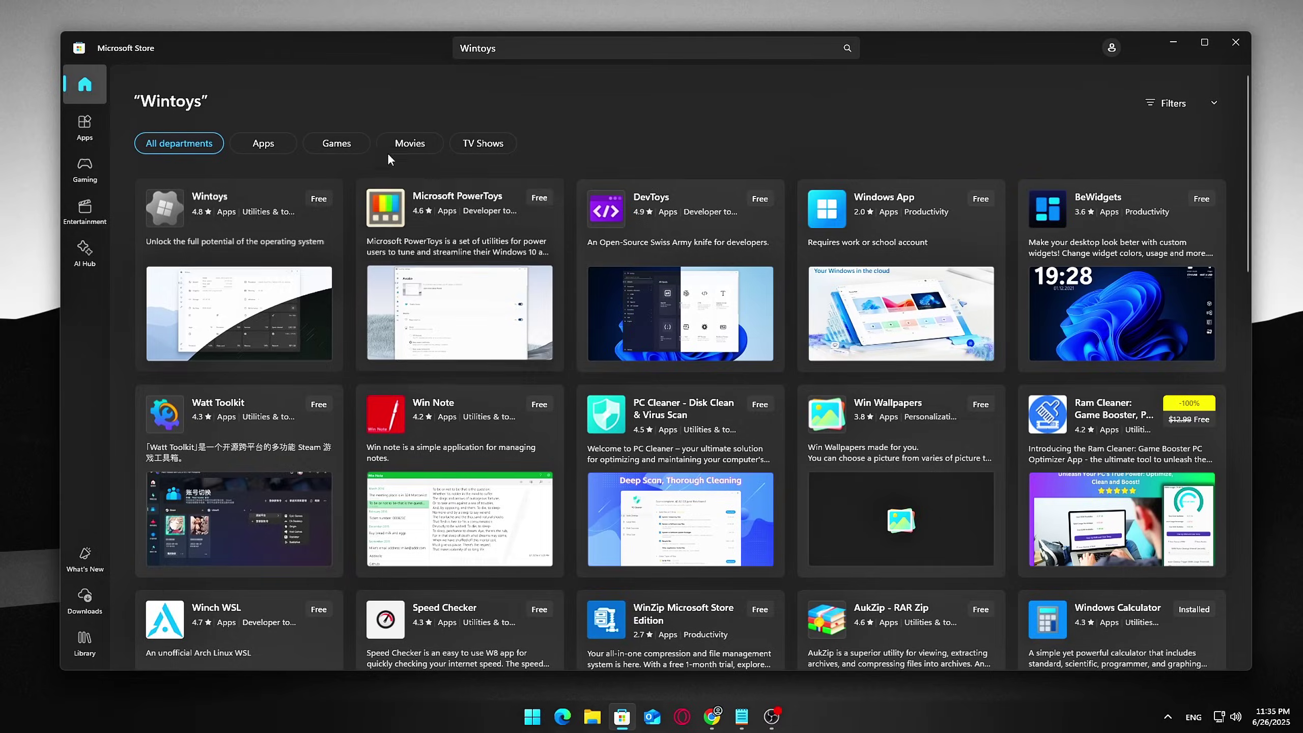
Open the Wintoys Store page, get the free app, and launch it once installed.
click(323, 281)
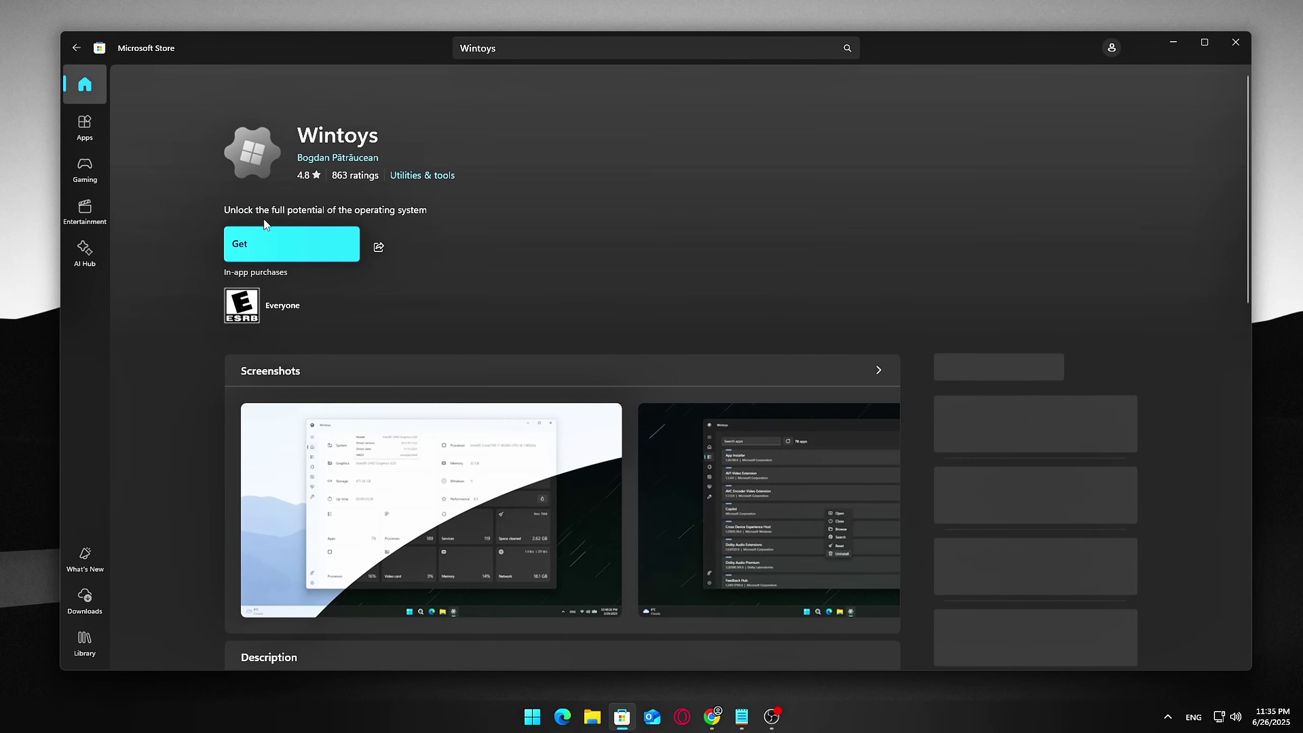
click(244, 239)
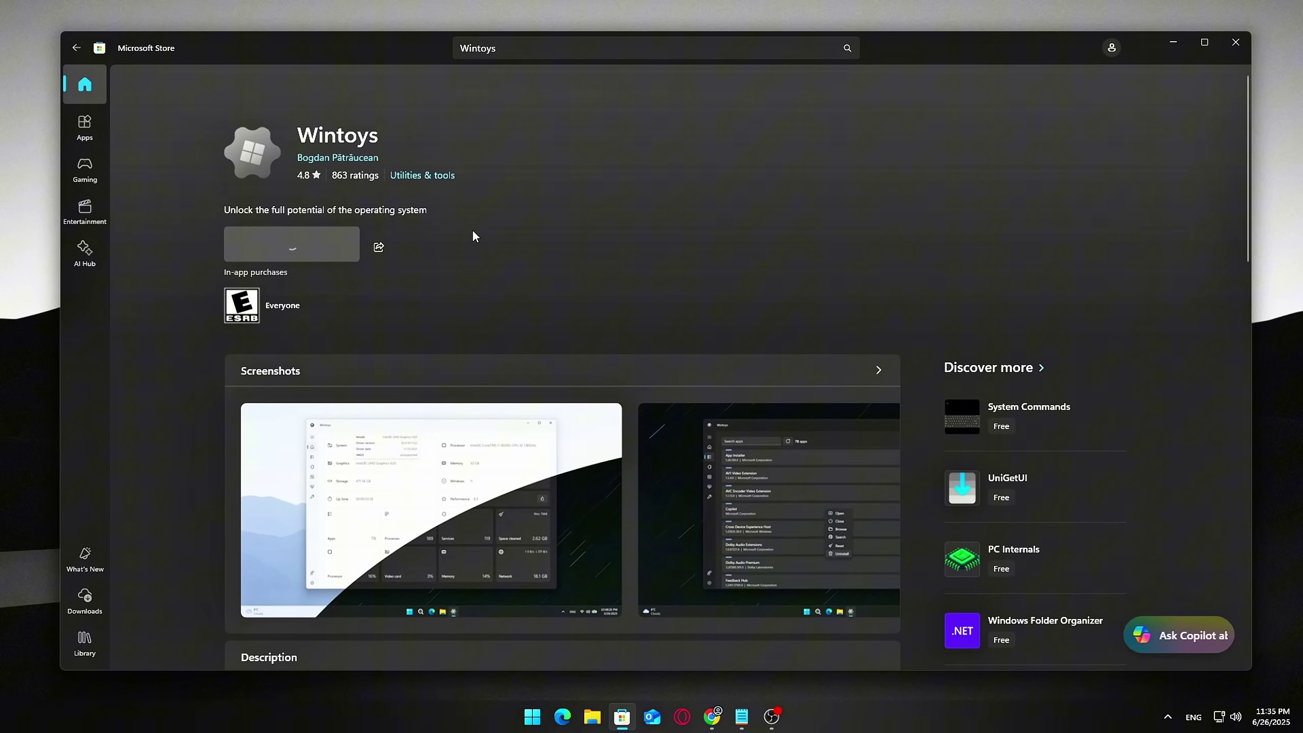
click(290, 231)
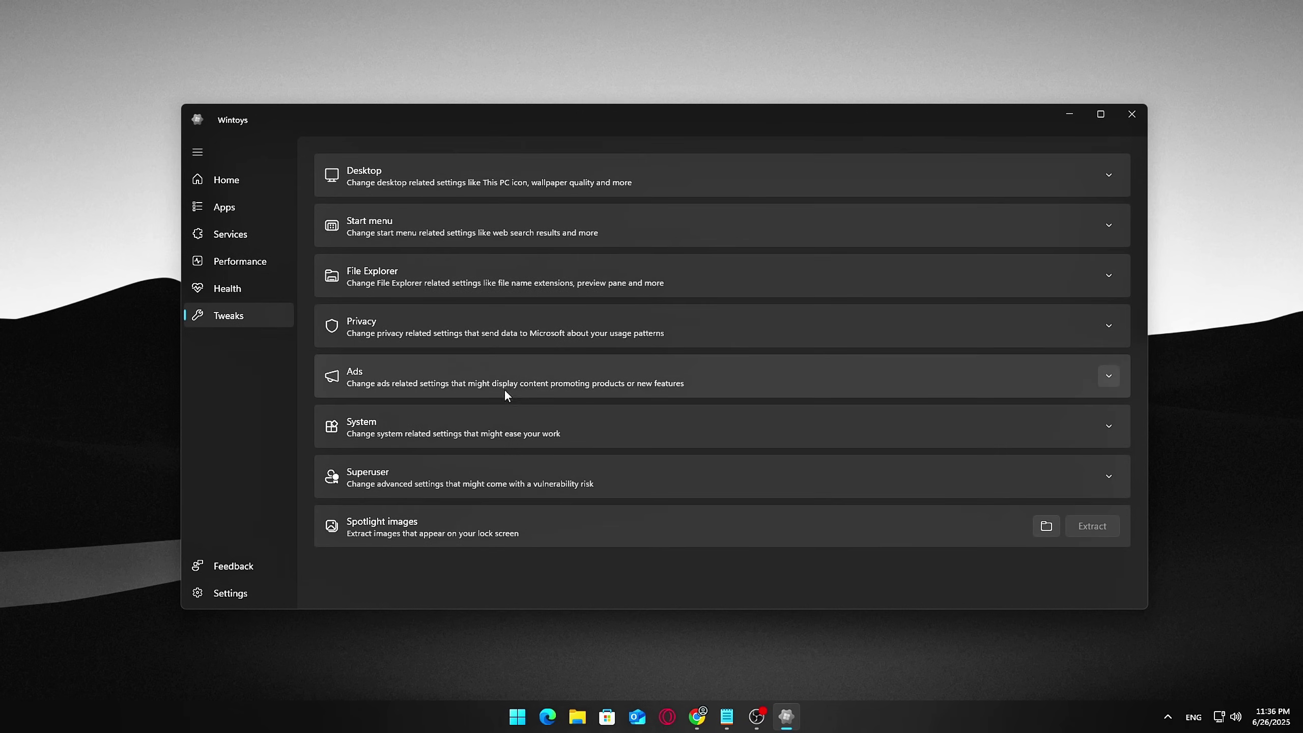
Enable Digital markets act under Tweaks > System and restart Wintoys to apply it.
click(460, 434)
scroll(751, 459, down, 3)
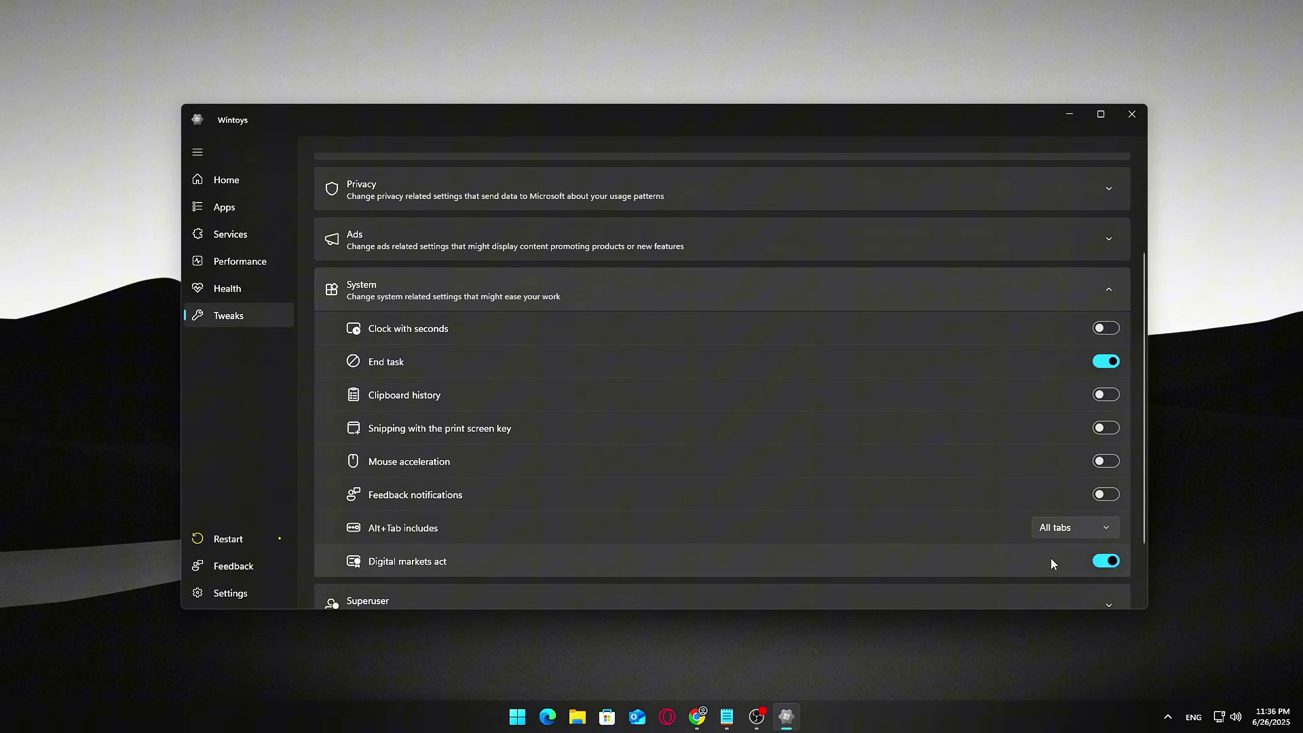
click(252, 528)
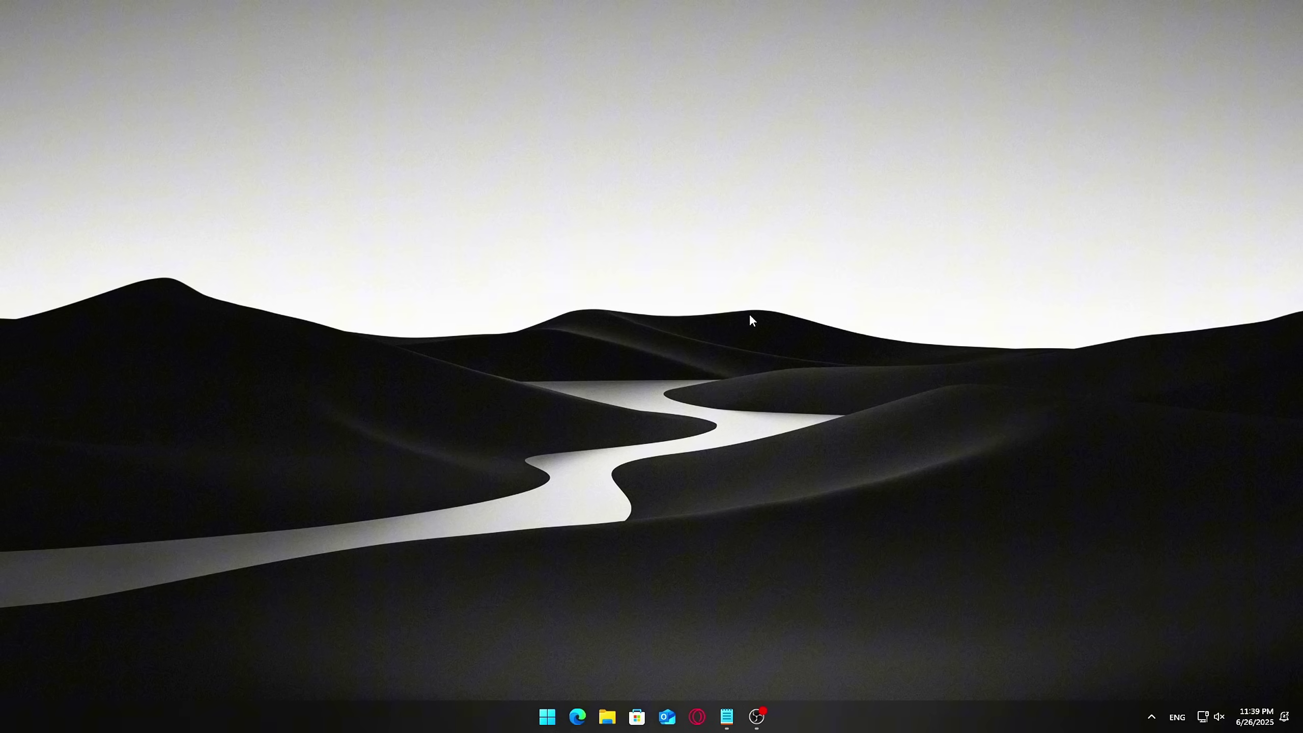
Launch the Settings app from Windows search by typing 'se'.
key(super+s)
text(se)
key(Return)
click(329, 340)
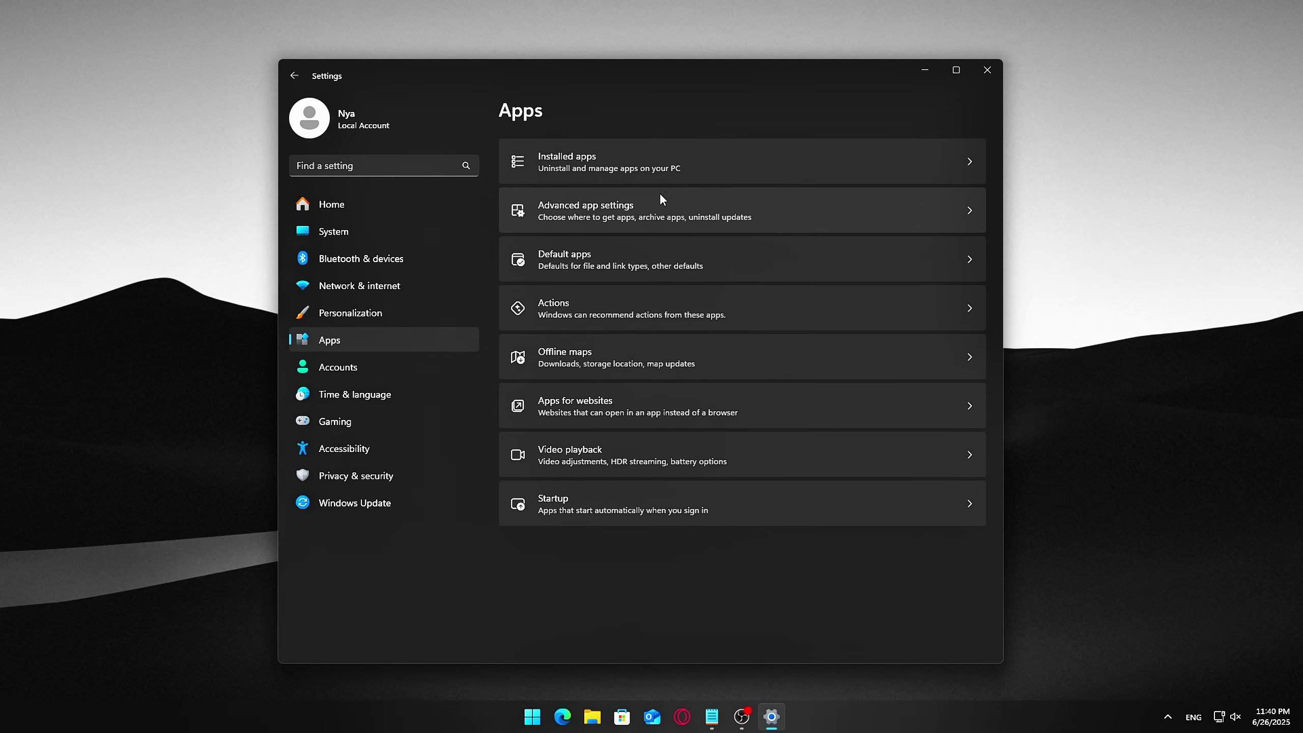
Search installed apps for 'edge' and open Microsoft Edge's options menu.
click(676, 170)
text(edge)
click(943, 252)
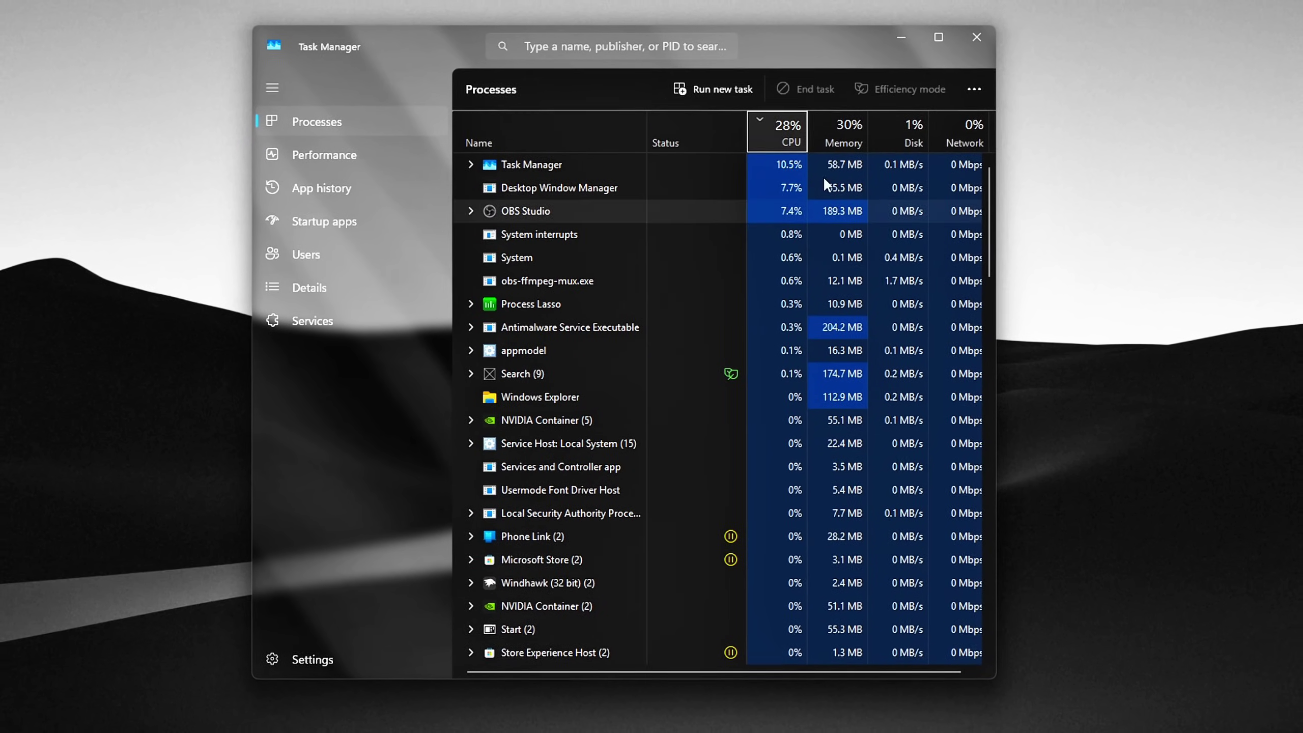
Toggle the process sort between Memory and CPU, ending sorted by Memory.
click(827, 135)
click(777, 138)
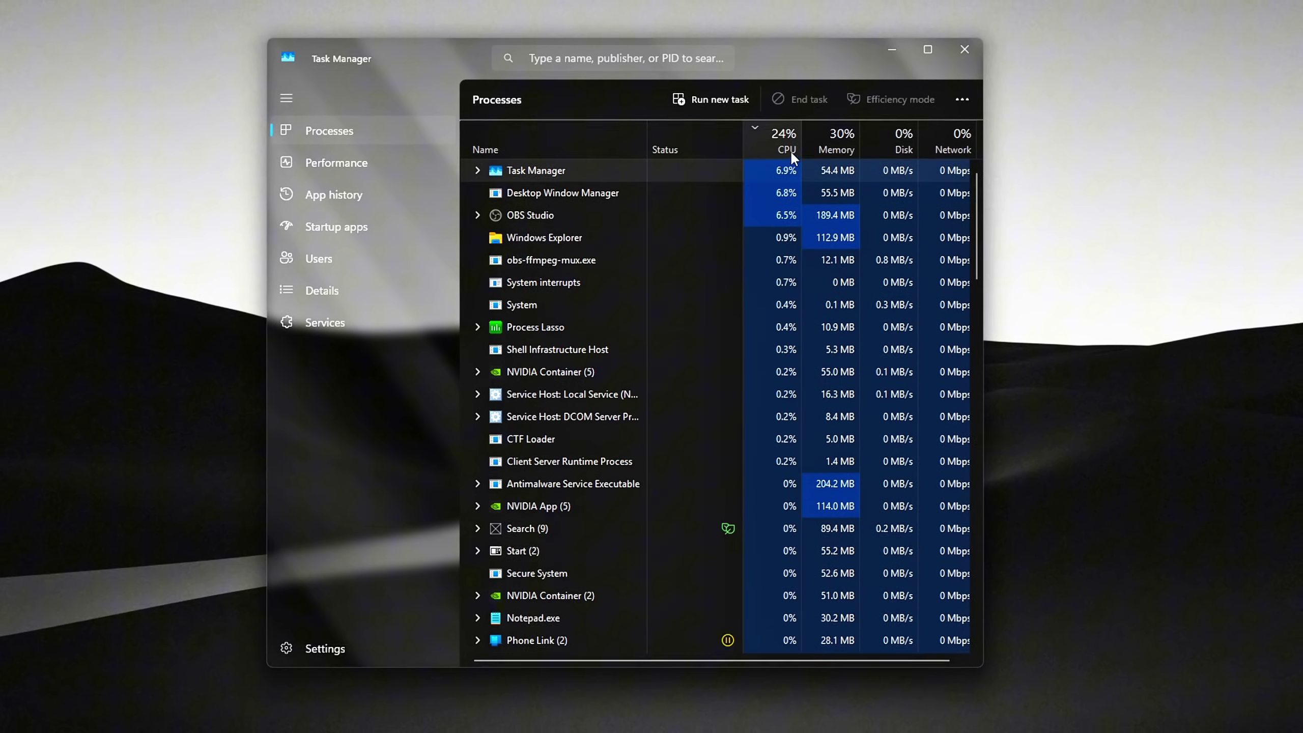
click(816, 133)
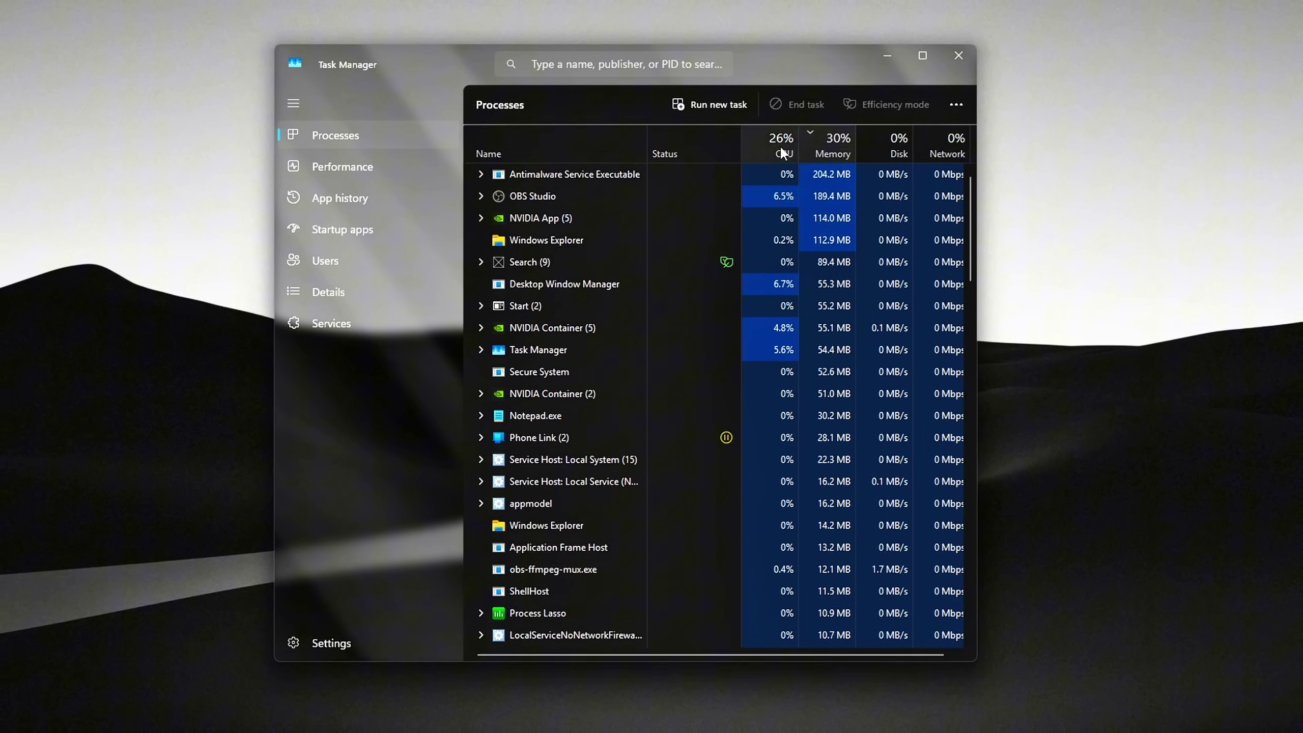
click(780, 144)
click(831, 149)
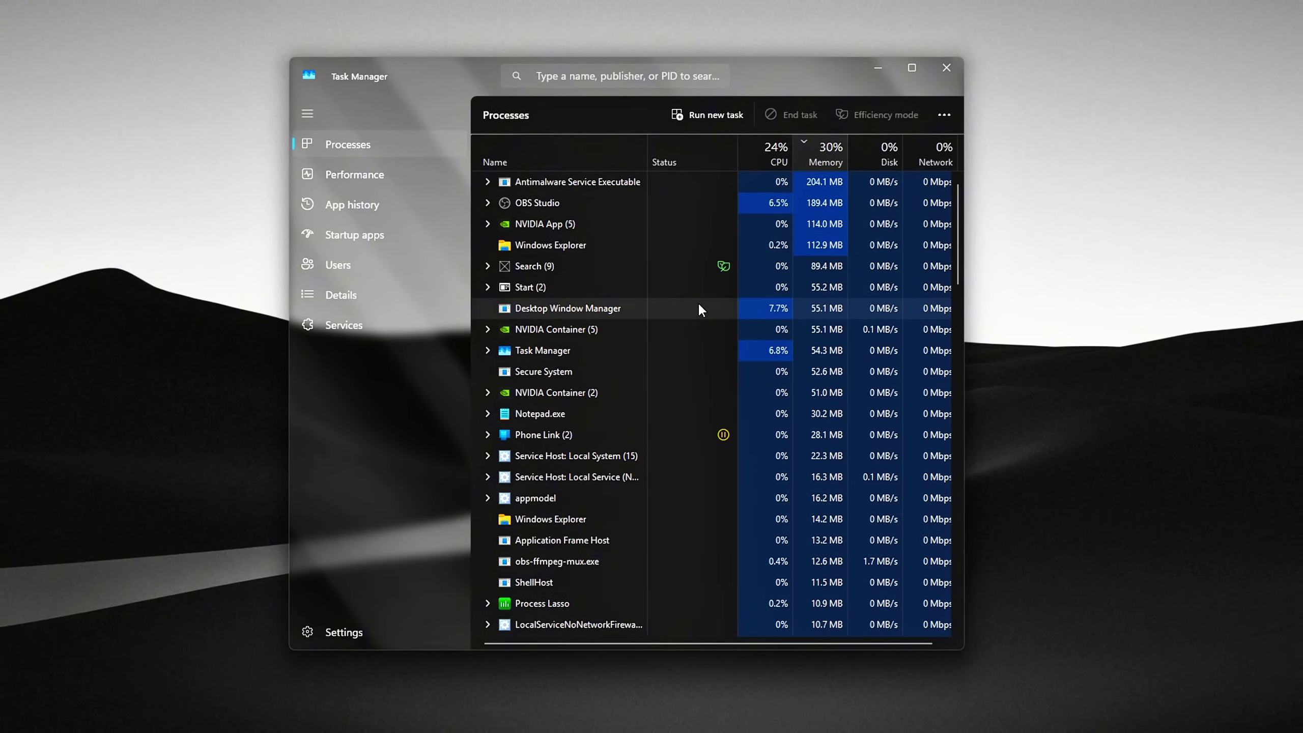
End the Phone Link and Process Lasso processes.
right_click(545, 435)
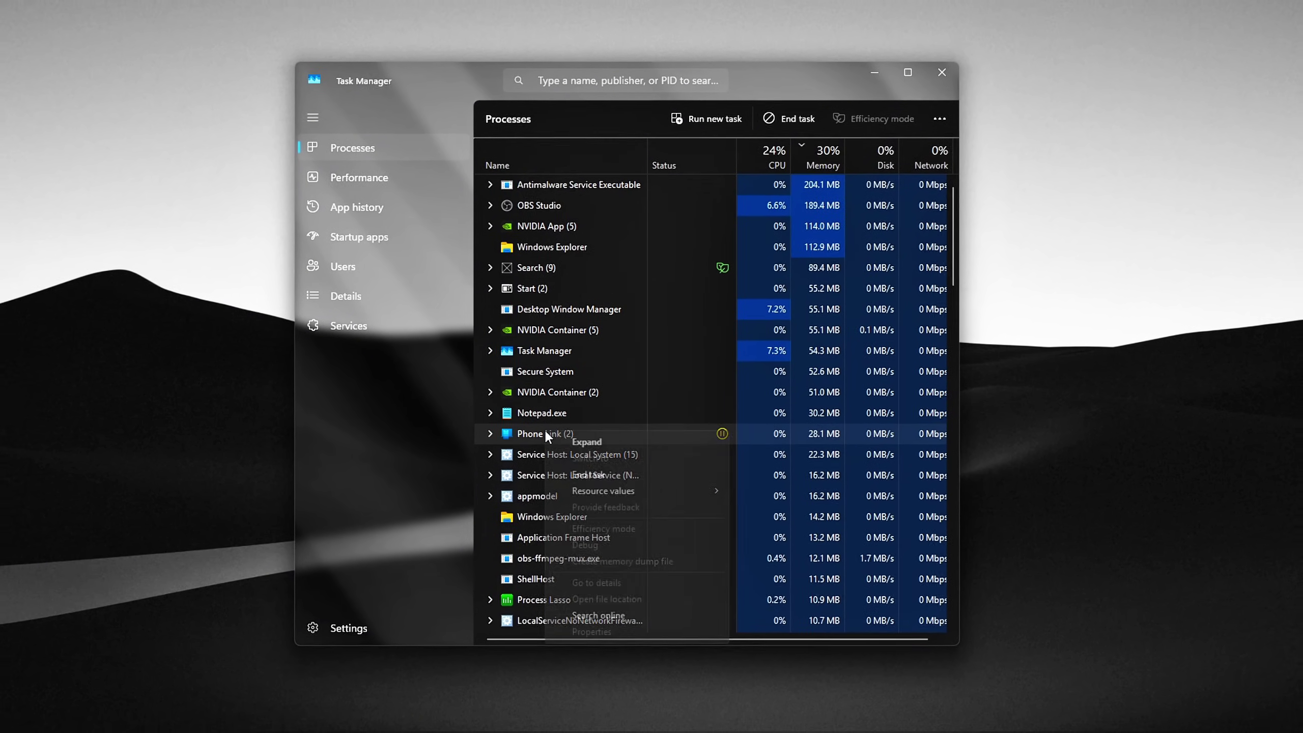
click(592, 456)
scroll(595, 387, down, 2)
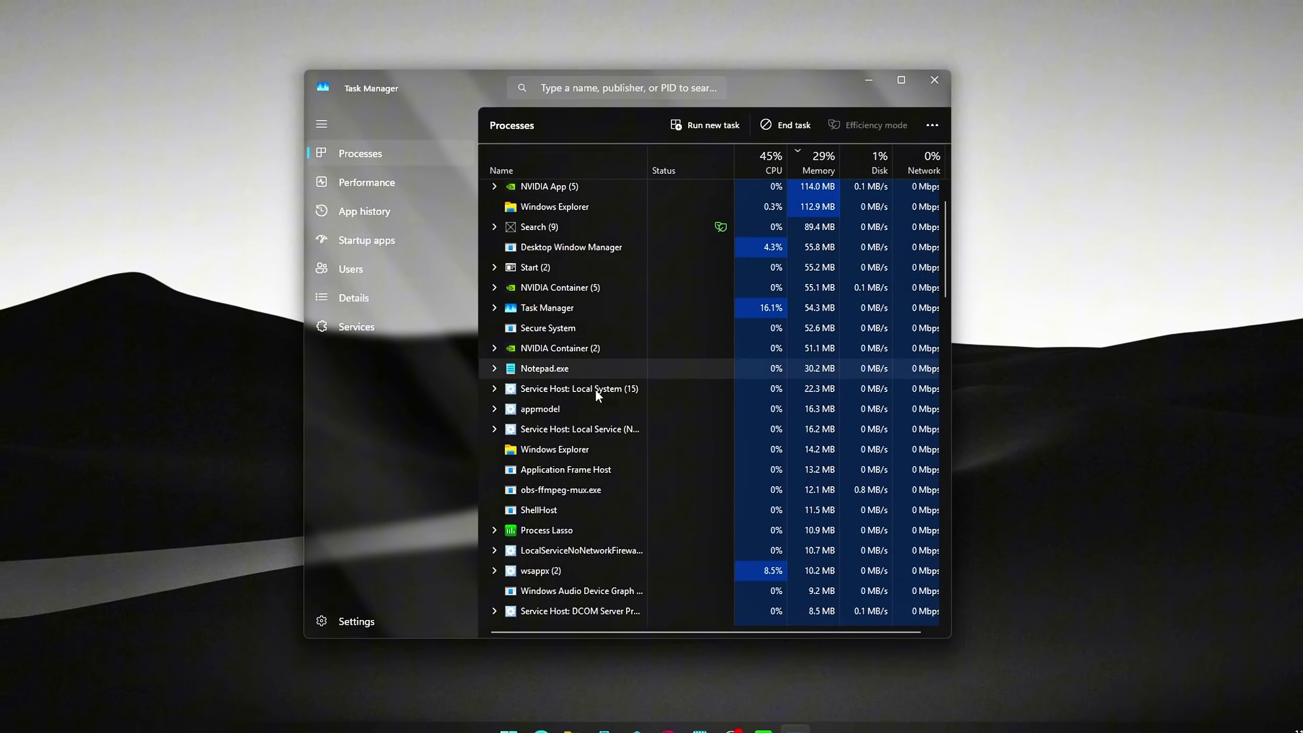
right_click(564, 487)
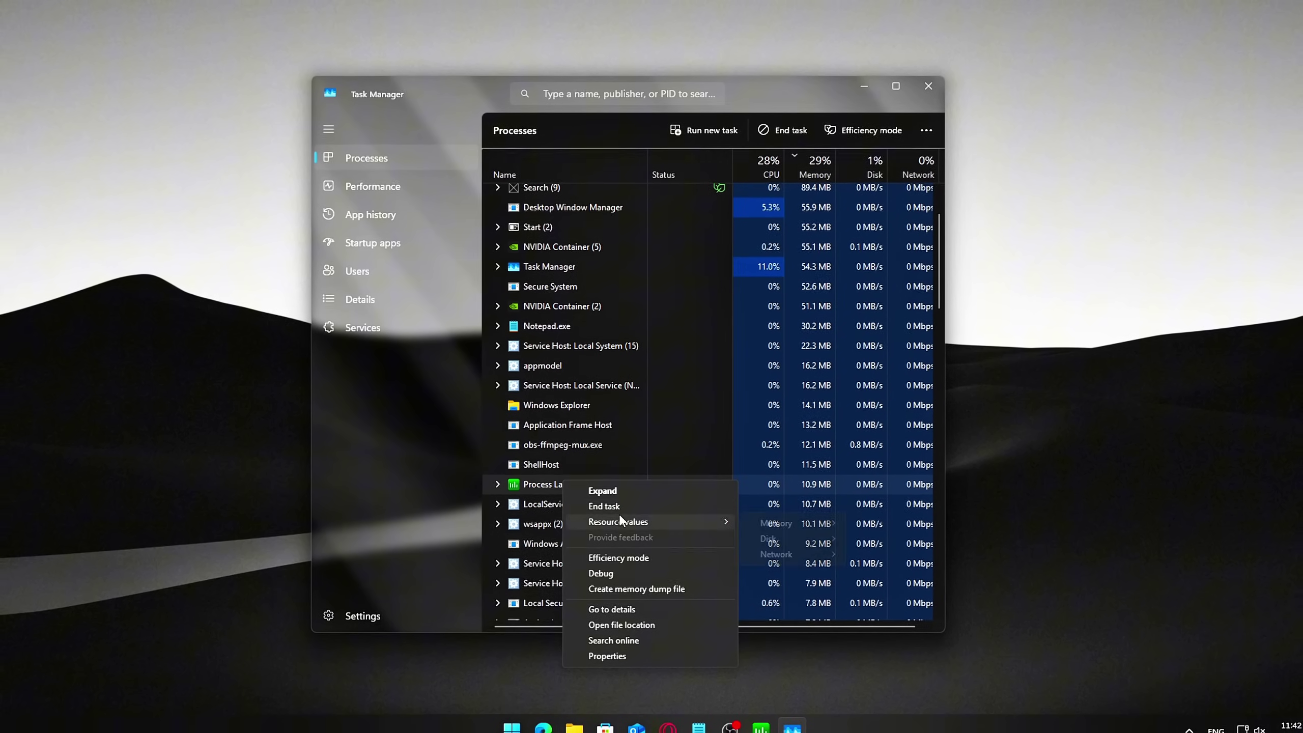
click(617, 509)
scroll(574, 407, down, 4)
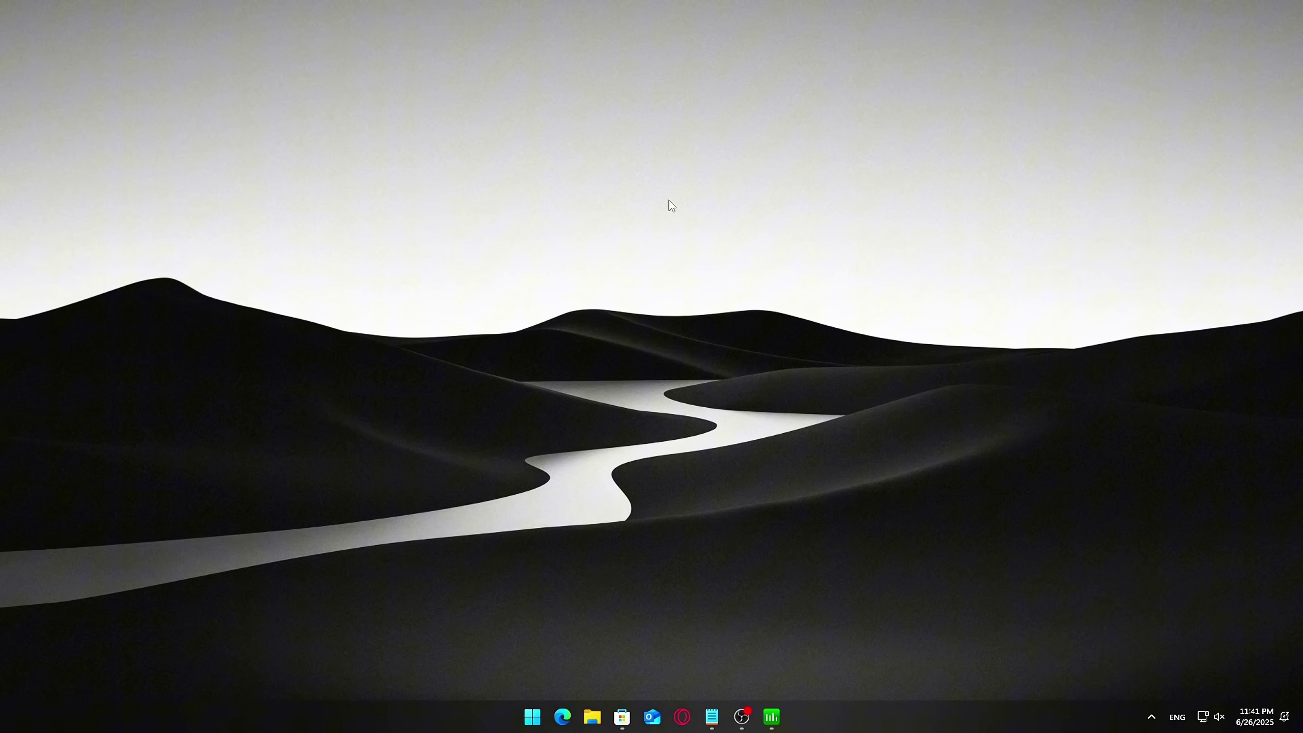
Reopen Task Manager, glance at Performance, and sort processes by memory use.
key(ctrl+shift+Escape)
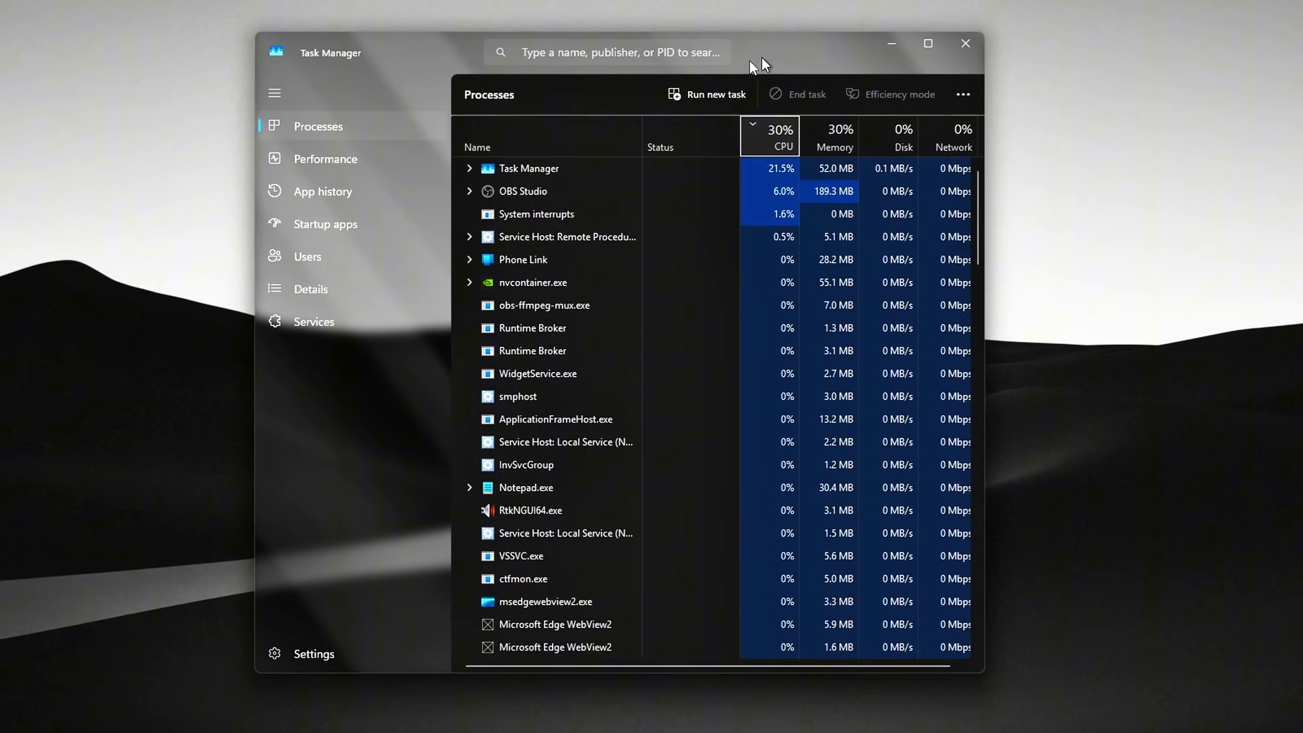
click(381, 154)
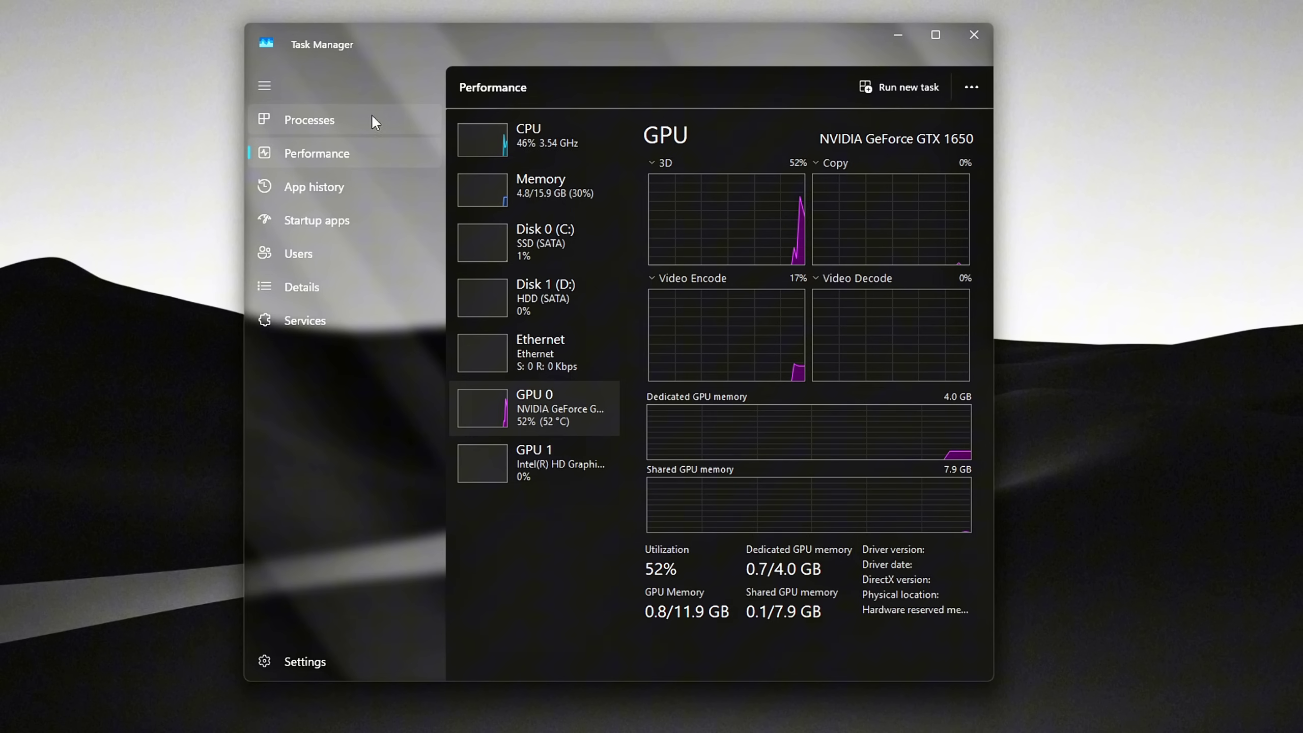
click(290, 119)
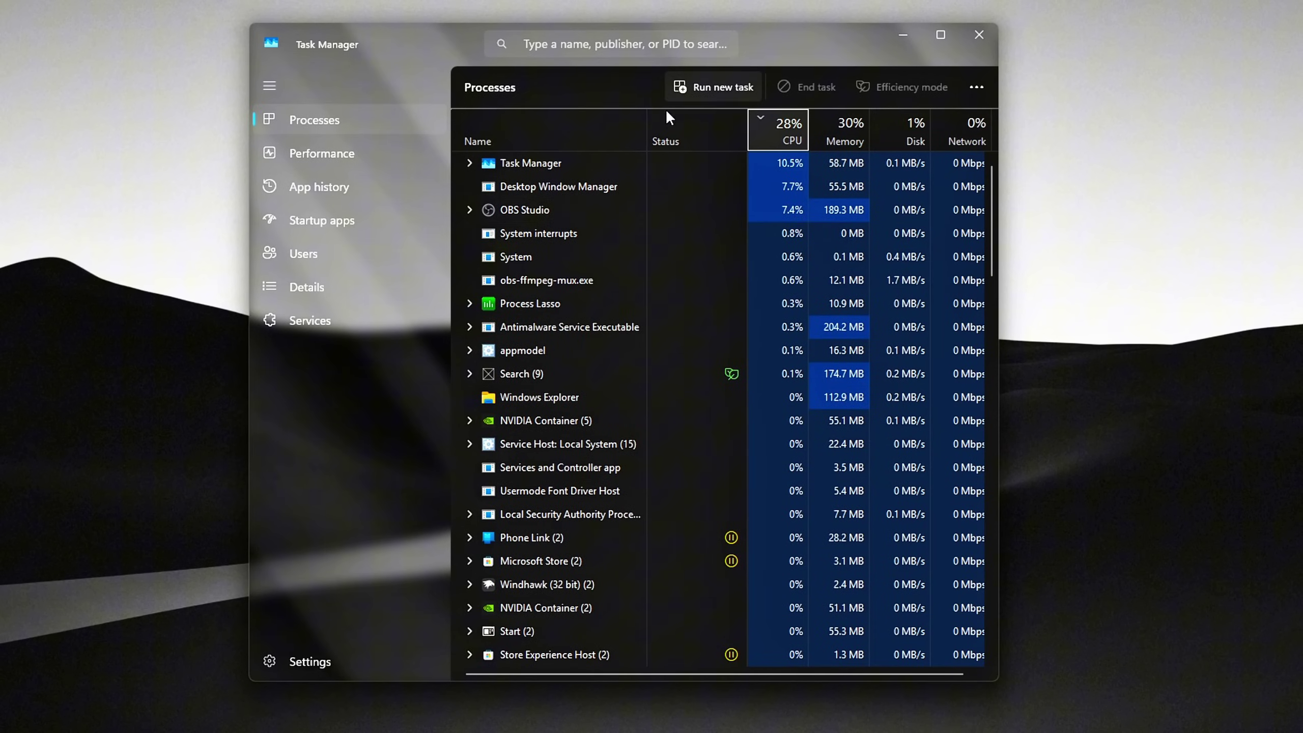
click(831, 128)
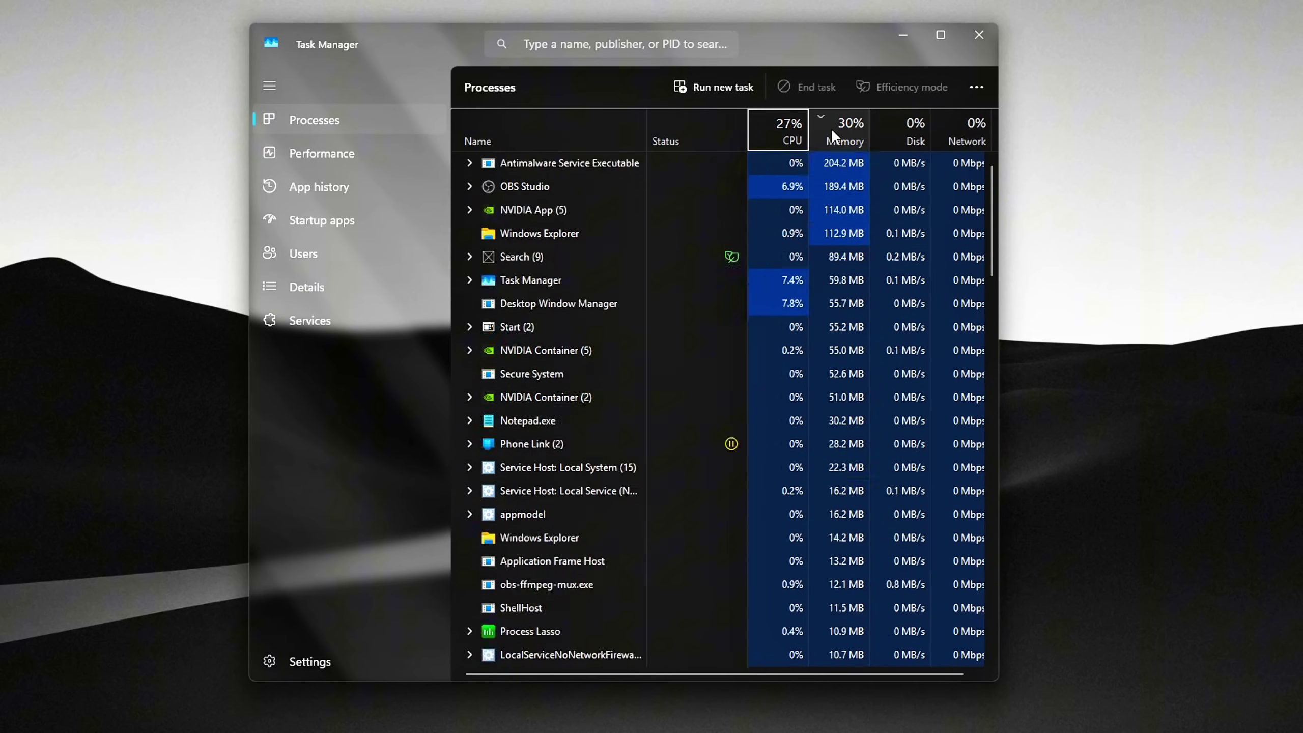
click(784, 128)
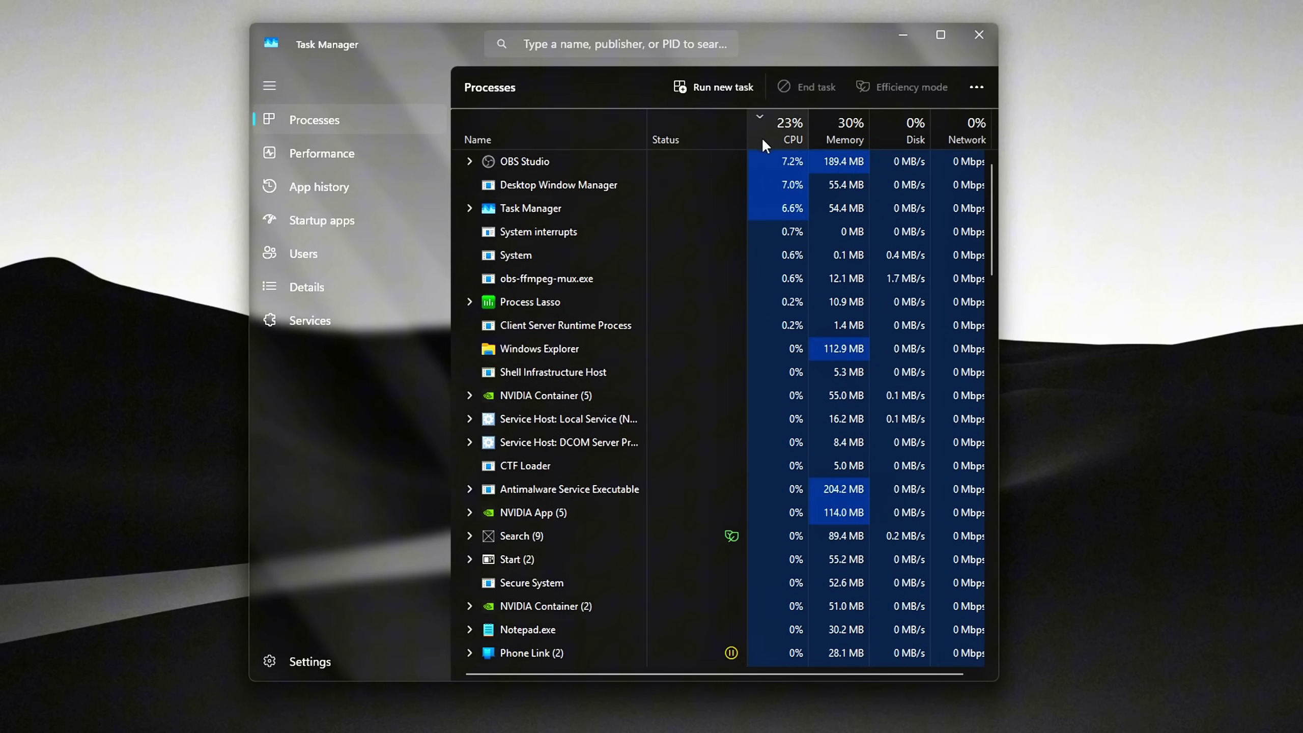
click(824, 123)
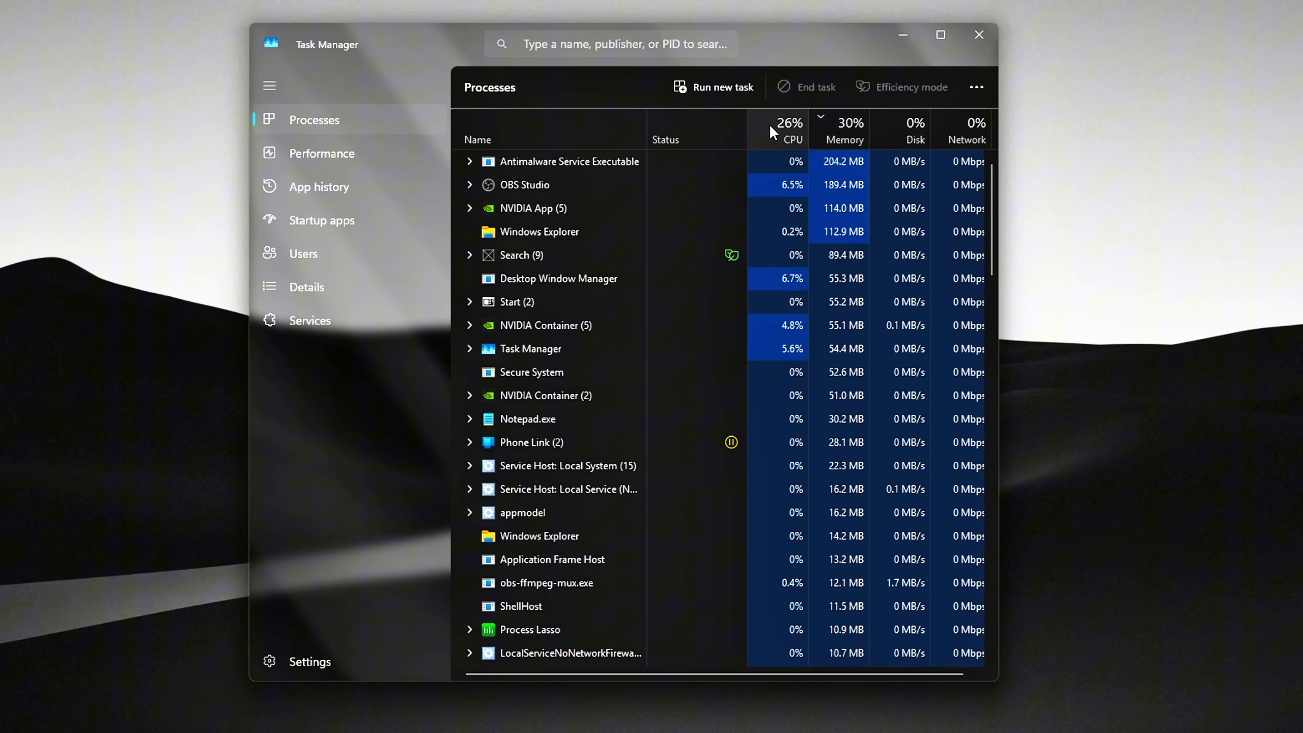
click(782, 128)
click(845, 133)
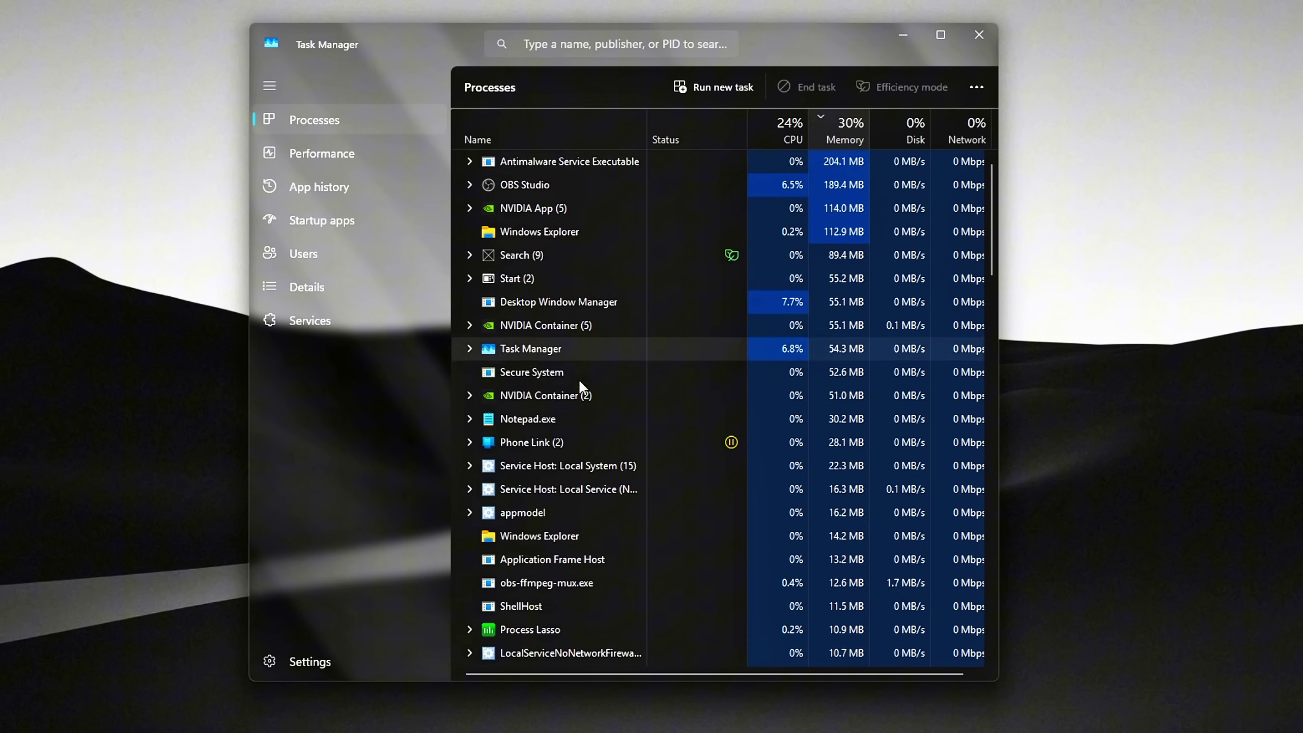
End the Phone Link and Process Lasso processes to free RAM.
right_click(531, 438)
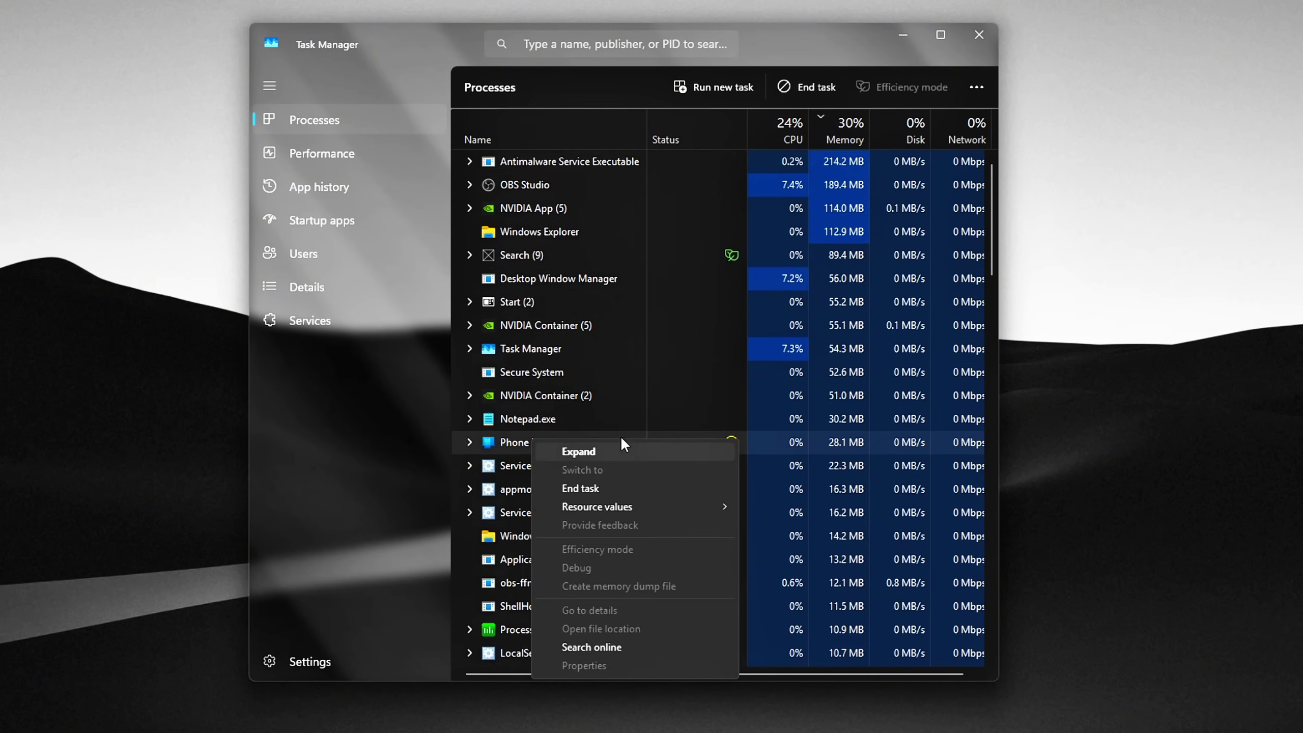
click(586, 487)
scroll(647, 361, down, 3)
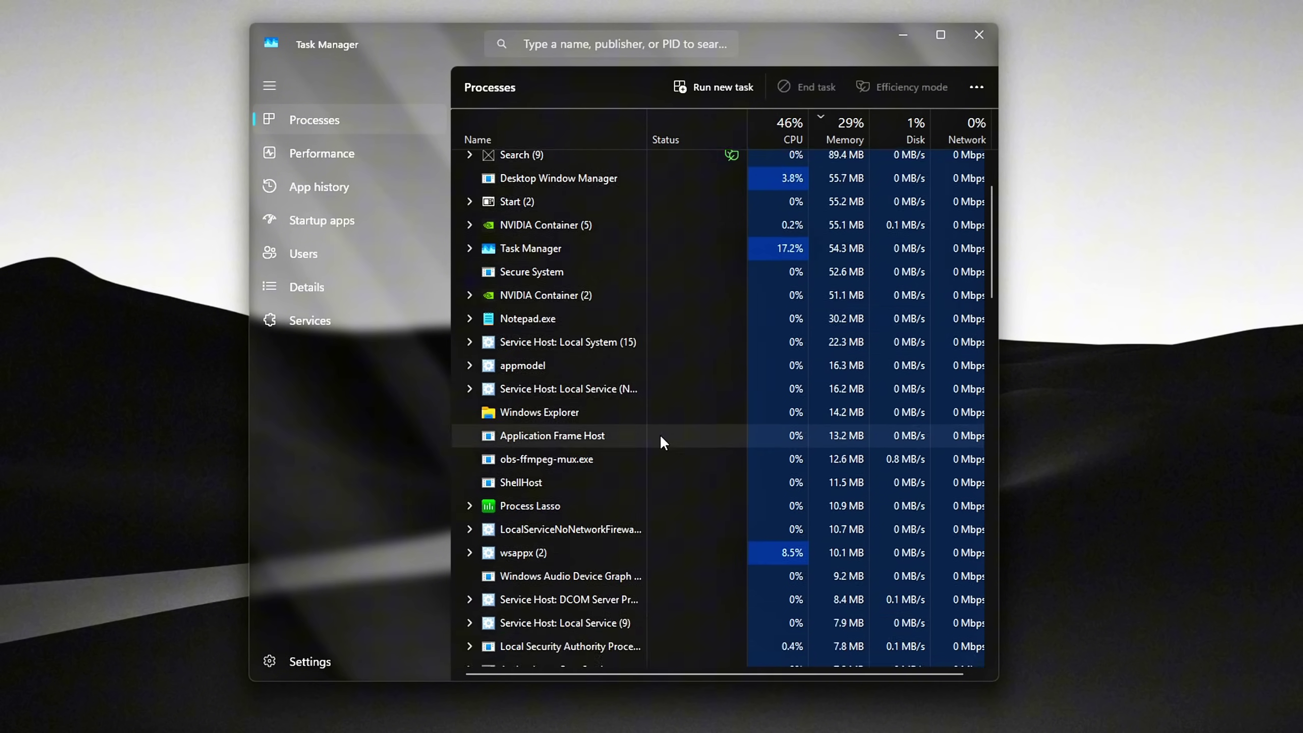
right_click(545, 499)
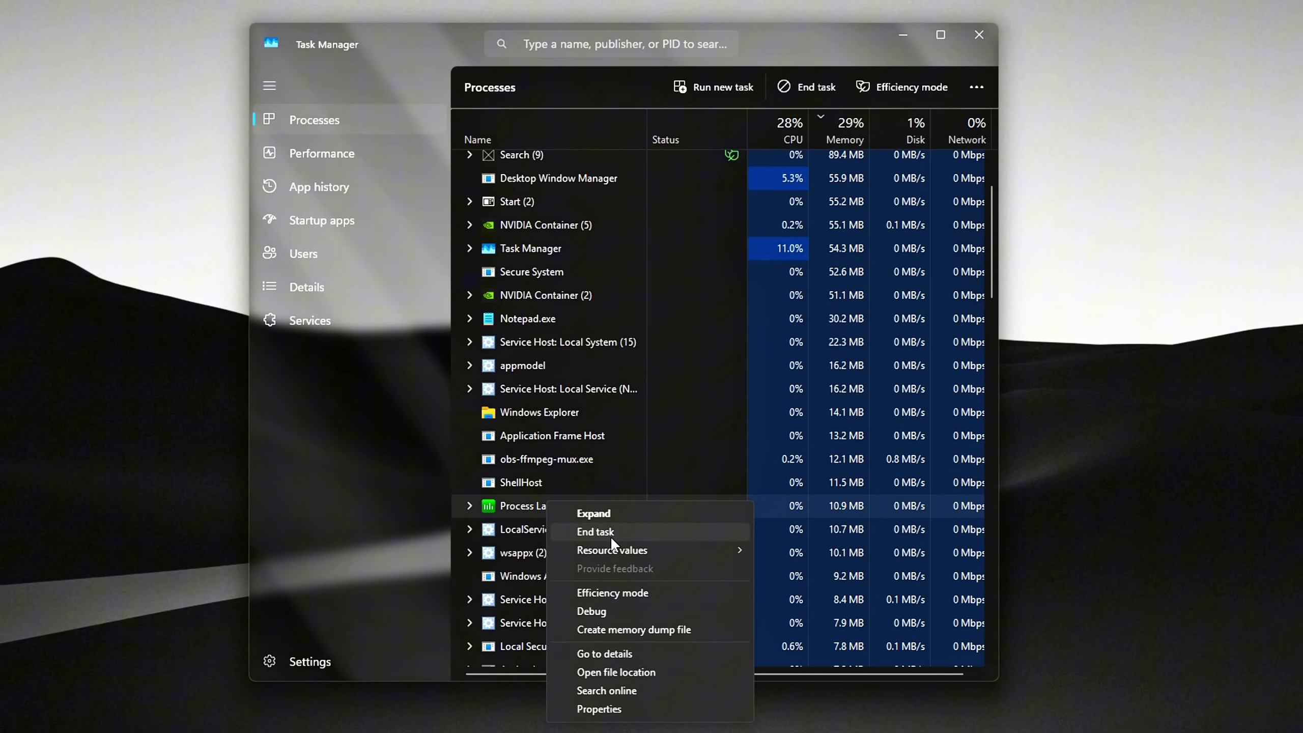
click(611, 536)
scroll(584, 431, down, 5)
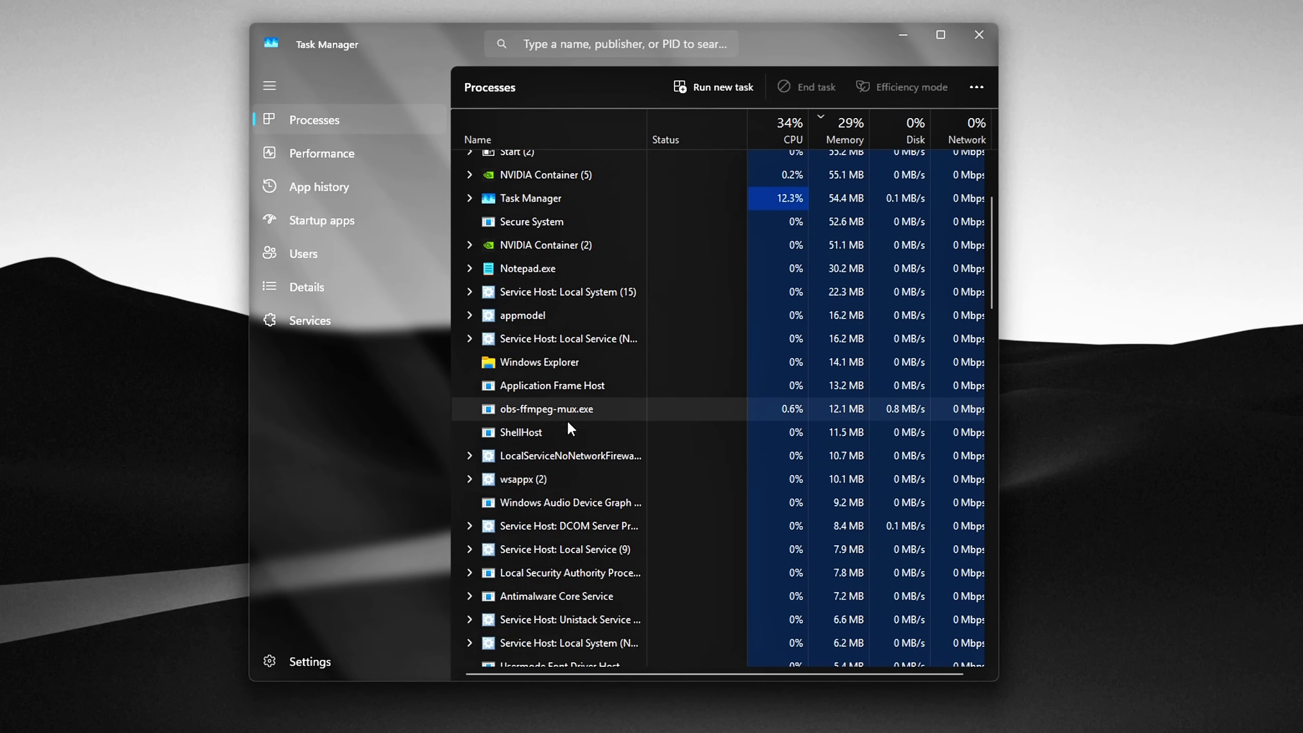
scroll(658, 424, down, 4)
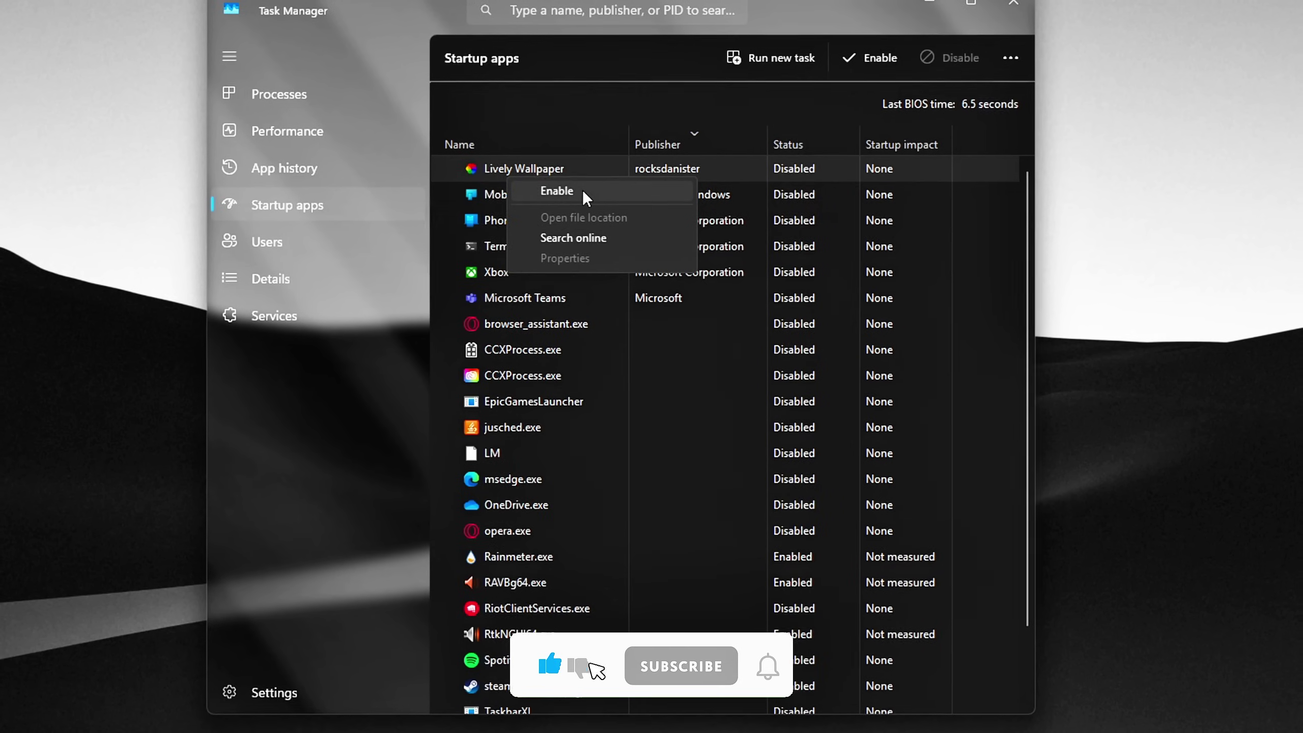
Disable Lively Wallpaper in Task Manager's startup apps.
click(582, 189)
right_click(734, 171)
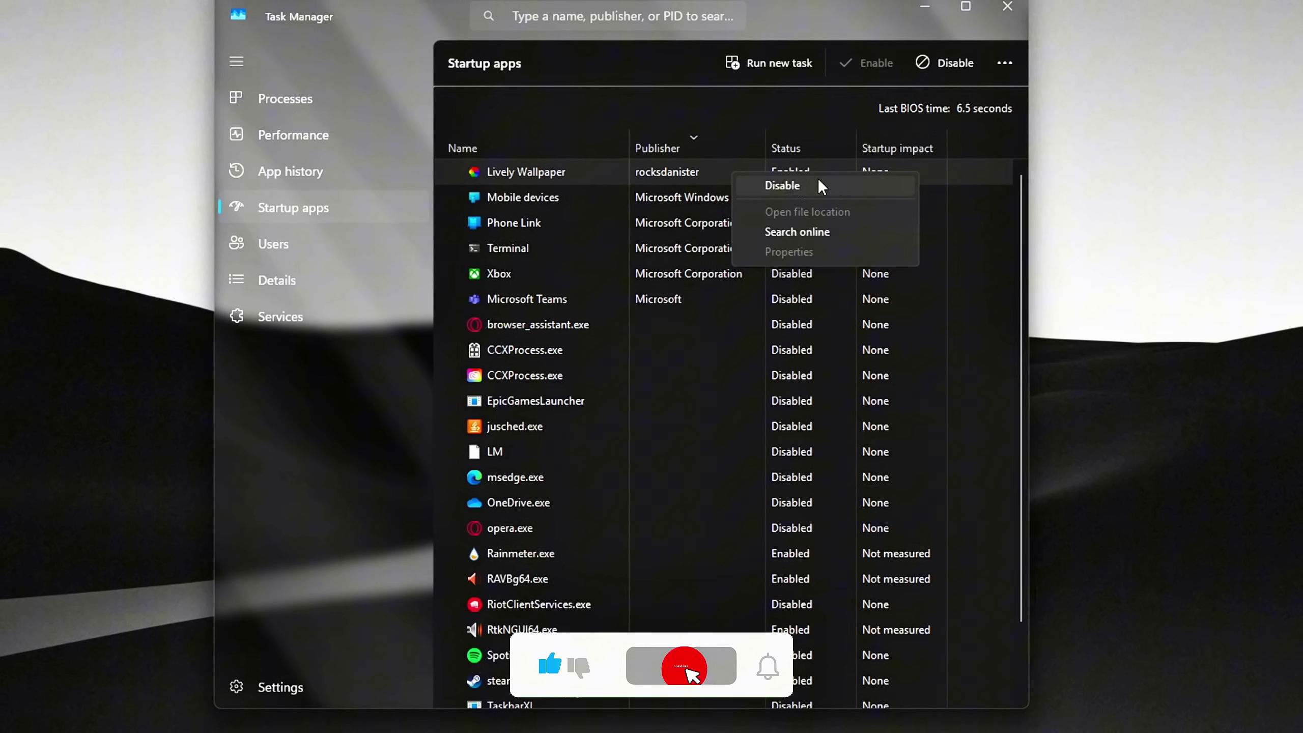
click(805, 186)
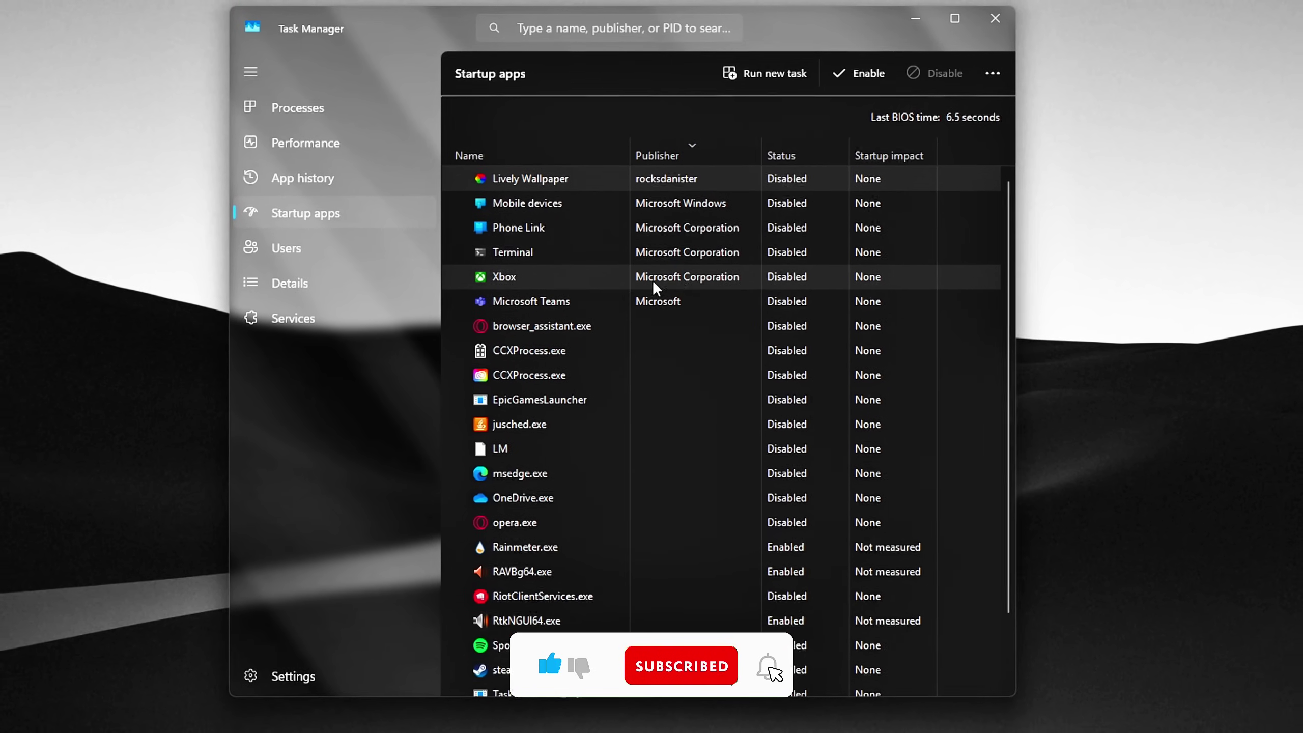
Toggle Xbox's startup entry on and back to Disabled, then bring up TimerResolution.exe's actions.
right_click(667, 280)
click(749, 287)
right_click(749, 285)
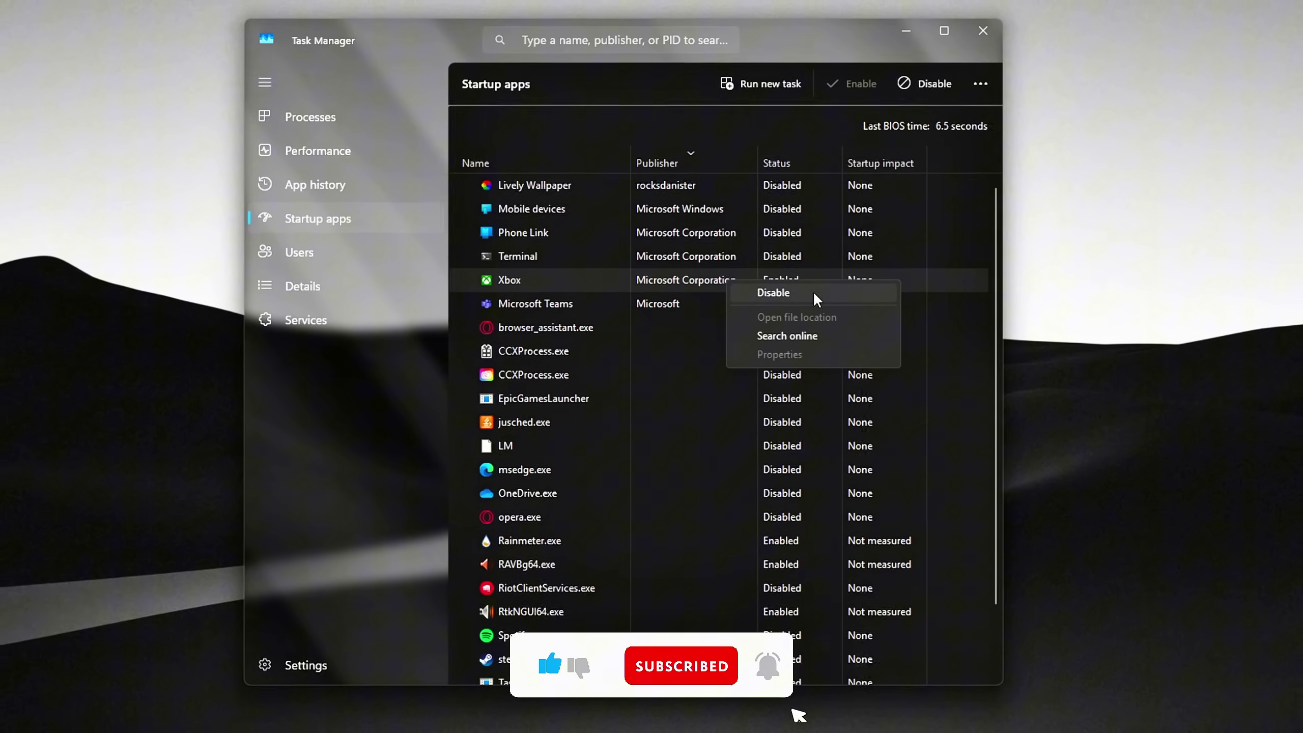
click(787, 292)
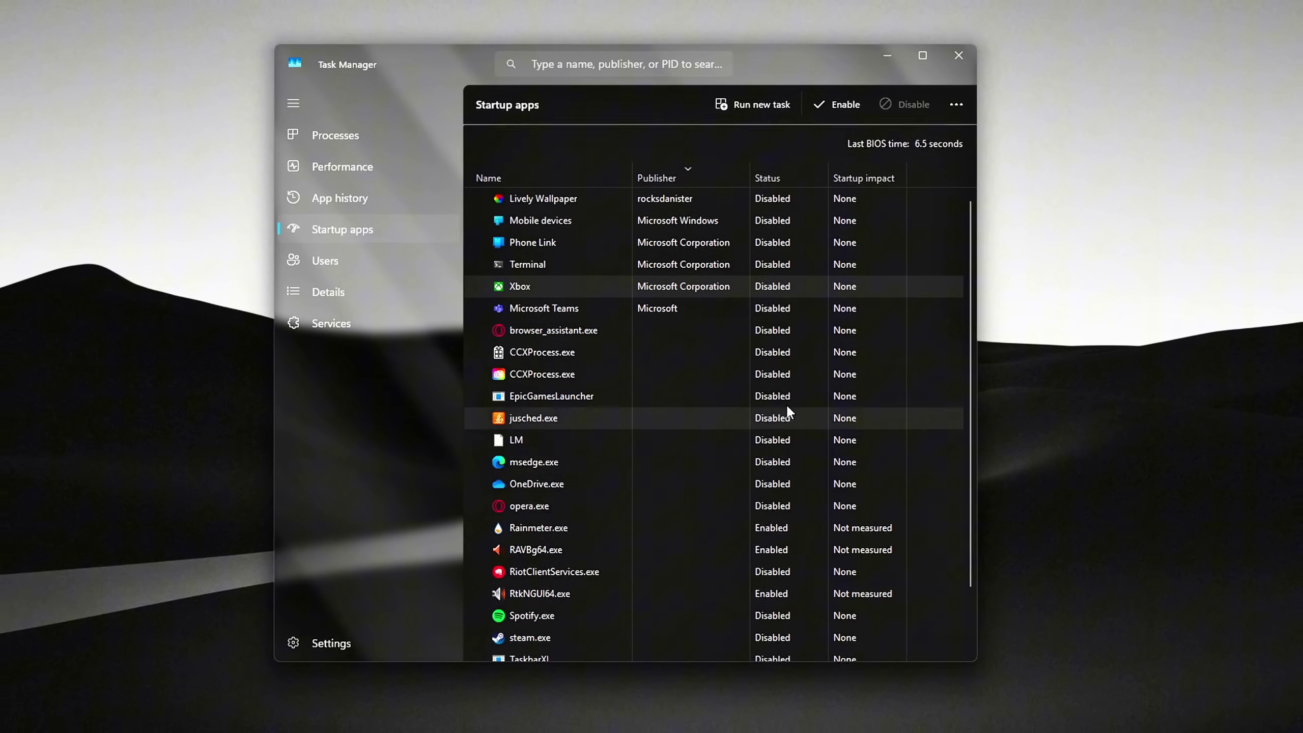
scroll(718, 441, down, 3)
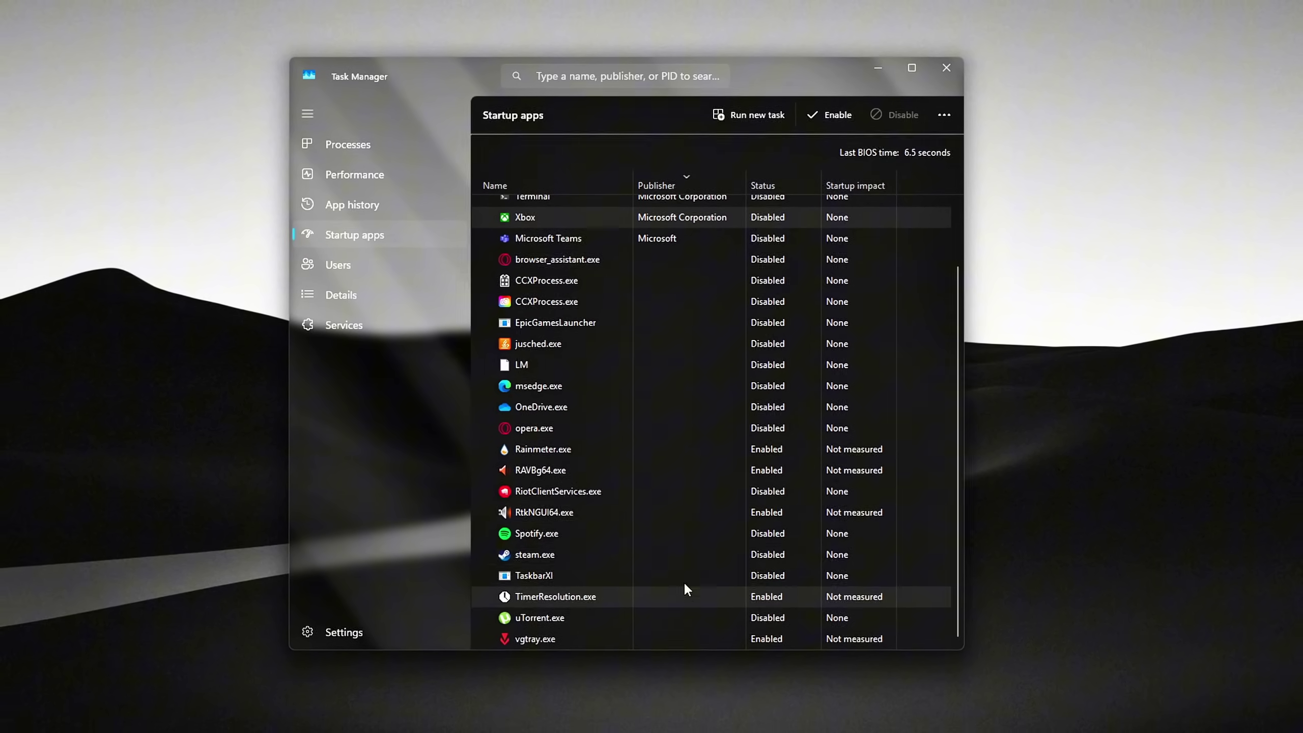
right_click(656, 598)
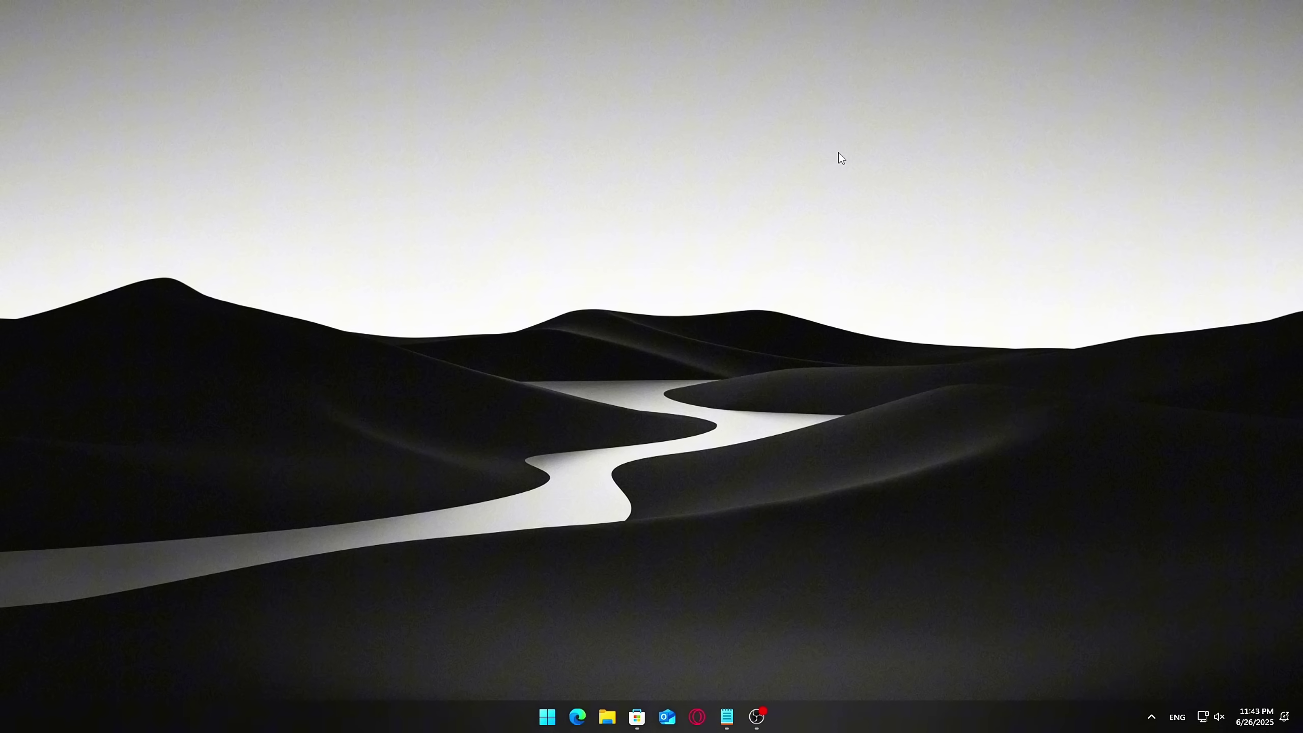
Reopen Task Manager's startup apps, sorted by publisher in reverse order.
key(ctrl+shift+Escape)
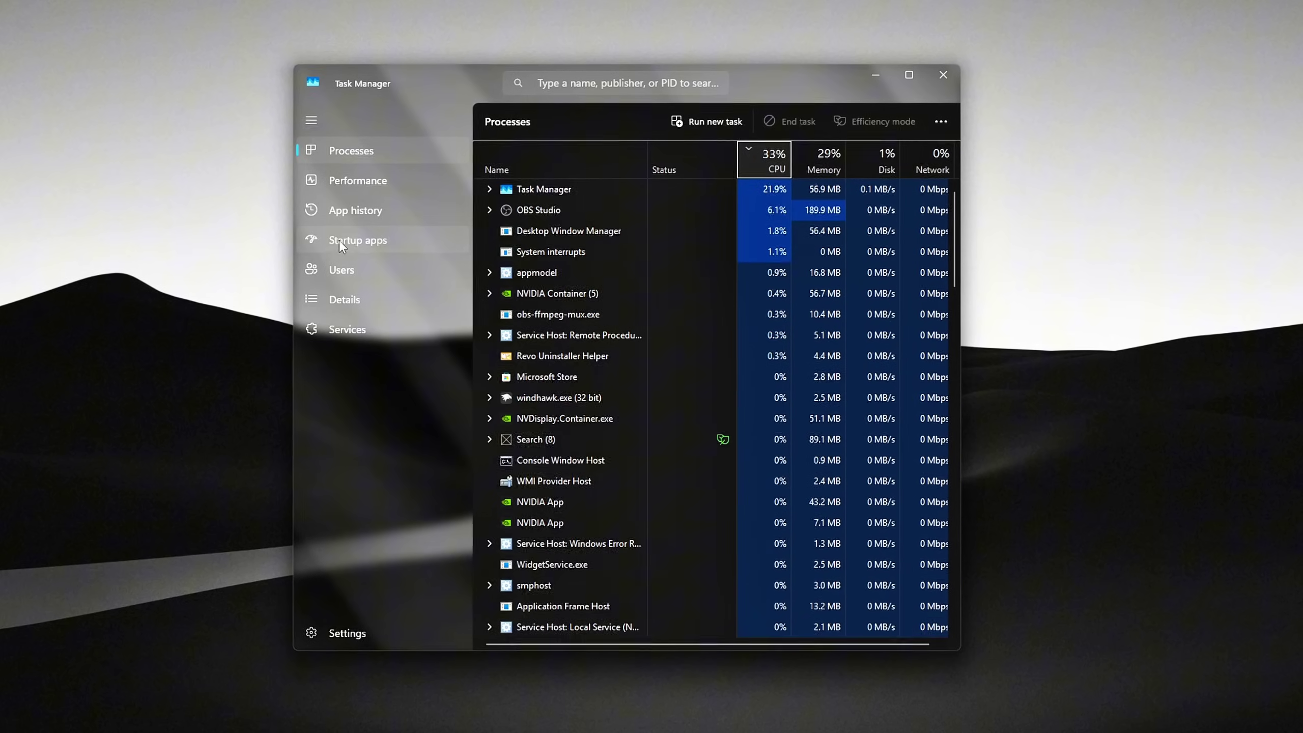
click(374, 242)
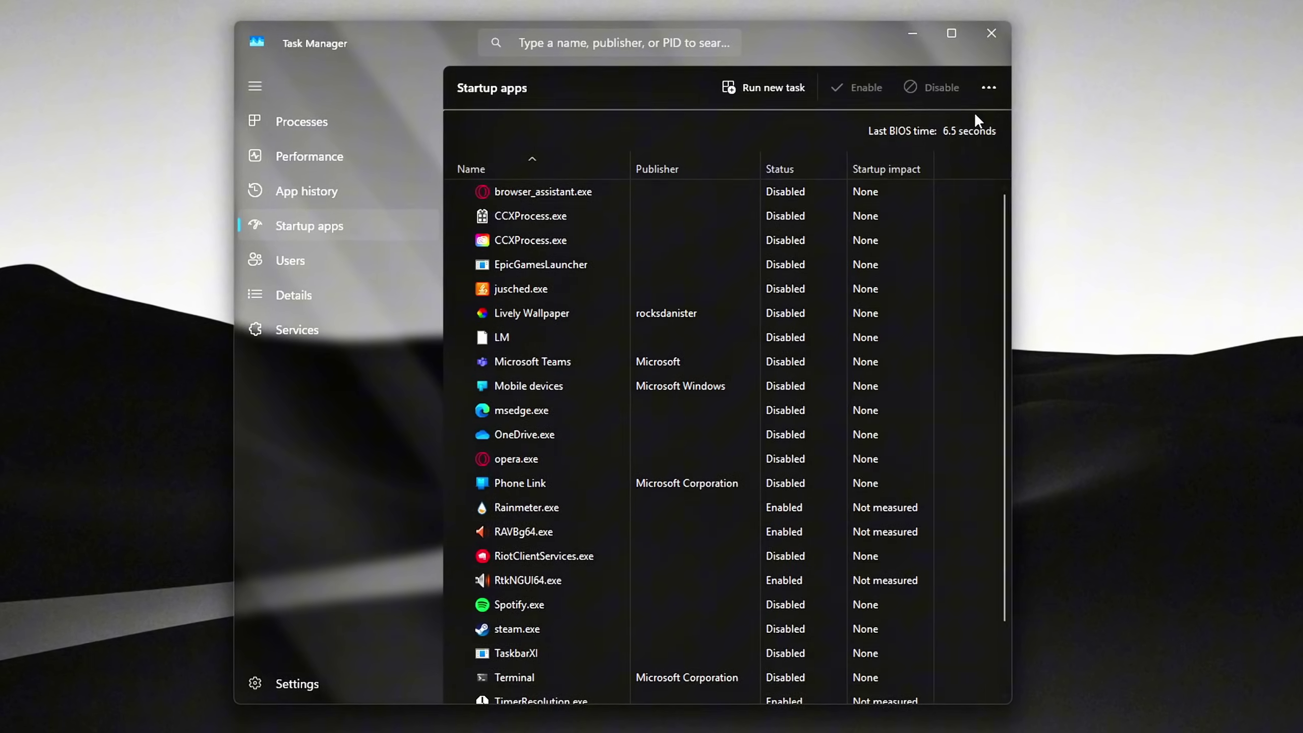
click(984, 90)
click(733, 161)
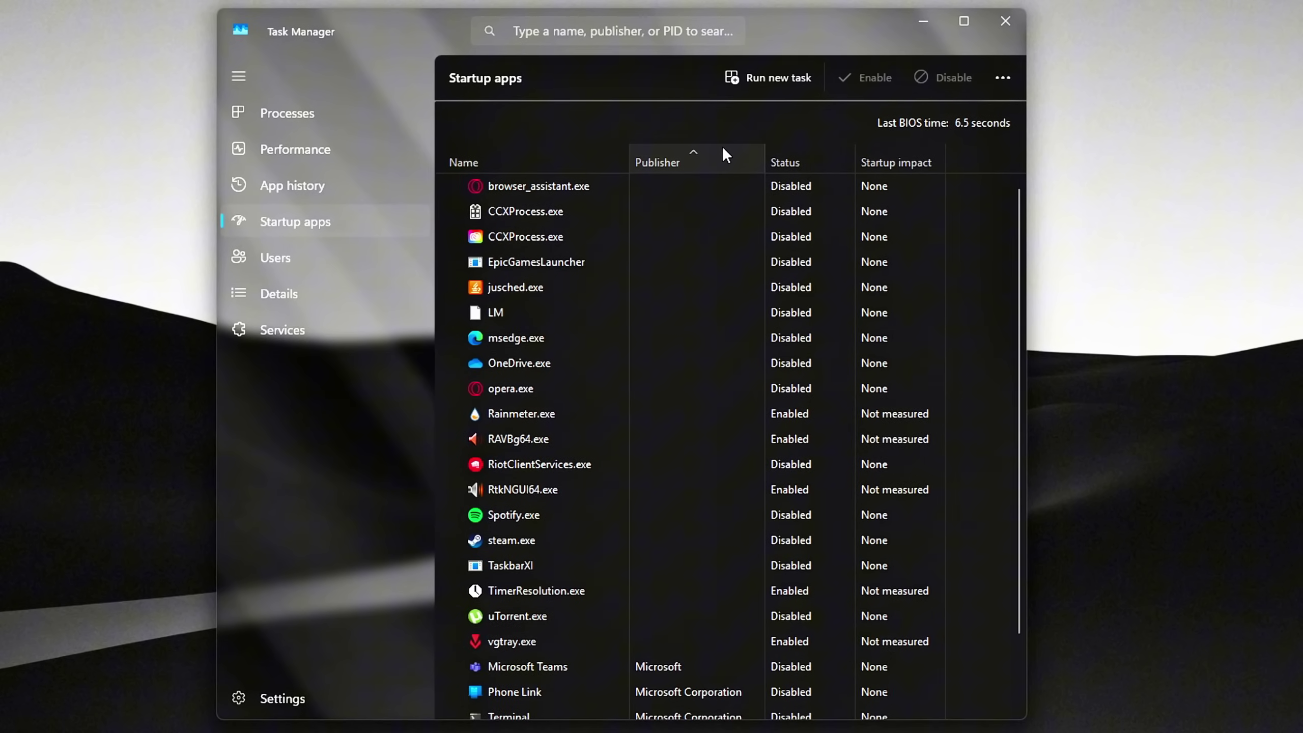
click(721, 148)
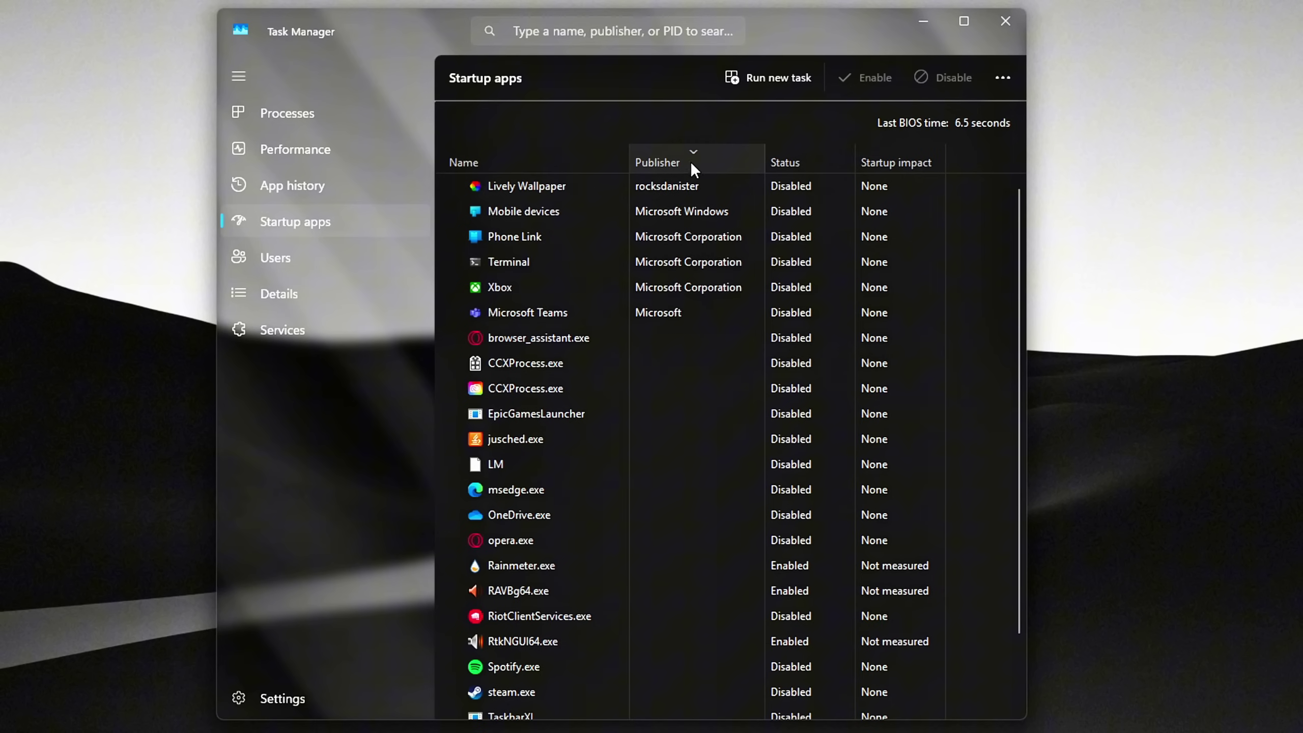
Toggle Lively Wallpaper and Xbox on, then back to Disabled at startup.
right_click(509, 193)
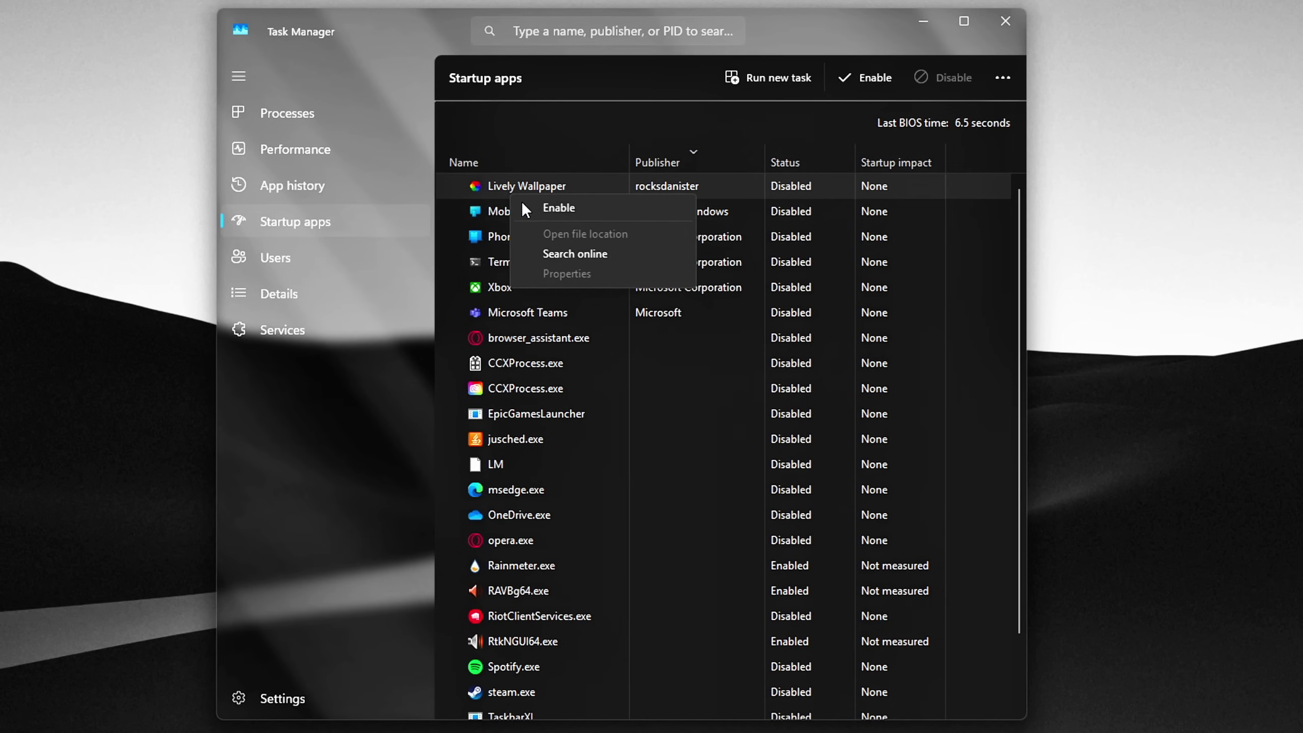
click(584, 207)
right_click(731, 186)
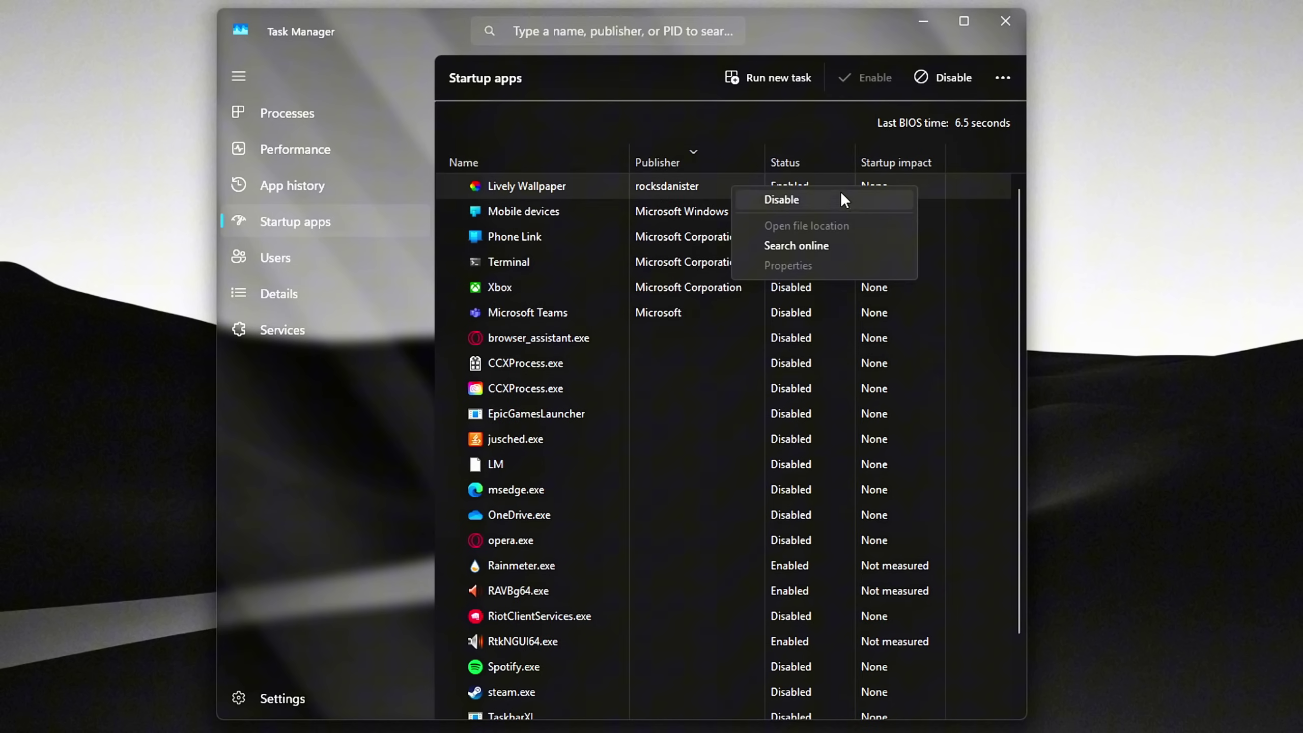
click(824, 202)
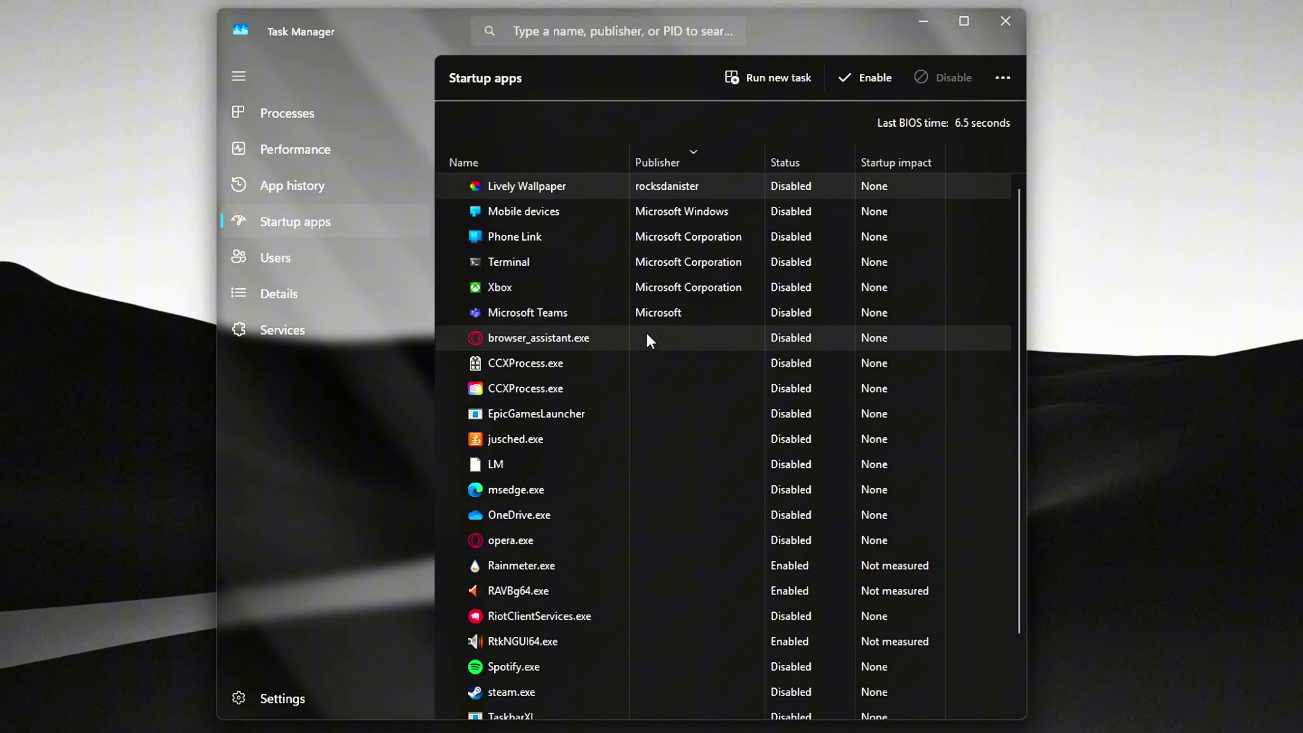
right_click(678, 285)
click(757, 299)
right_click(729, 295)
click(819, 300)
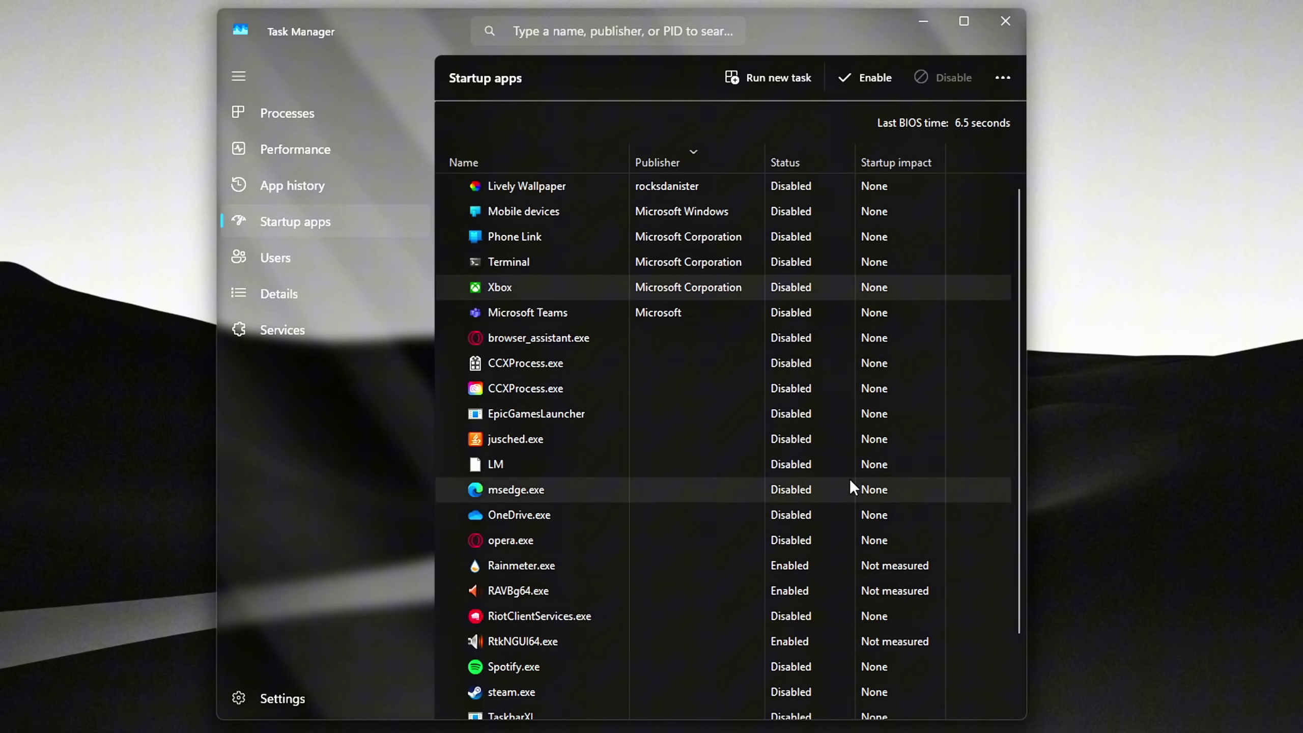
Keep TimerResolution.exe enabled at startup and disable Rainmeter.exe.
scroll(687, 452, down, 2)
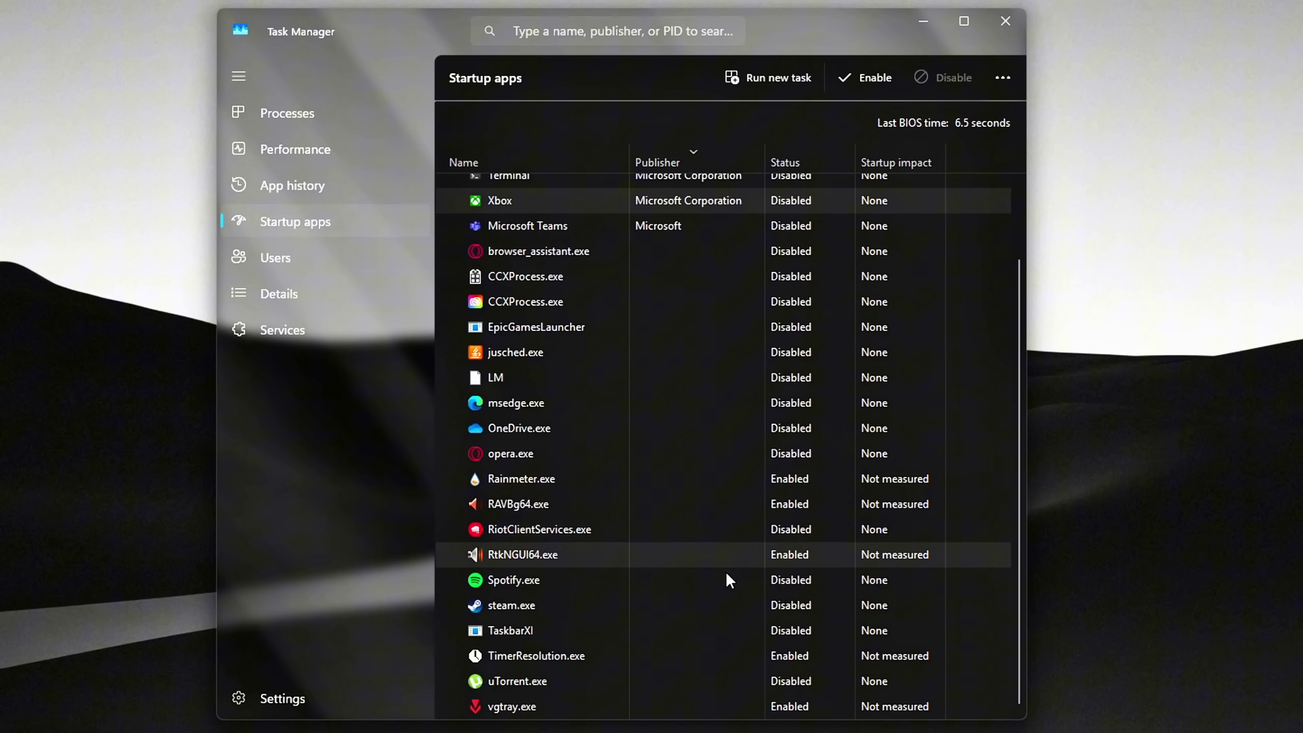
right_click(635, 661)
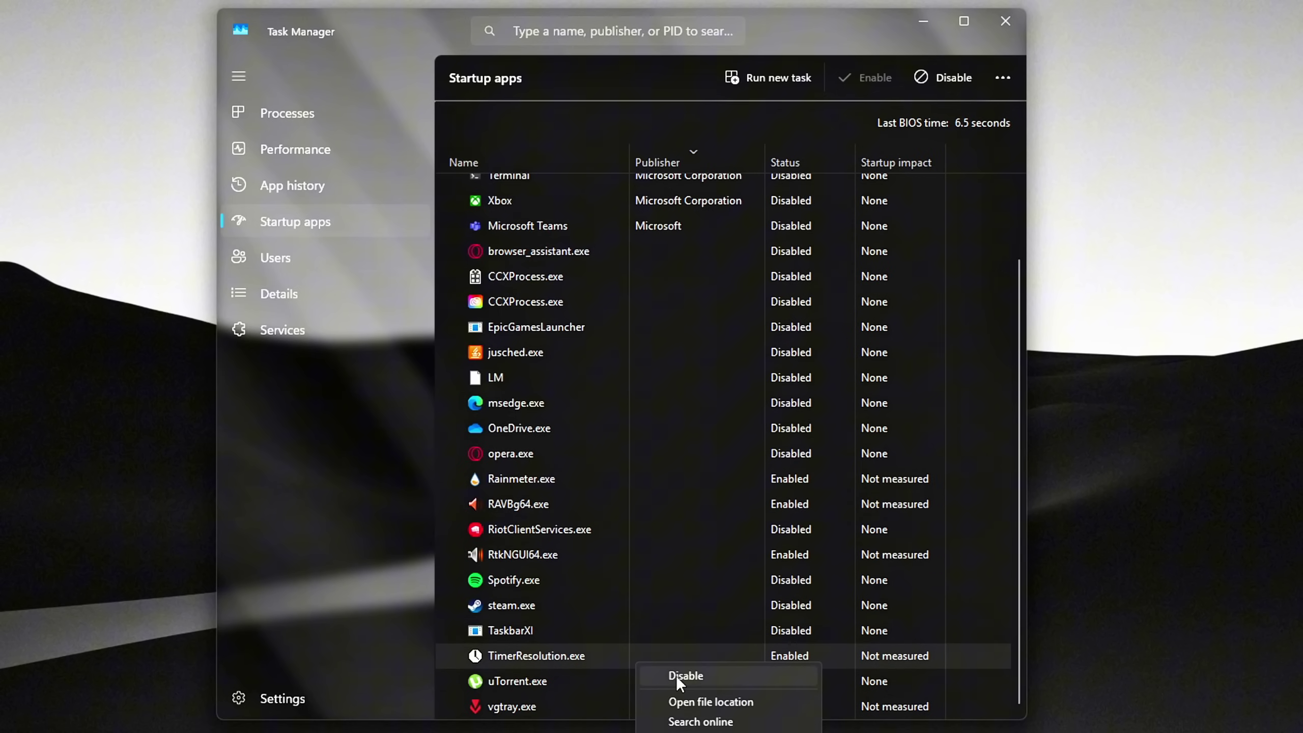
click(676, 676)
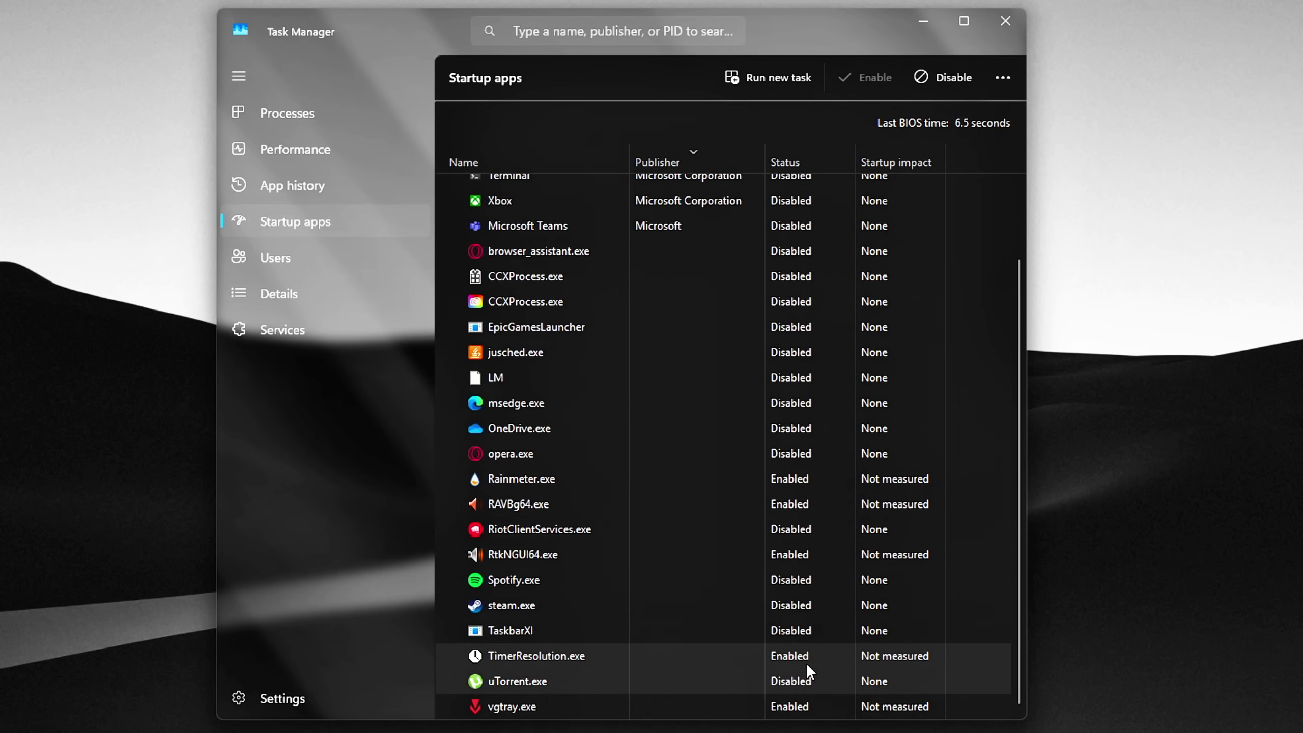
right_click(735, 662)
click(749, 677)
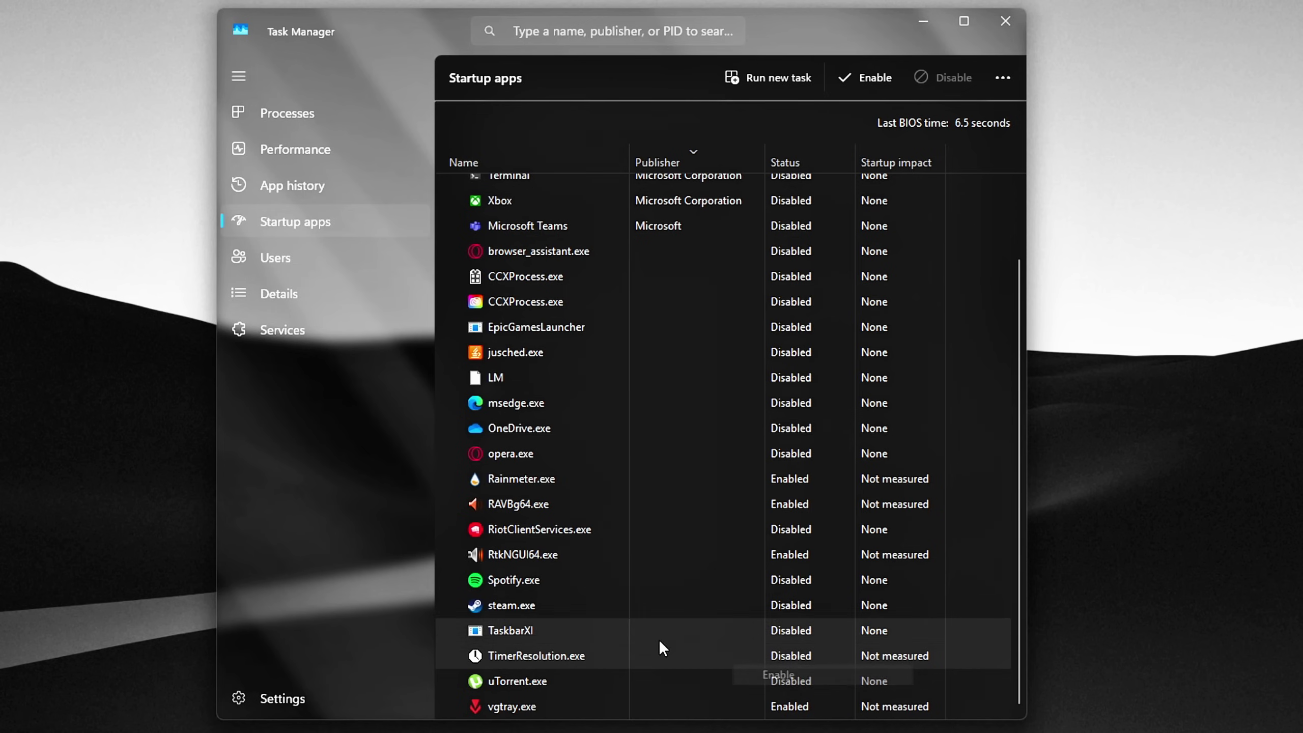
right_click(690, 490)
click(730, 505)
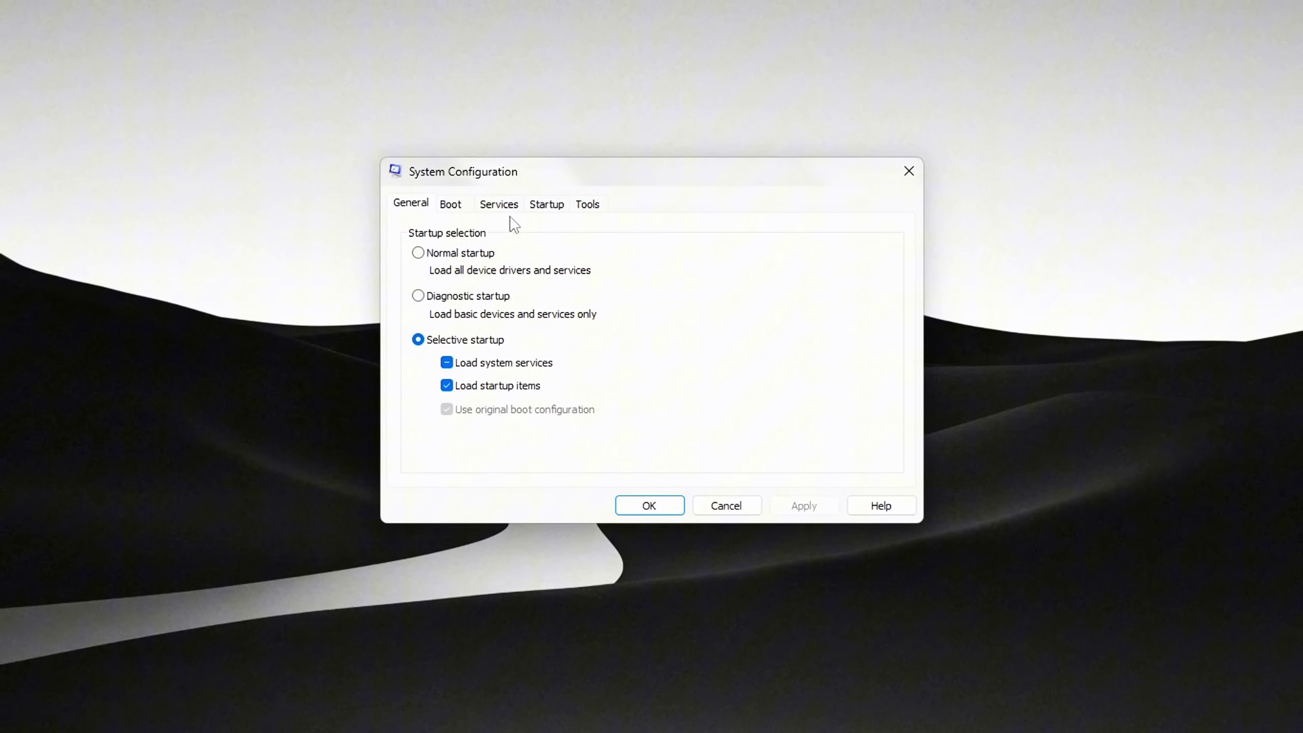
Show System Configuration's services list with all Microsoft services hidden.
click(497, 201)
click(453, 468)
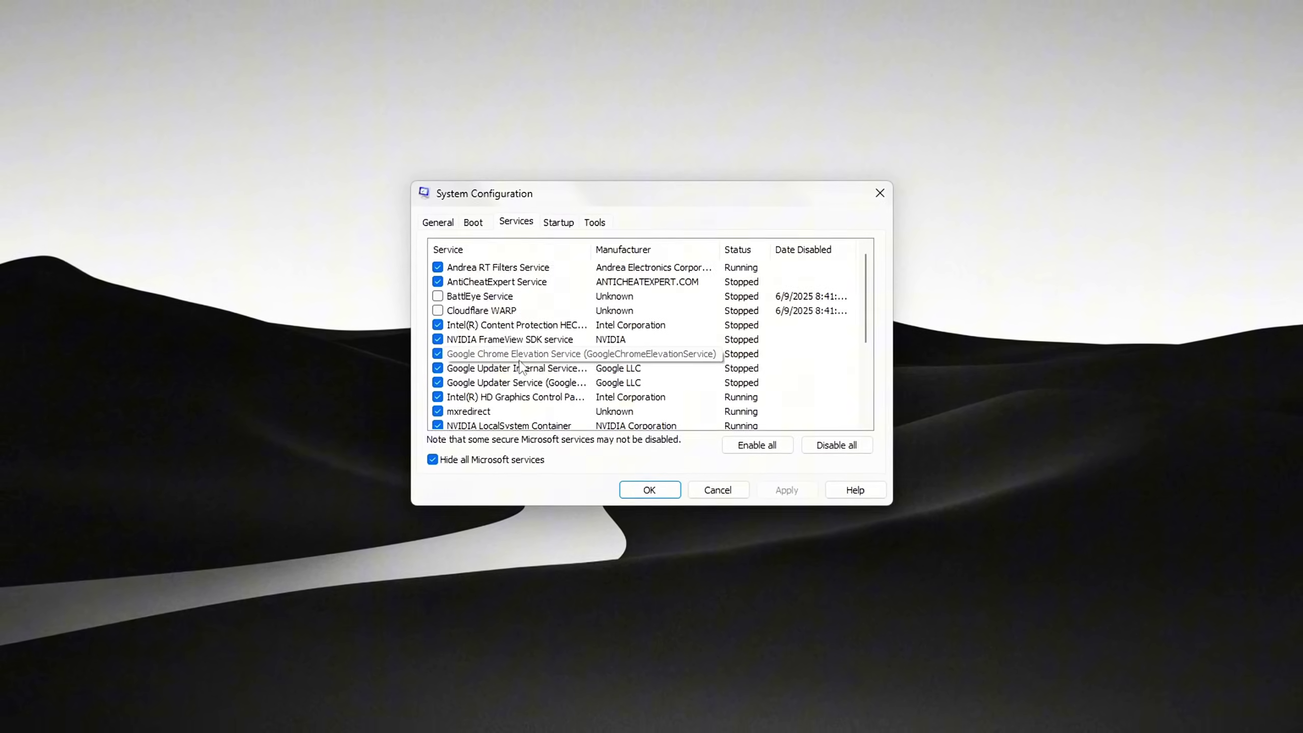
scroll(513, 328, down, 1)
Untick the Google Chrome Elevation and Google Updater services, then enter 'Services' in the Run box.
click(443, 325)
click(447, 326)
click(447, 313)
click(447, 341)
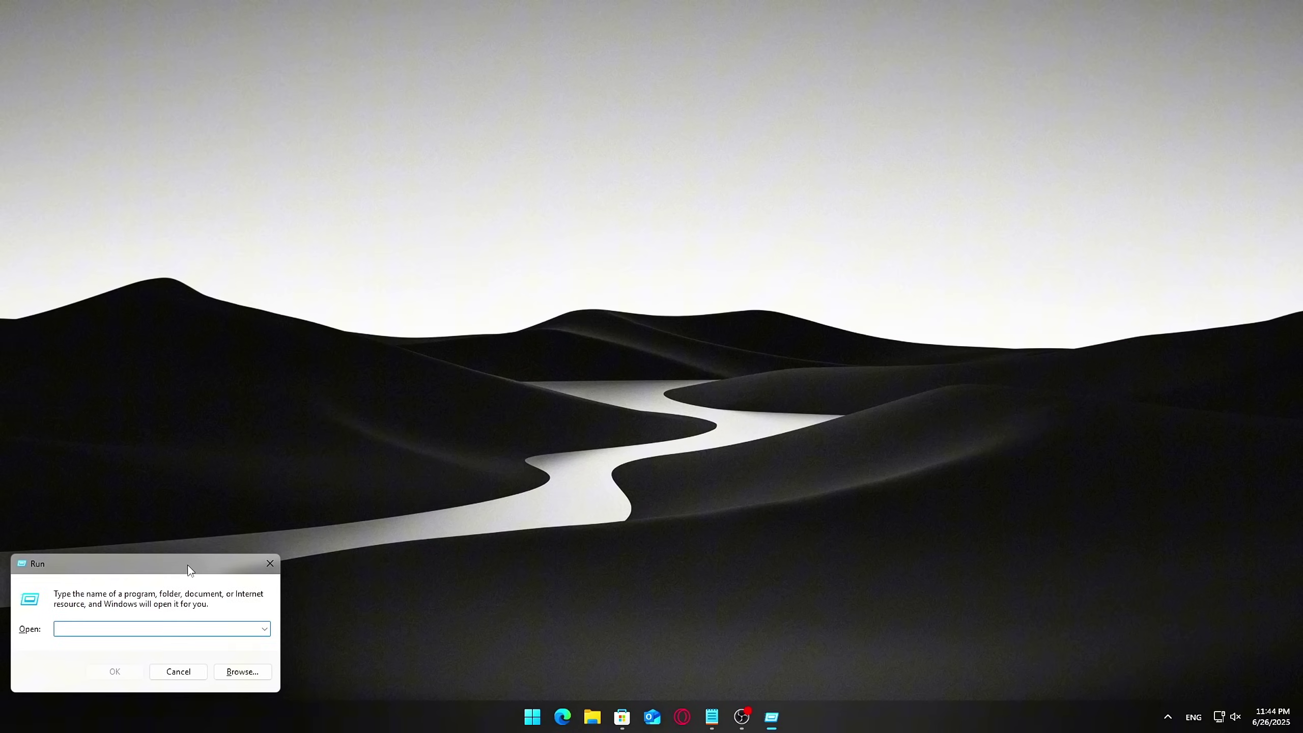
drag(189, 570, 759, 165)
text(Services)
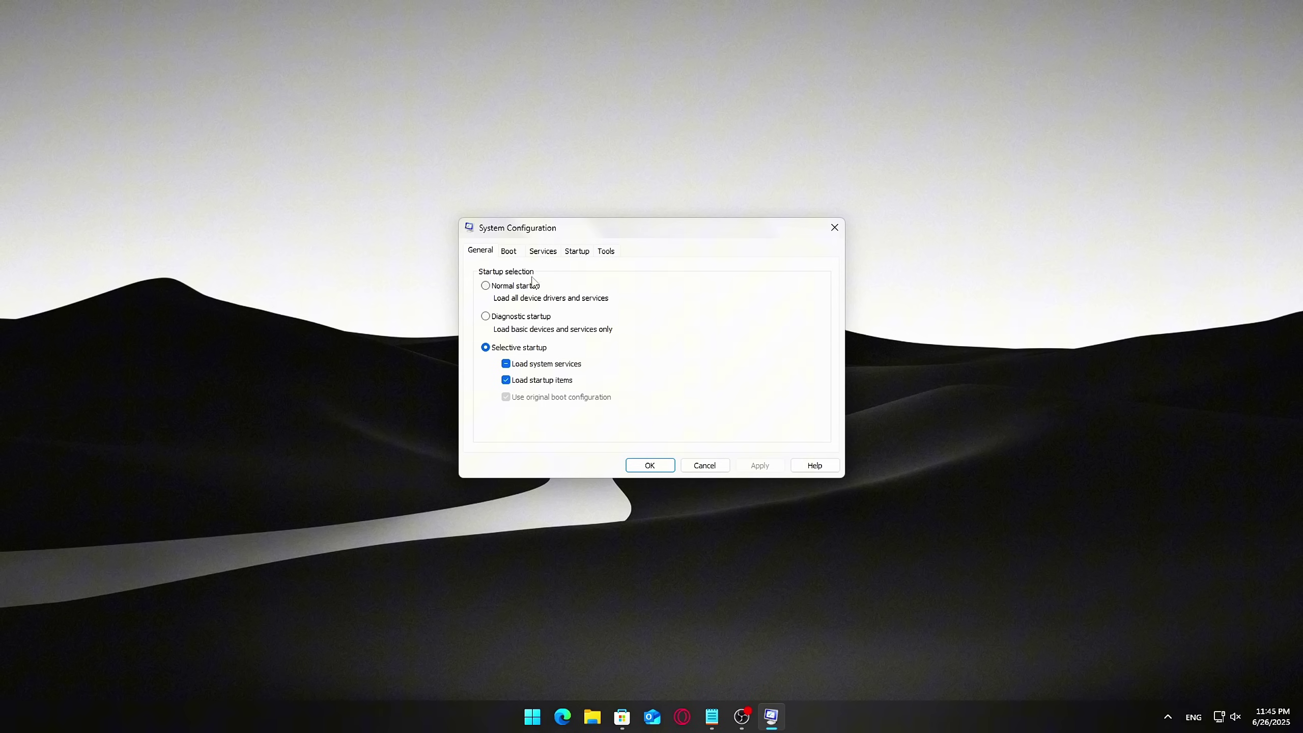
Hide Microsoft services on the Services tab, then open Task Manager from the Startup tab.
click(548, 253)
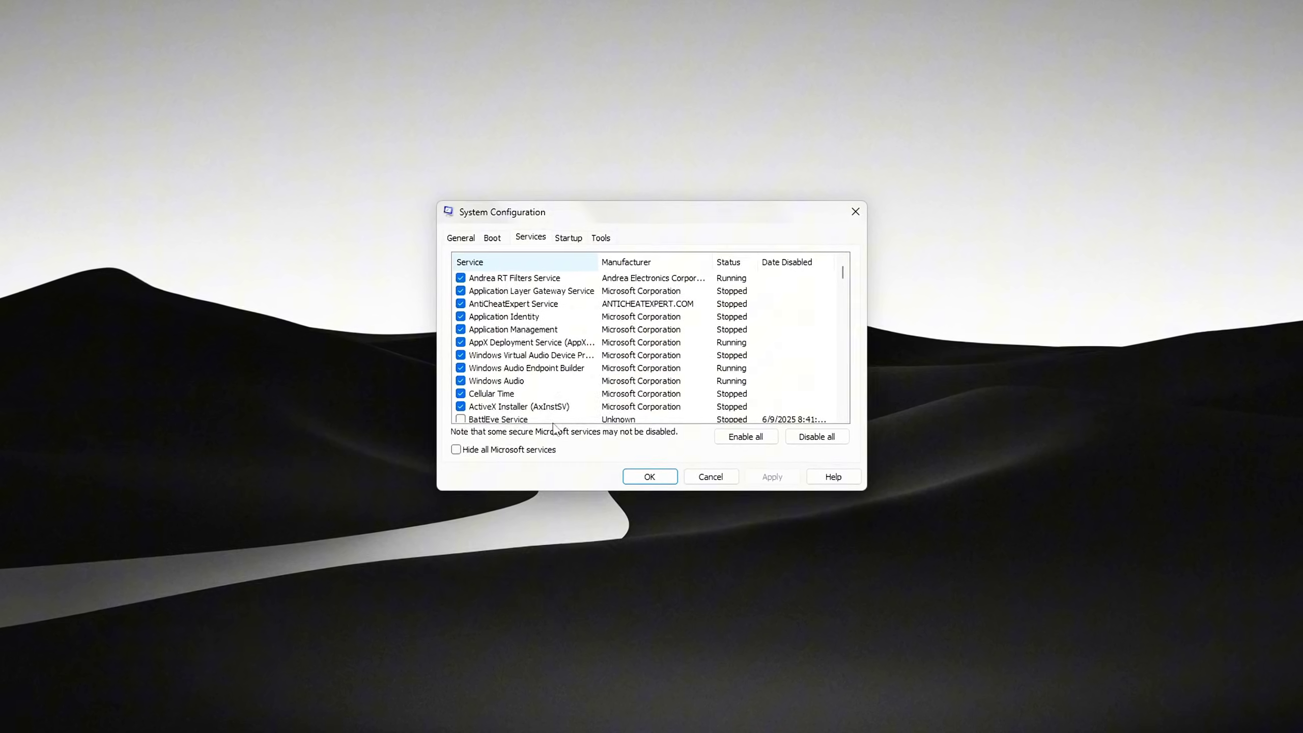
click(476, 455)
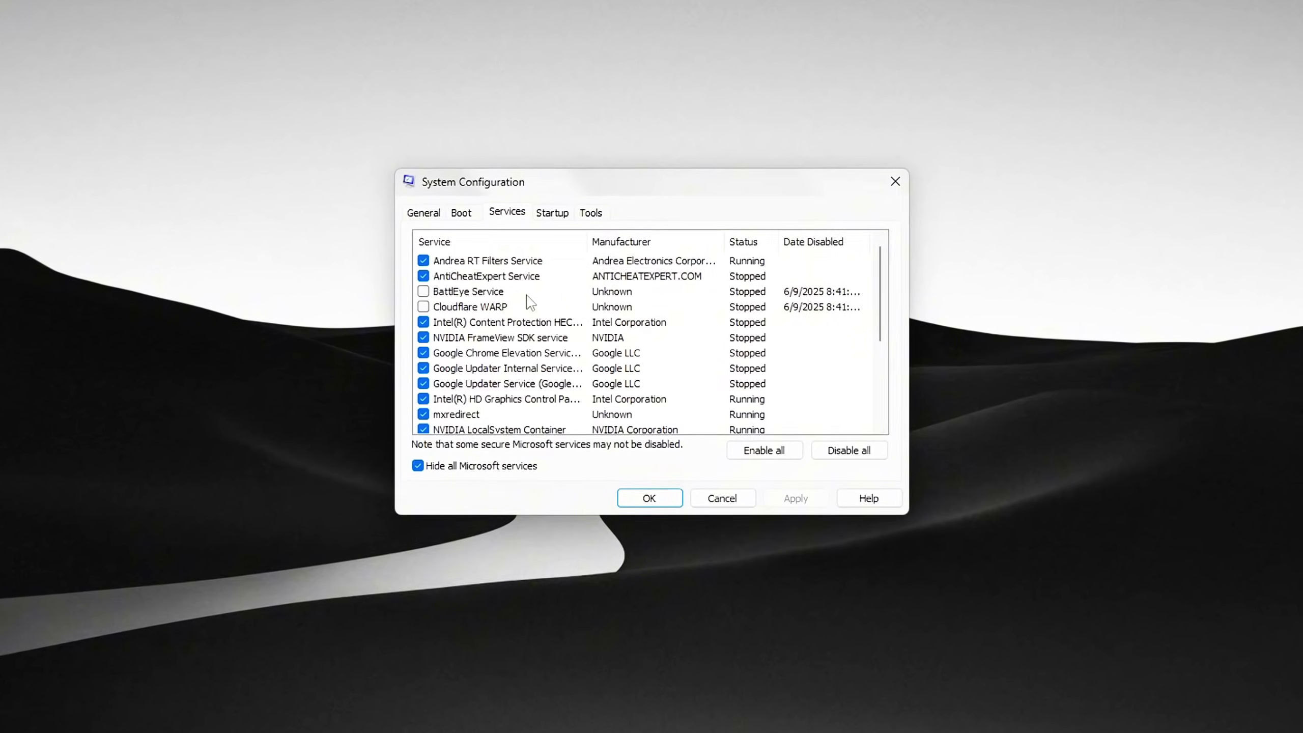
scroll(418, 379, down, 1)
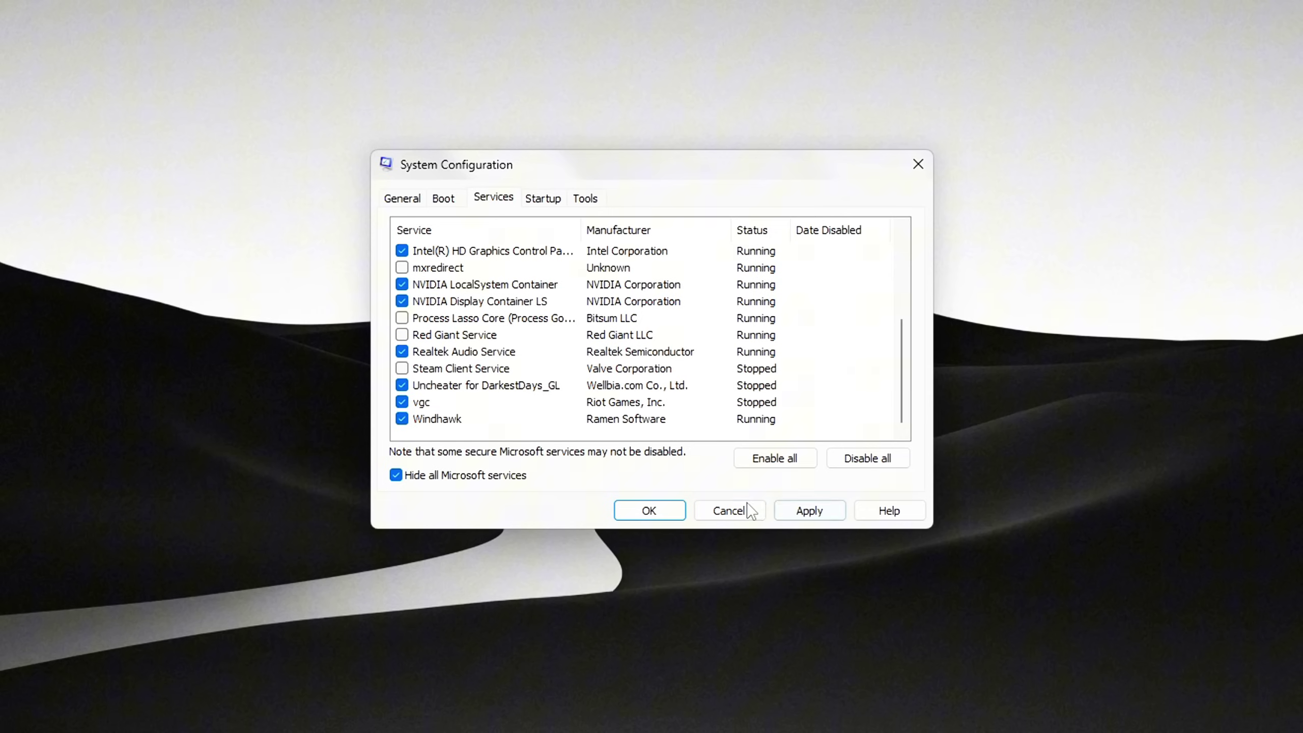
click(539, 200)
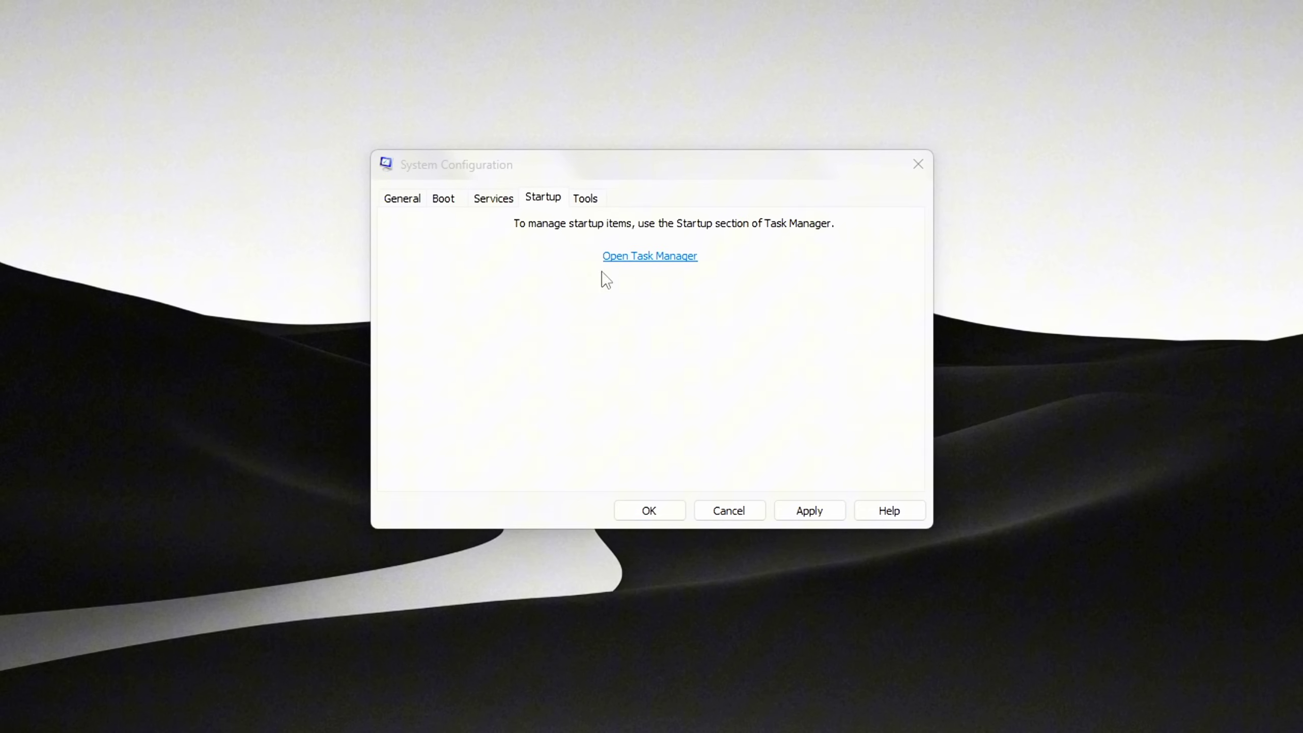
click(650, 256)
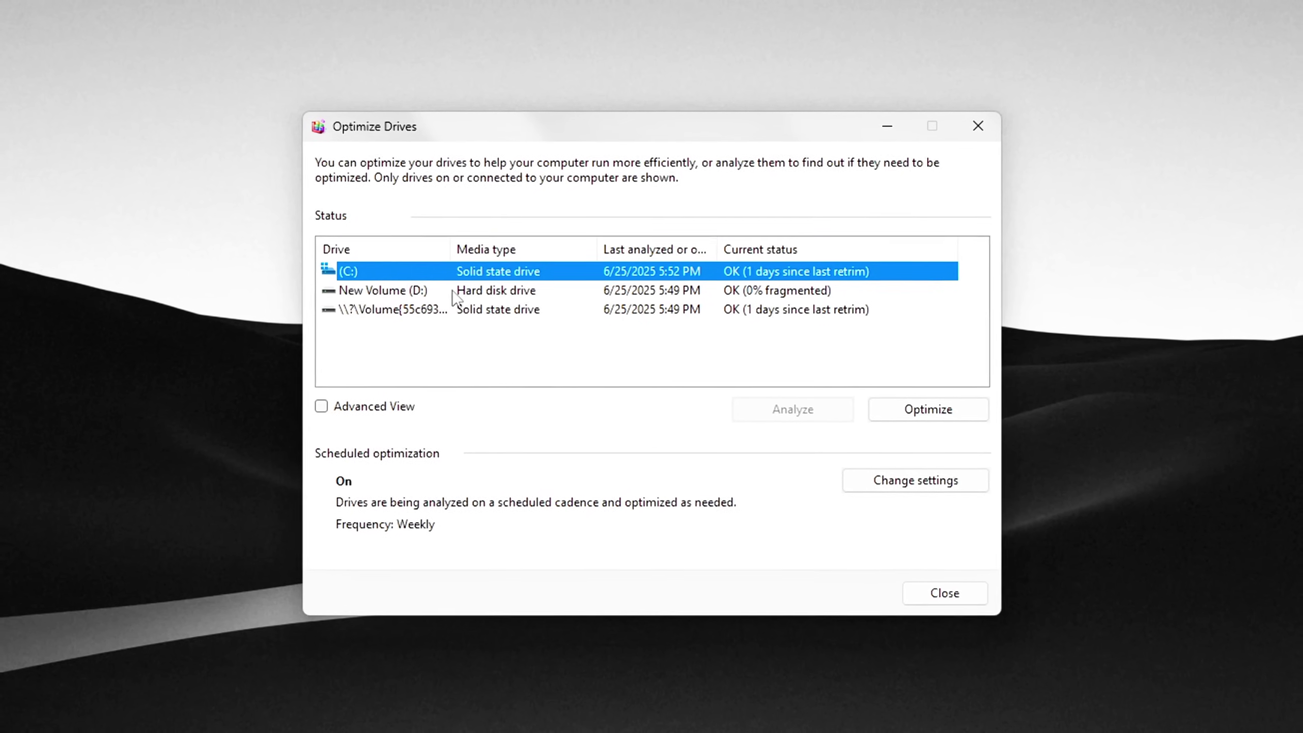
Check each drive's status in Optimize Drives and attempt to optimize C:.
click(453, 292)
click(427, 309)
click(421, 275)
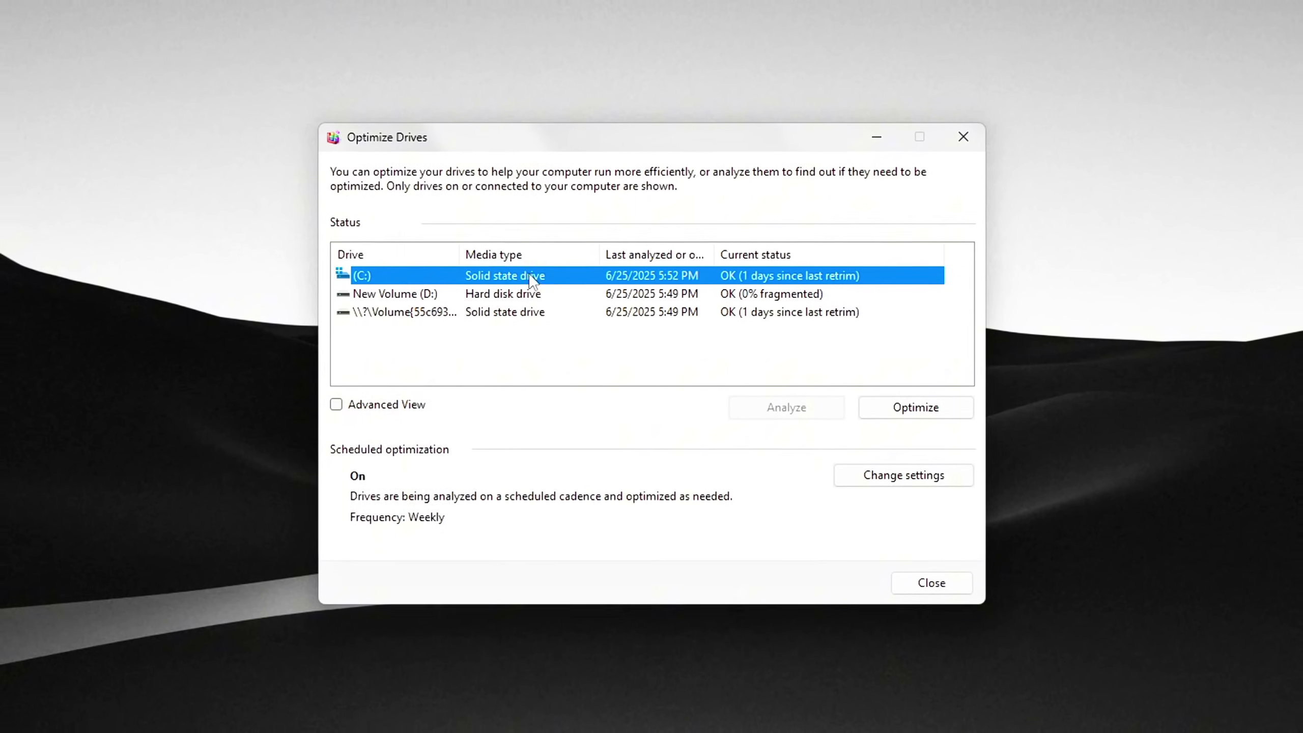
click(901, 415)
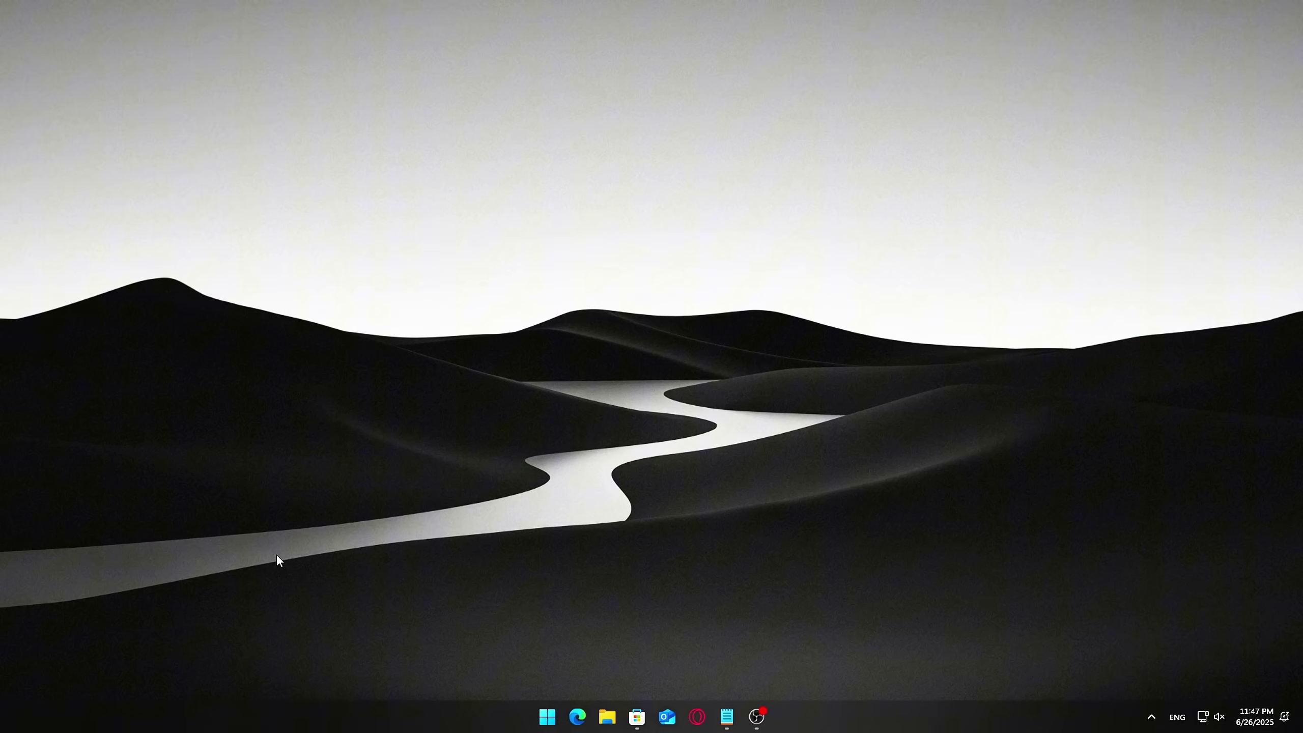
Search for 'Defragment' and open Defragment and Optimize Drives.
key(super+s)
text(Defragment)
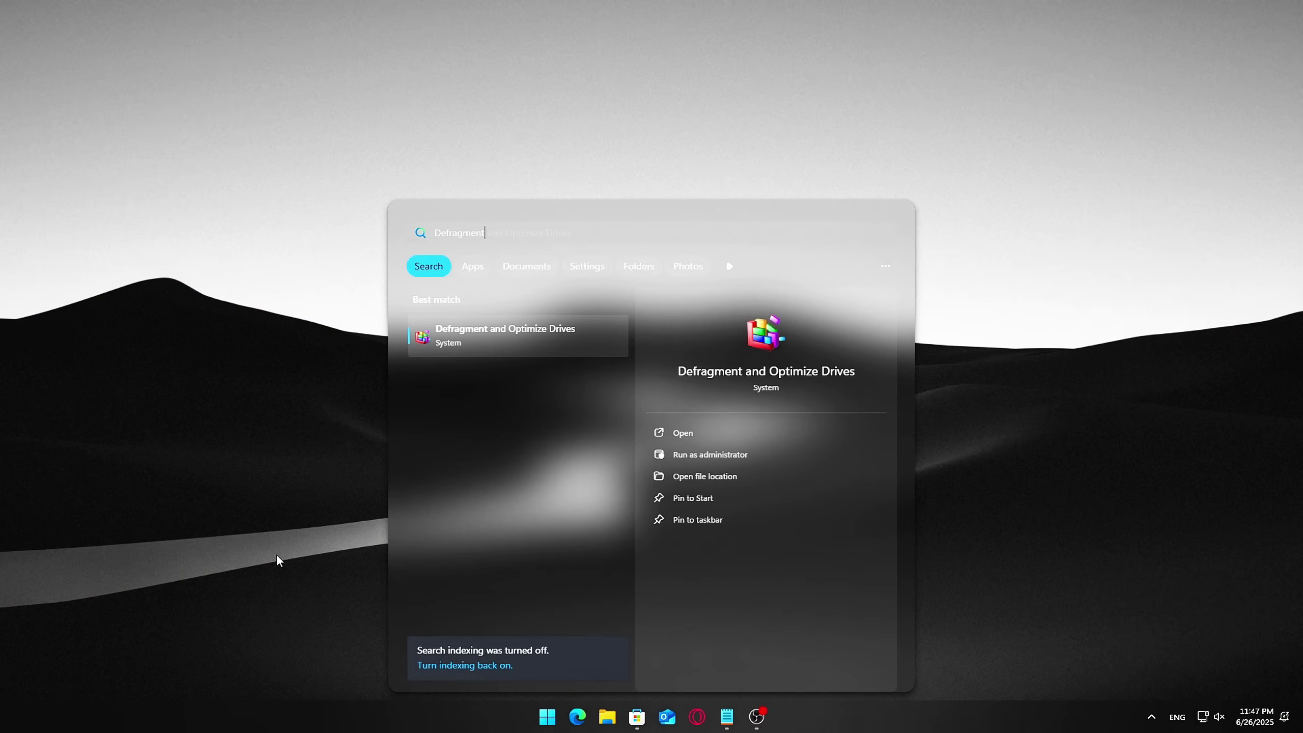
click(524, 329)
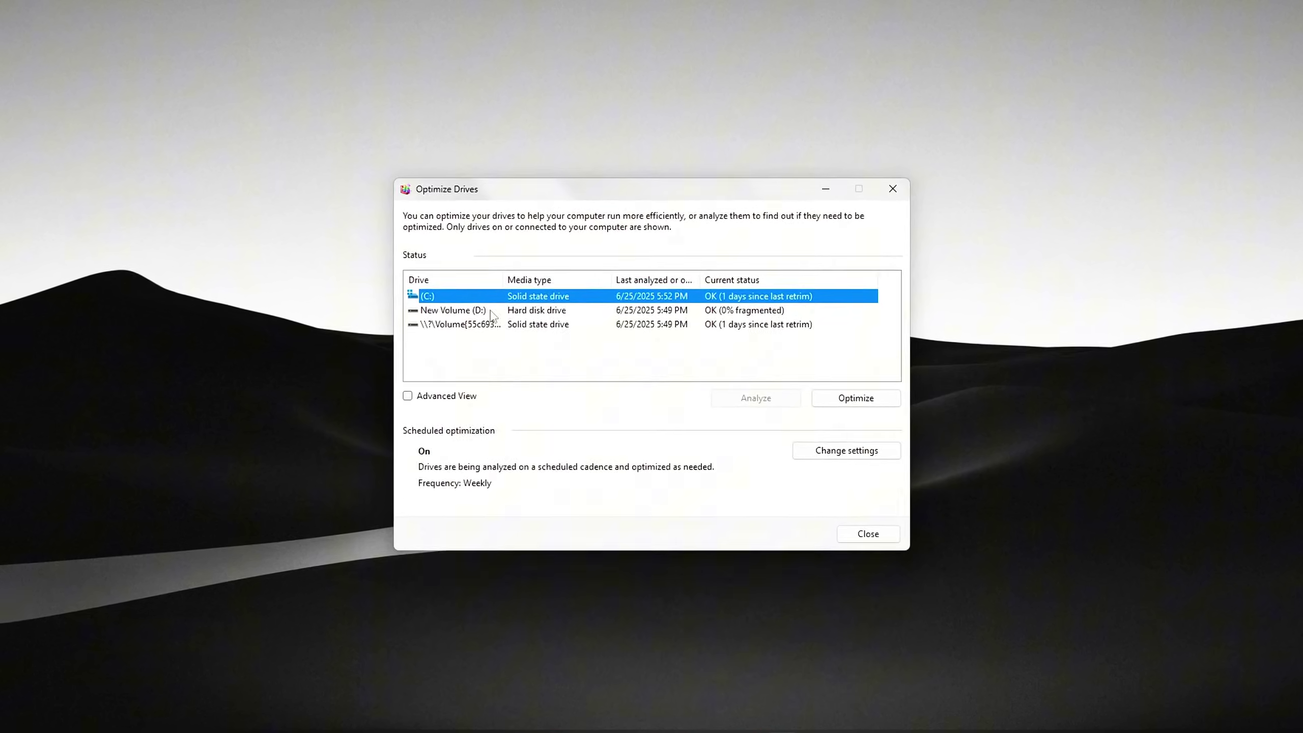
Review the drives and optimize (retrim) the C: drive.
click(484, 310)
click(513, 323)
click(570, 297)
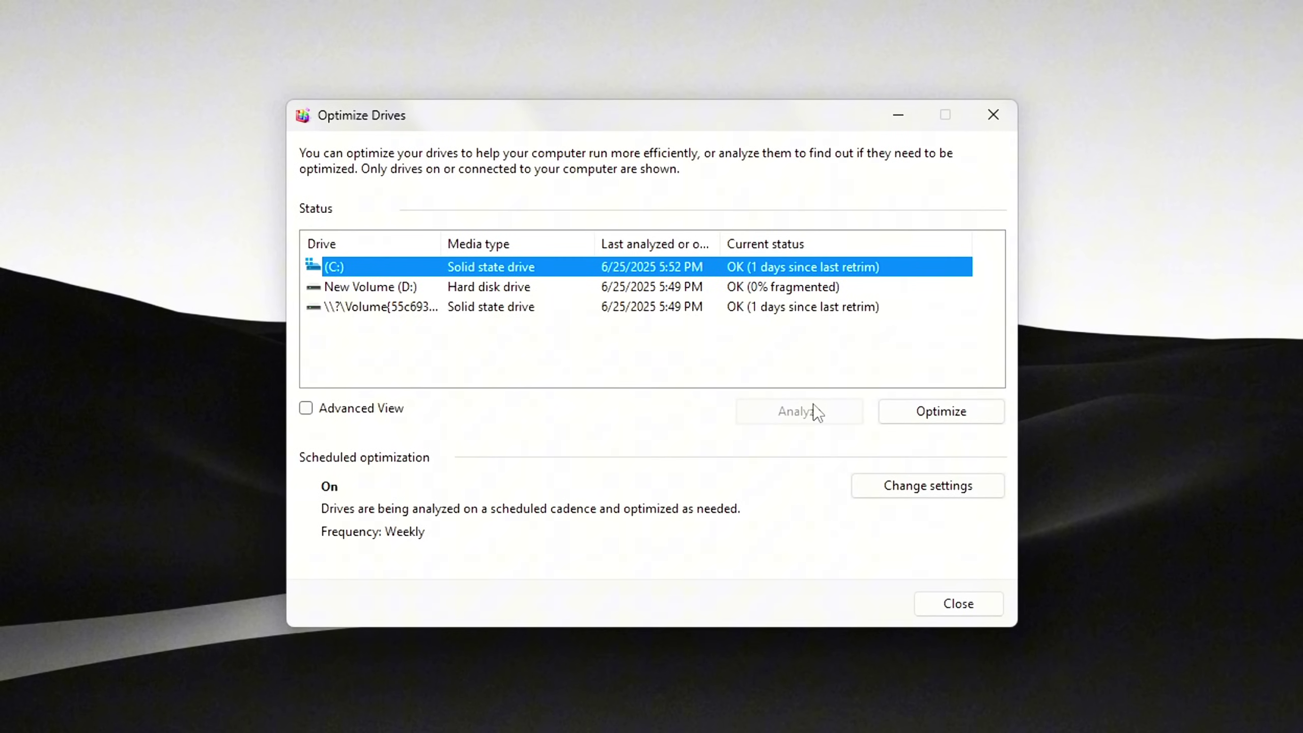
click(918, 411)
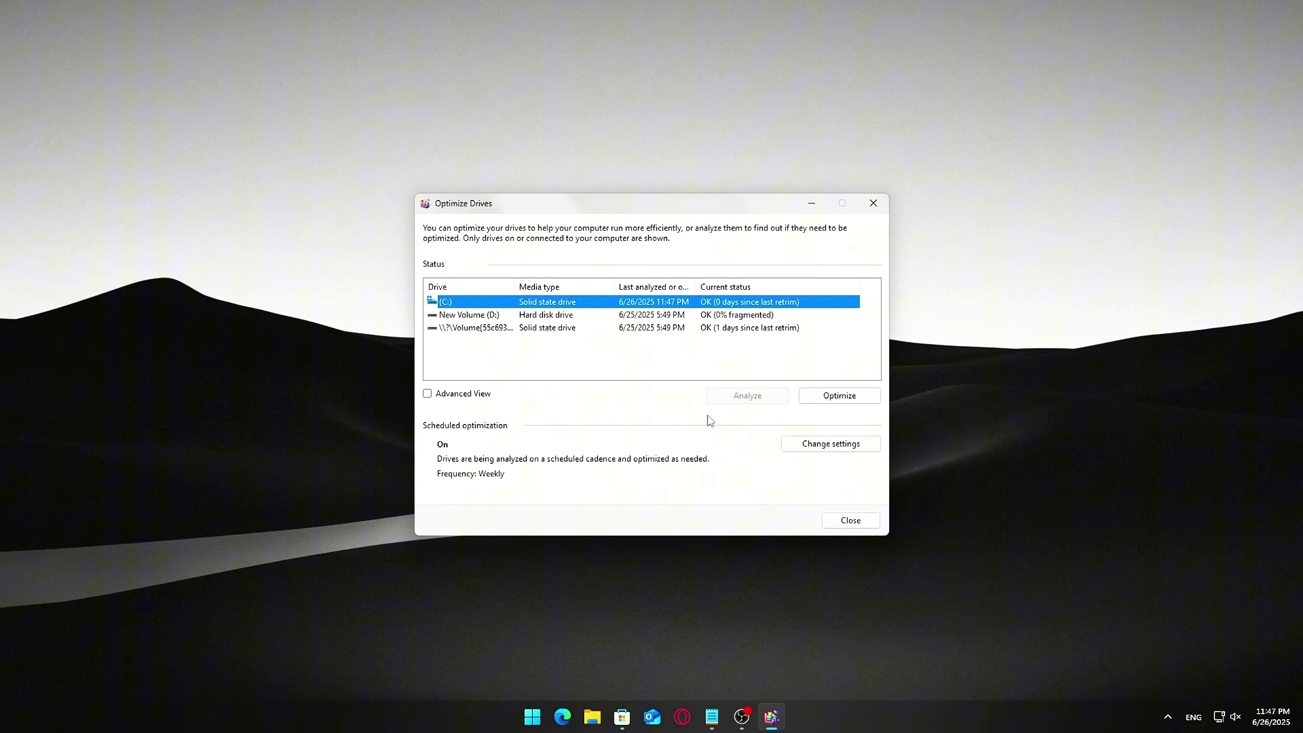
click(471, 395)
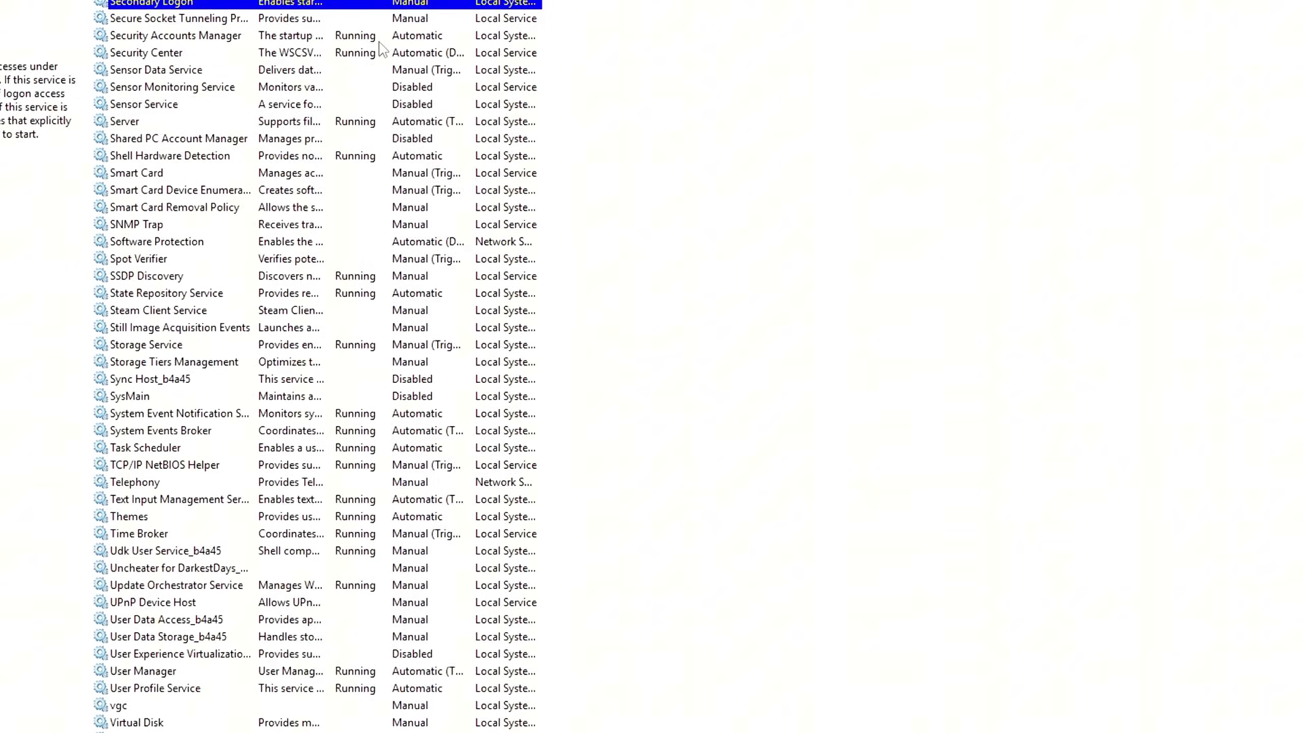
Open SysMain's properties, keep its startup type at Disabled, and confirm with OK.
key(Down)
key(Down)
key(Down)
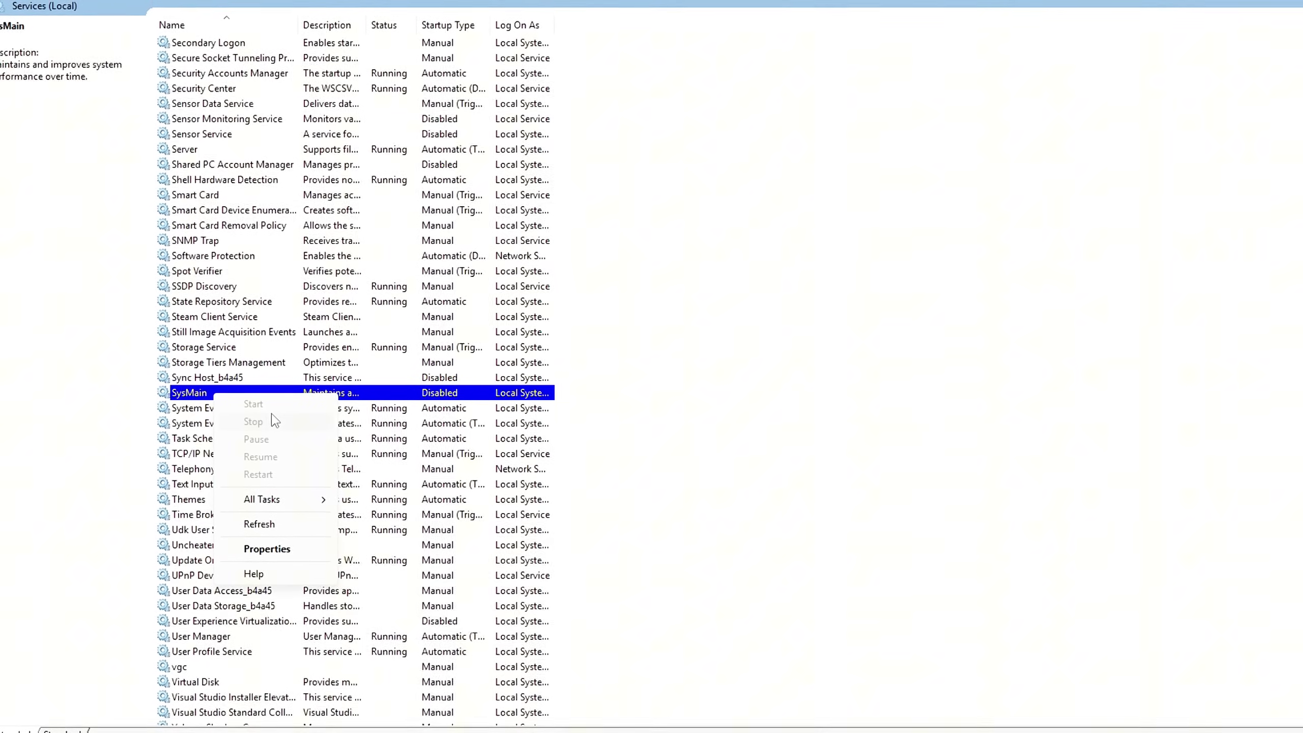
click(269, 547)
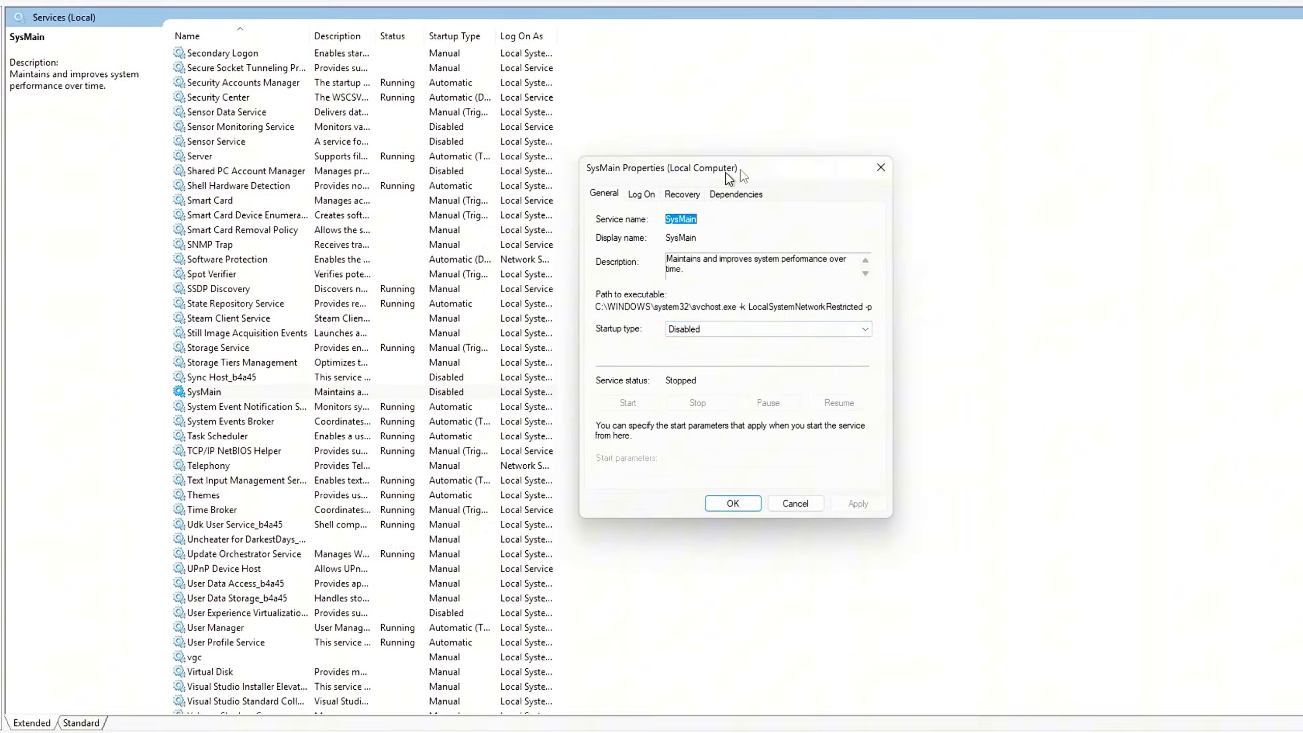
click(787, 311)
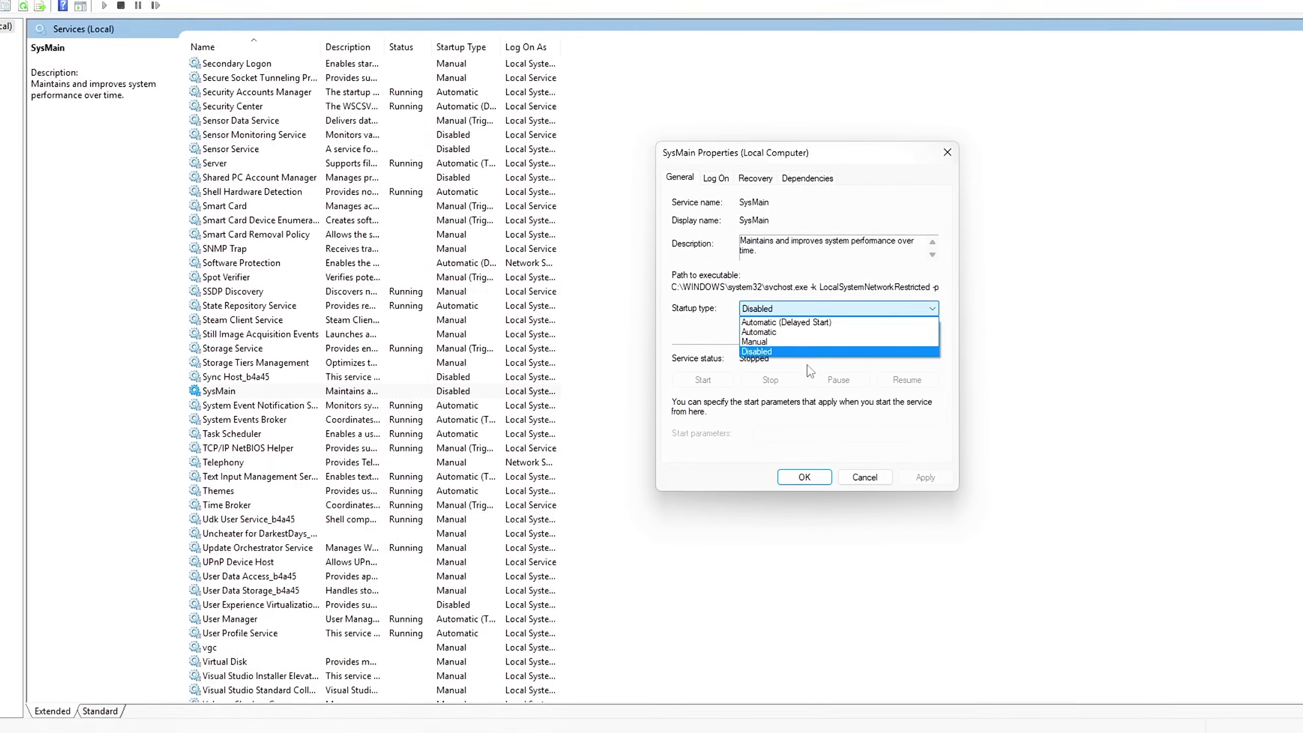
click(830, 352)
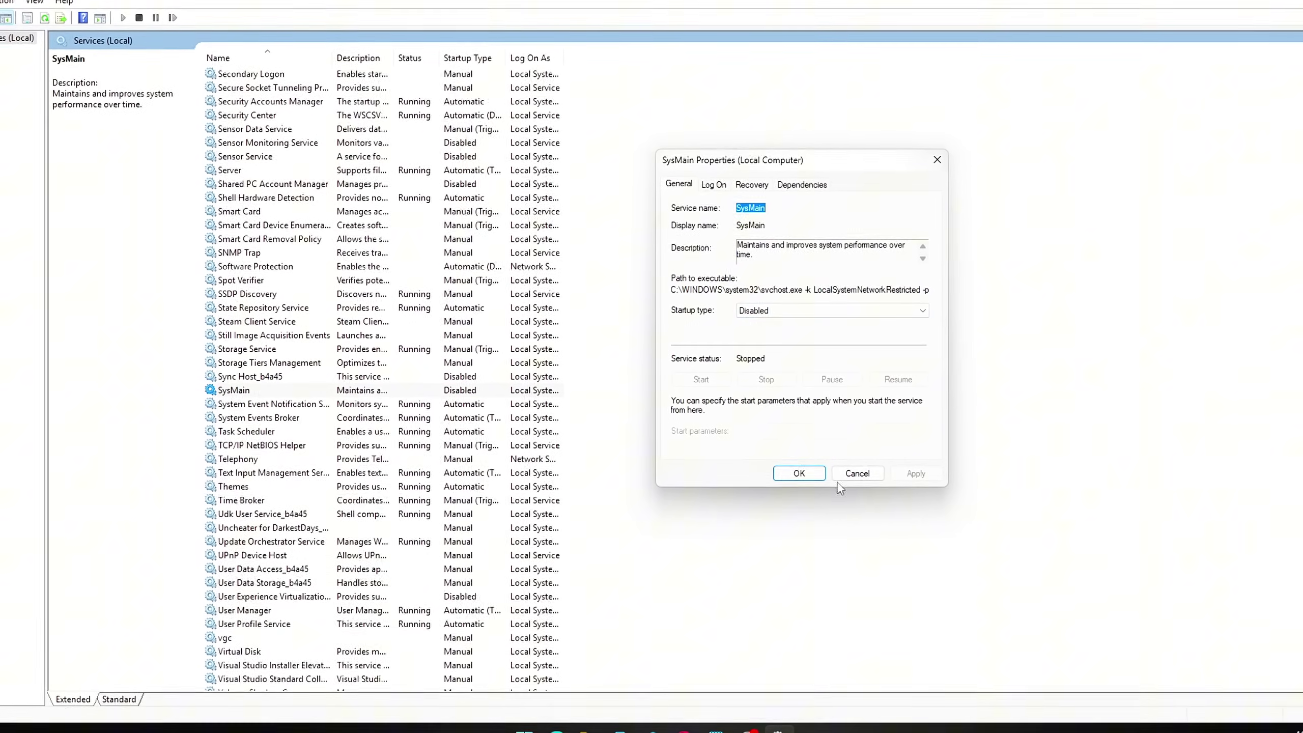
click(817, 481)
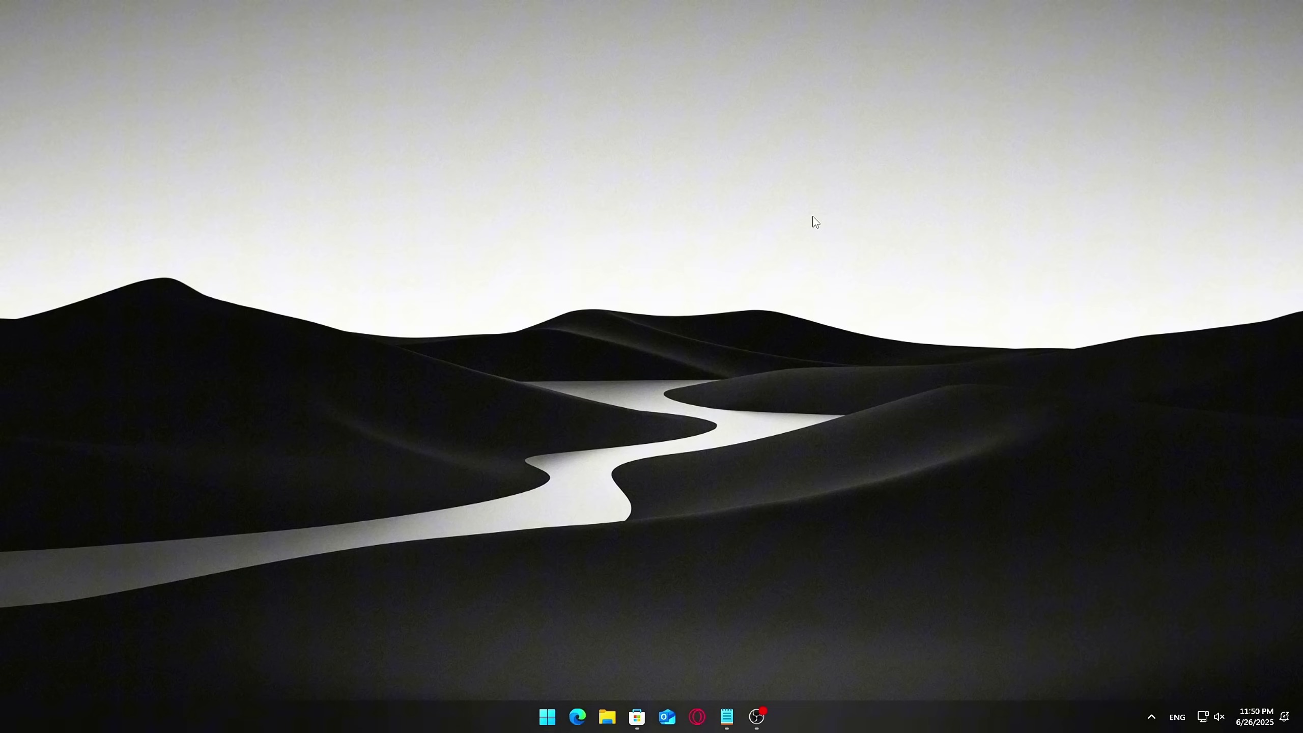
Launch the Services console from the Run box.
key(super+r)
drag(200, 545, 734, 264)
click(647, 371)
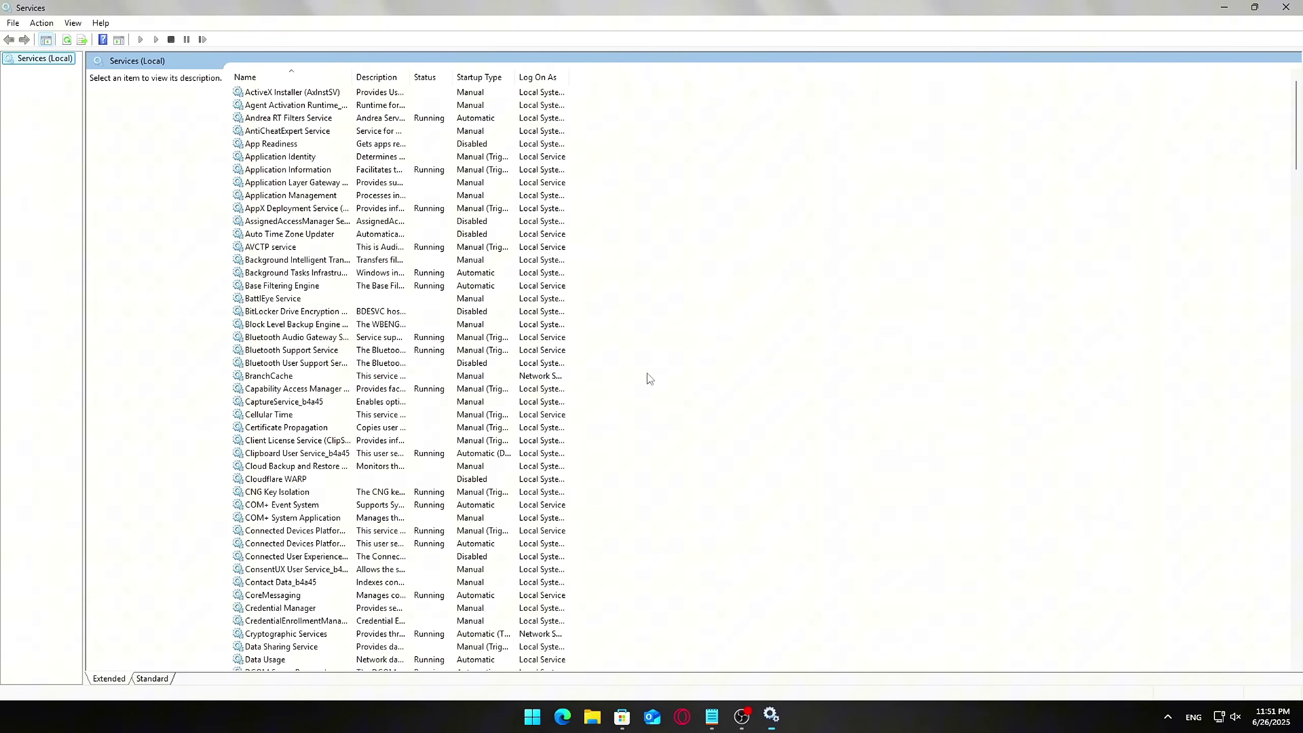
Locate SysMain in the services list and set its startup type to Disabled.
click(449, 124)
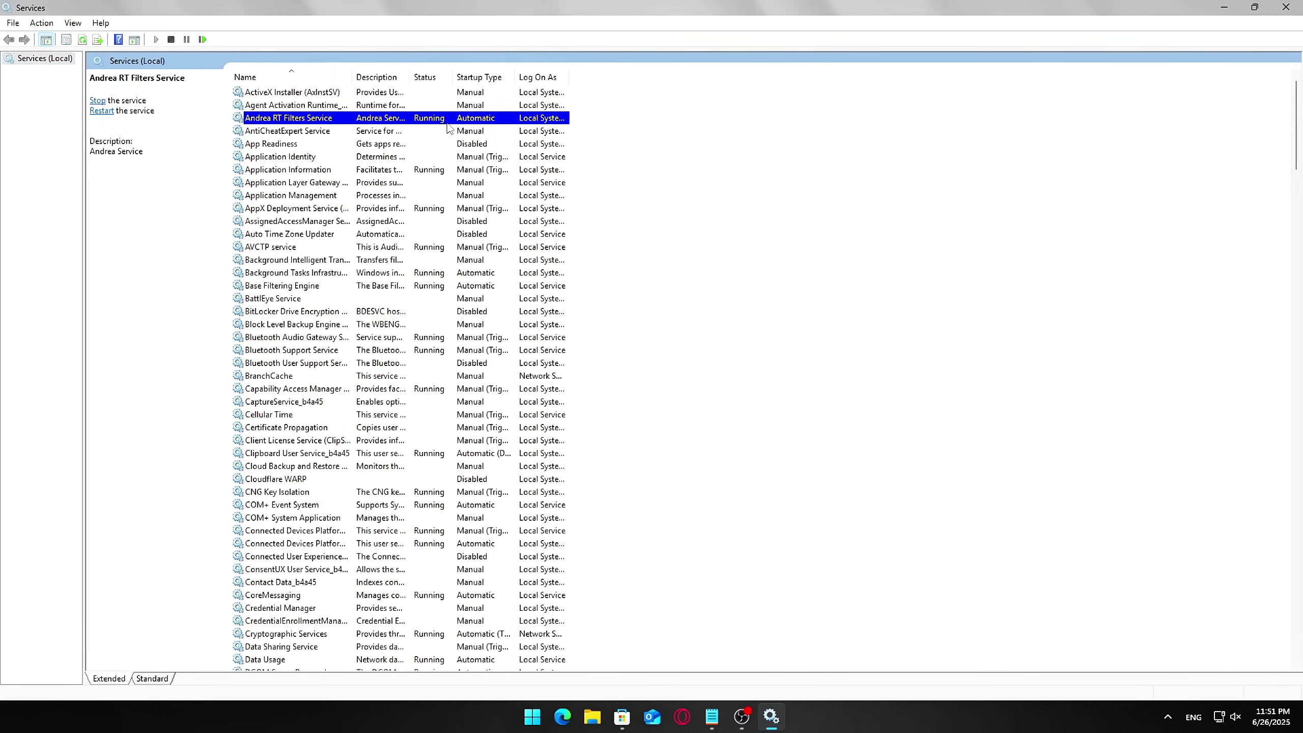
text(secu)
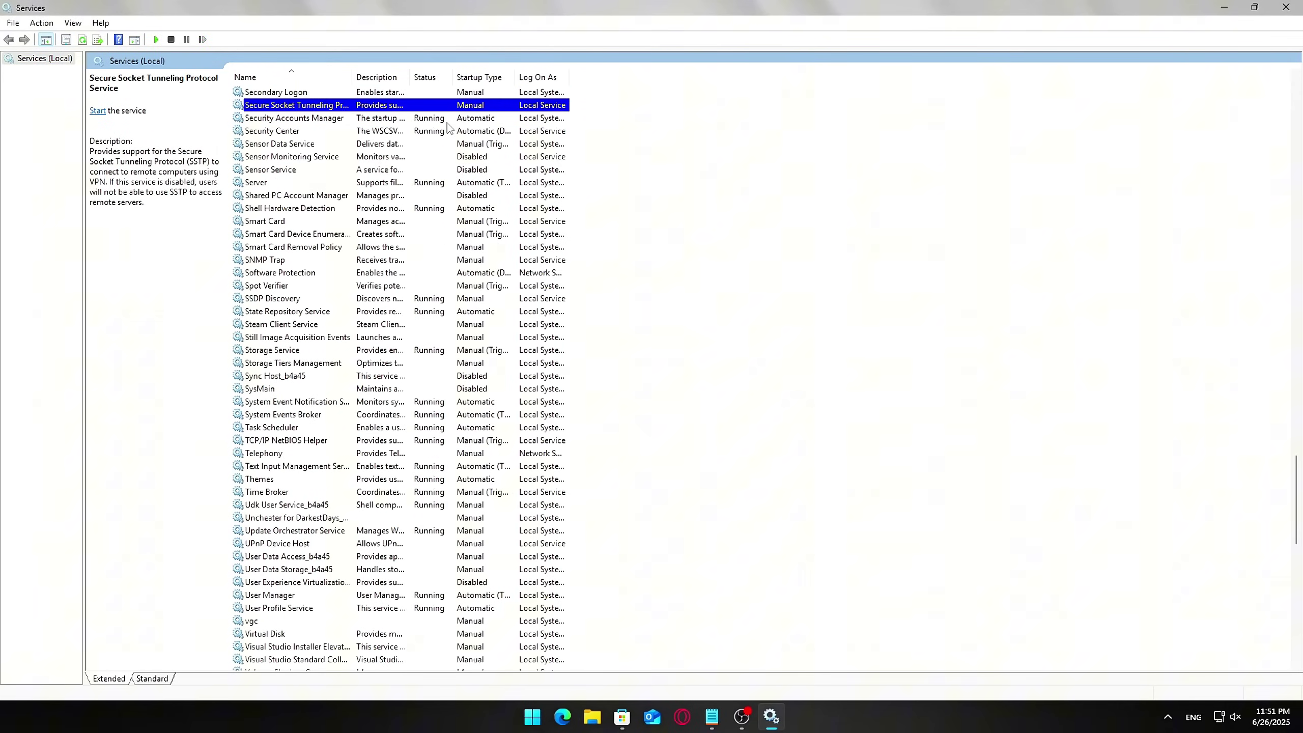
key(Down)
key(Down)
key(Down)
key(Down)
key(Down)
key(Down)
key(Down)
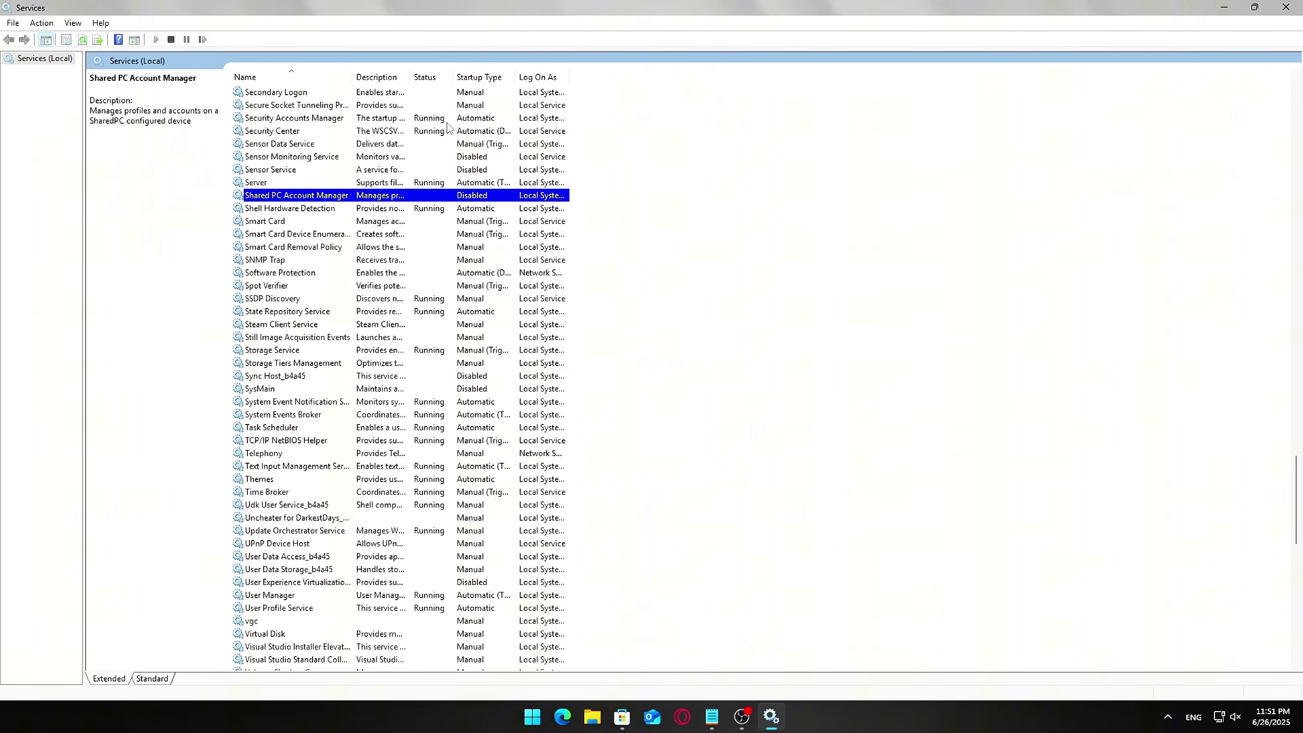
key(Down)
key(Down)
key(Down)
key(Down)
key(Down)
key(Down)
key(Down)
key(Down)
key(Down)
key(Down)
key(Down)
key(Down)
key(Down)
key(Down)
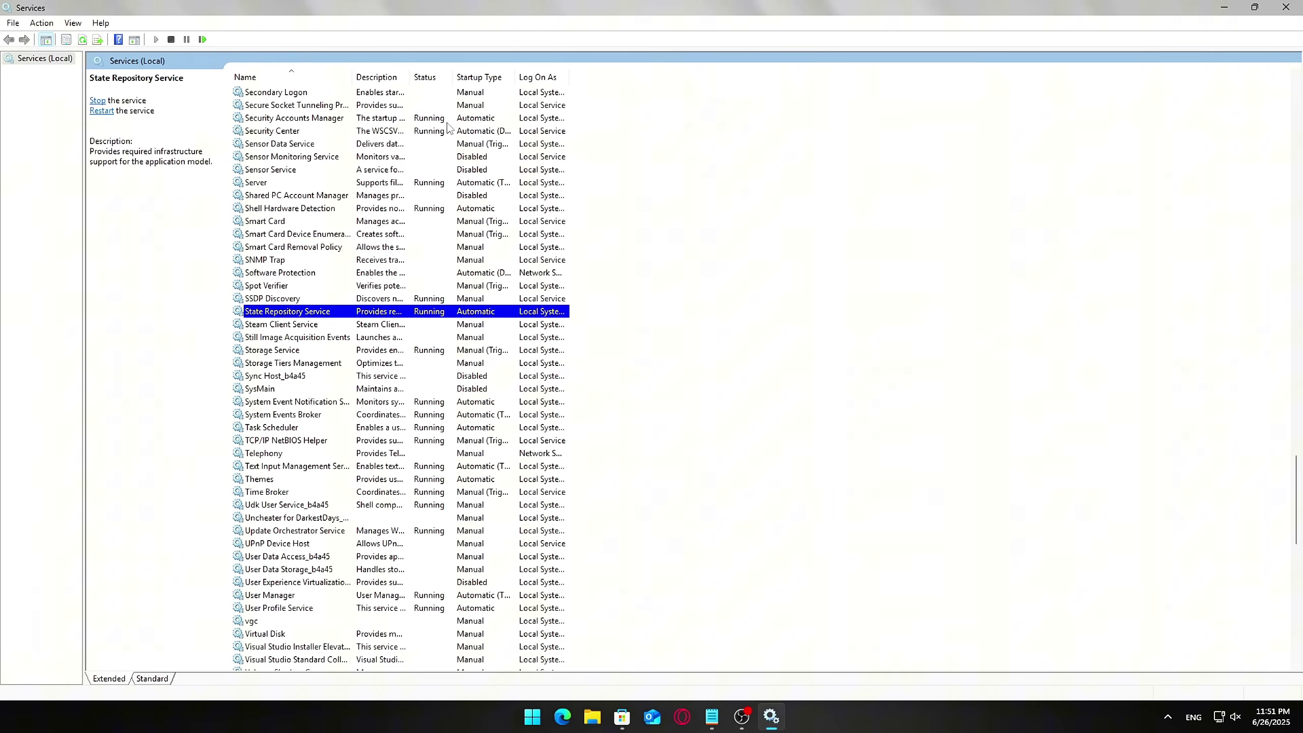
key(Down)
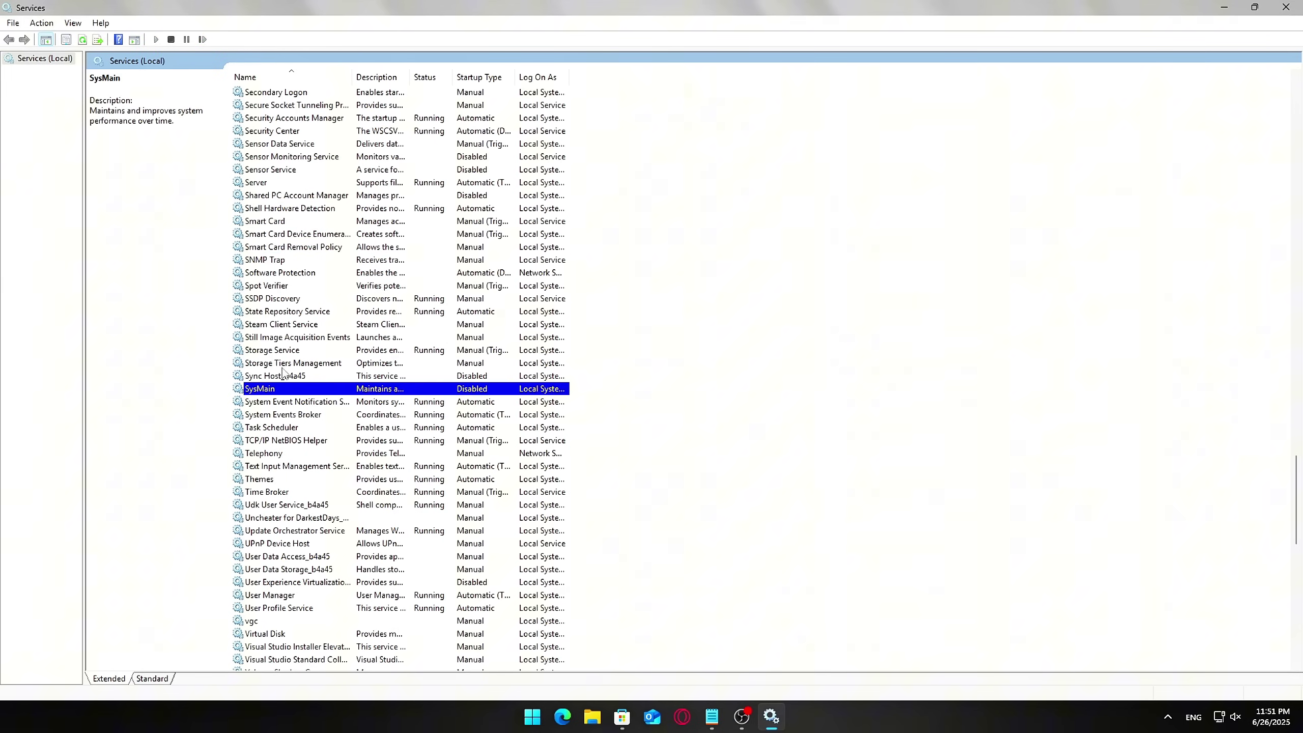
right_click(281, 391)
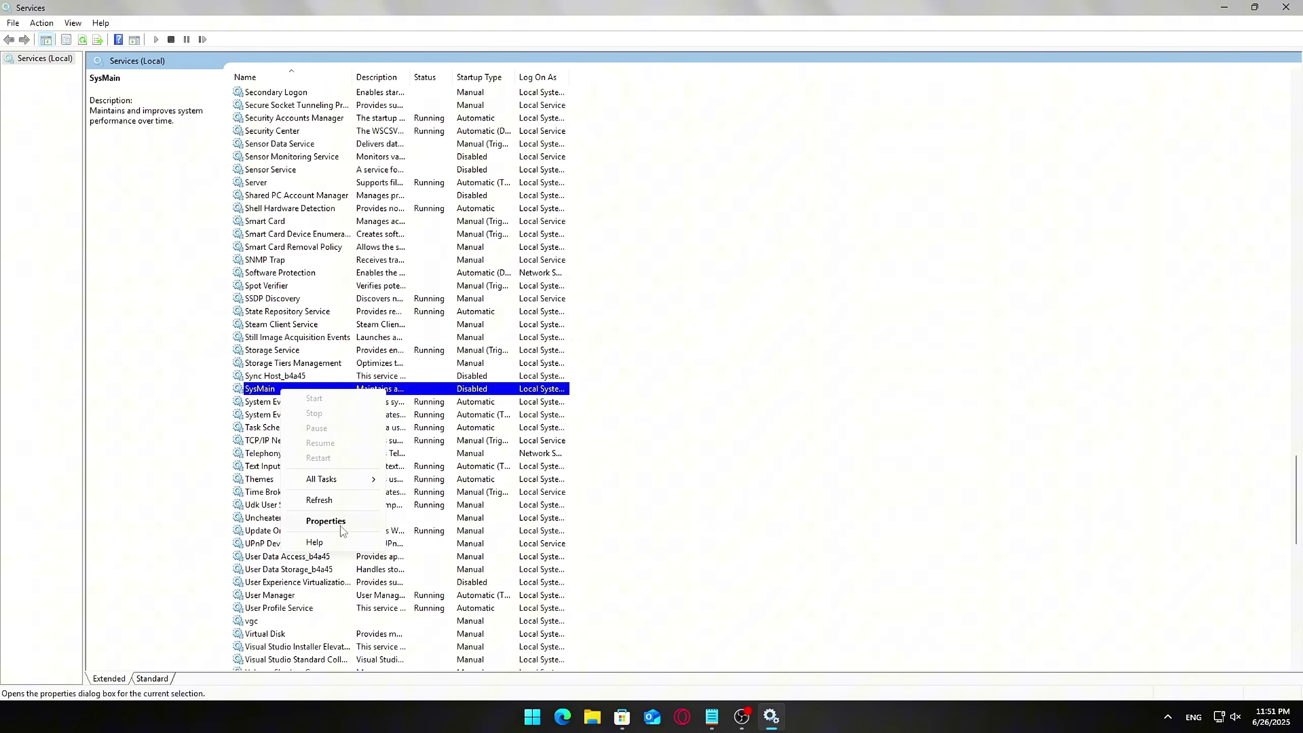
click(325, 521)
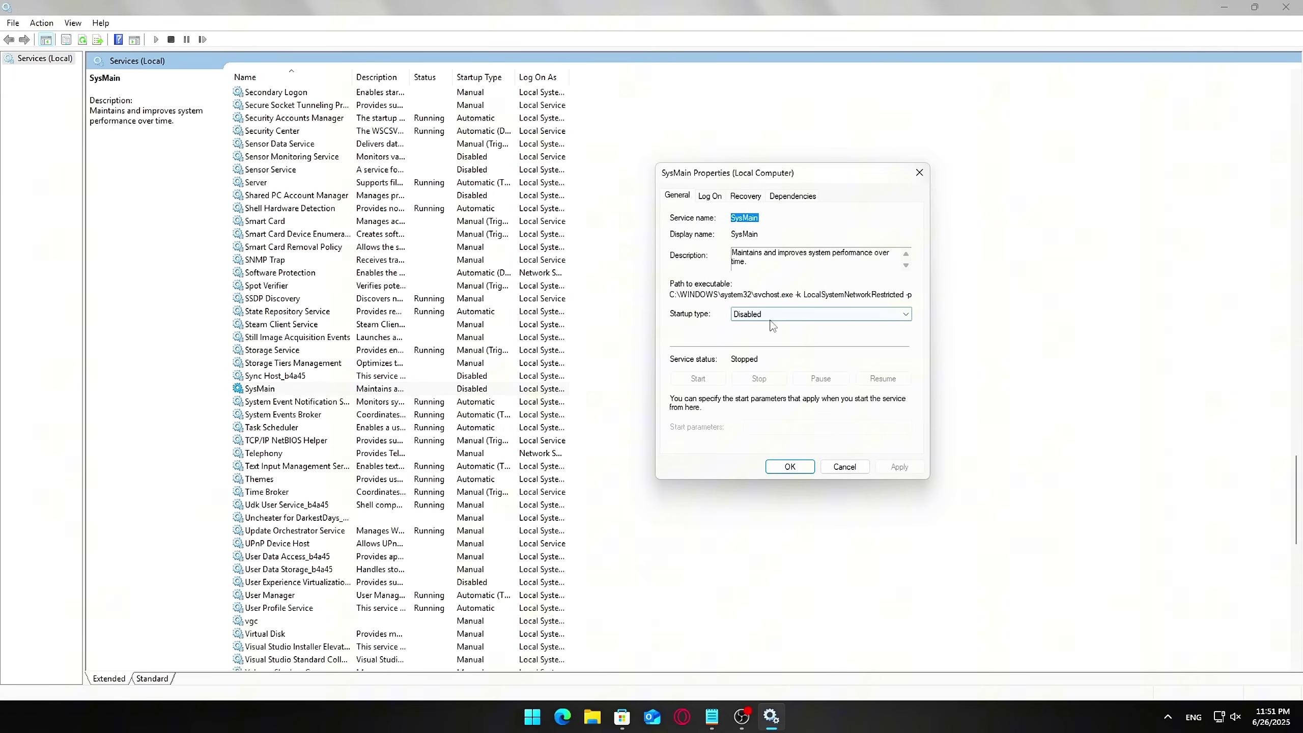
click(770, 319)
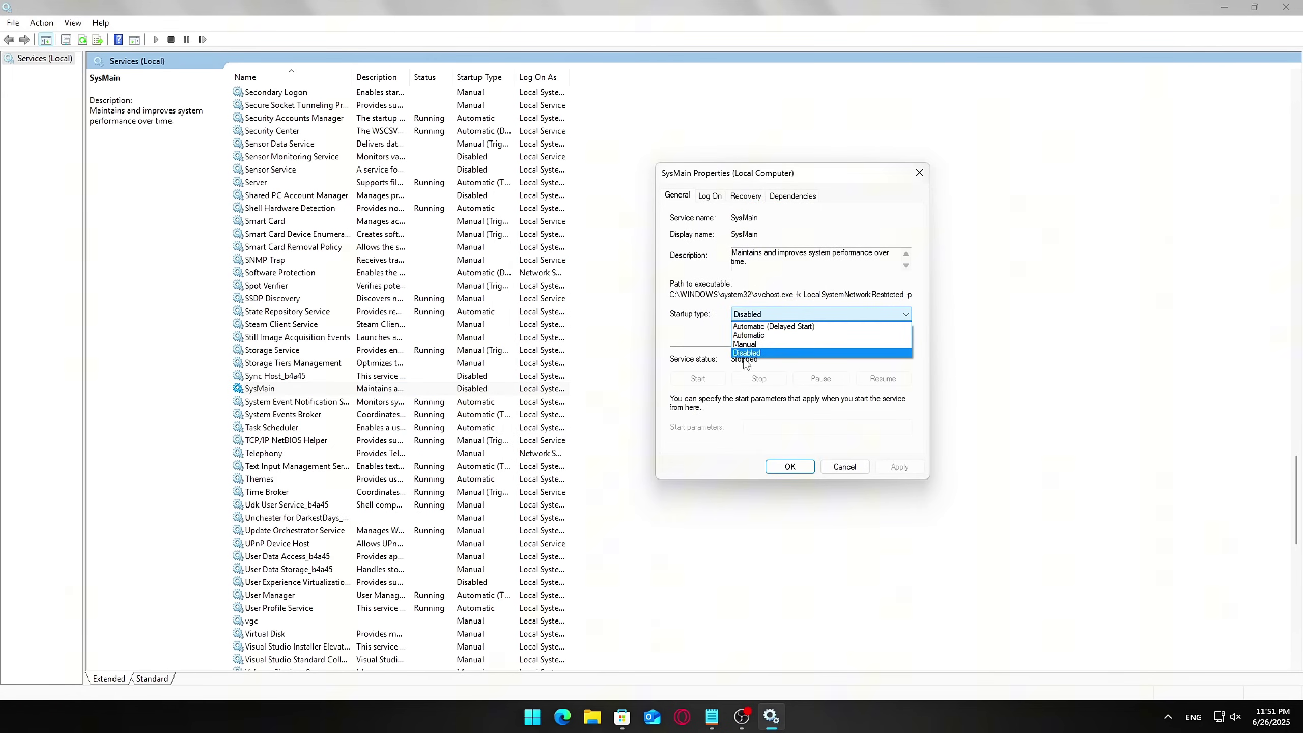
click(801, 351)
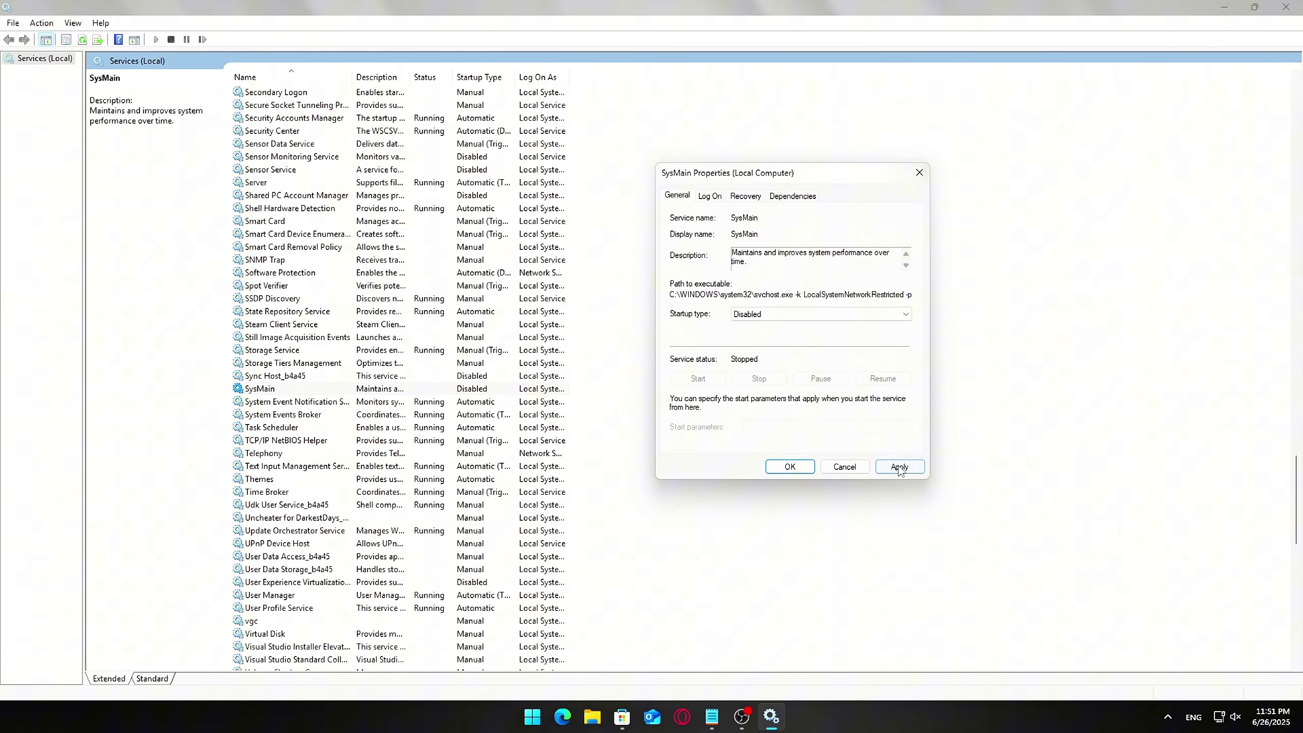
Save SysMain, then set visual effects to best performance keeping thumbnails and taskbar thumbnail previews.
click(807, 473)
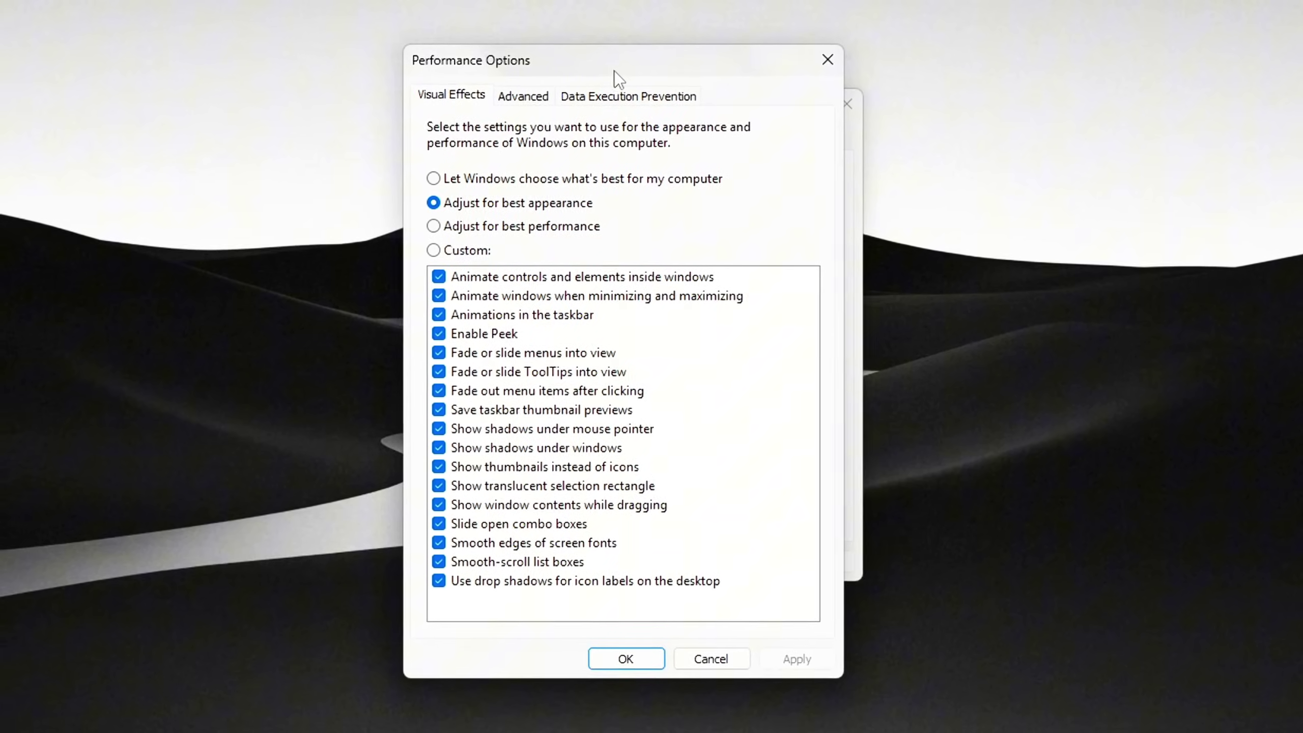
click(538, 230)
key(Up)
key(Up)
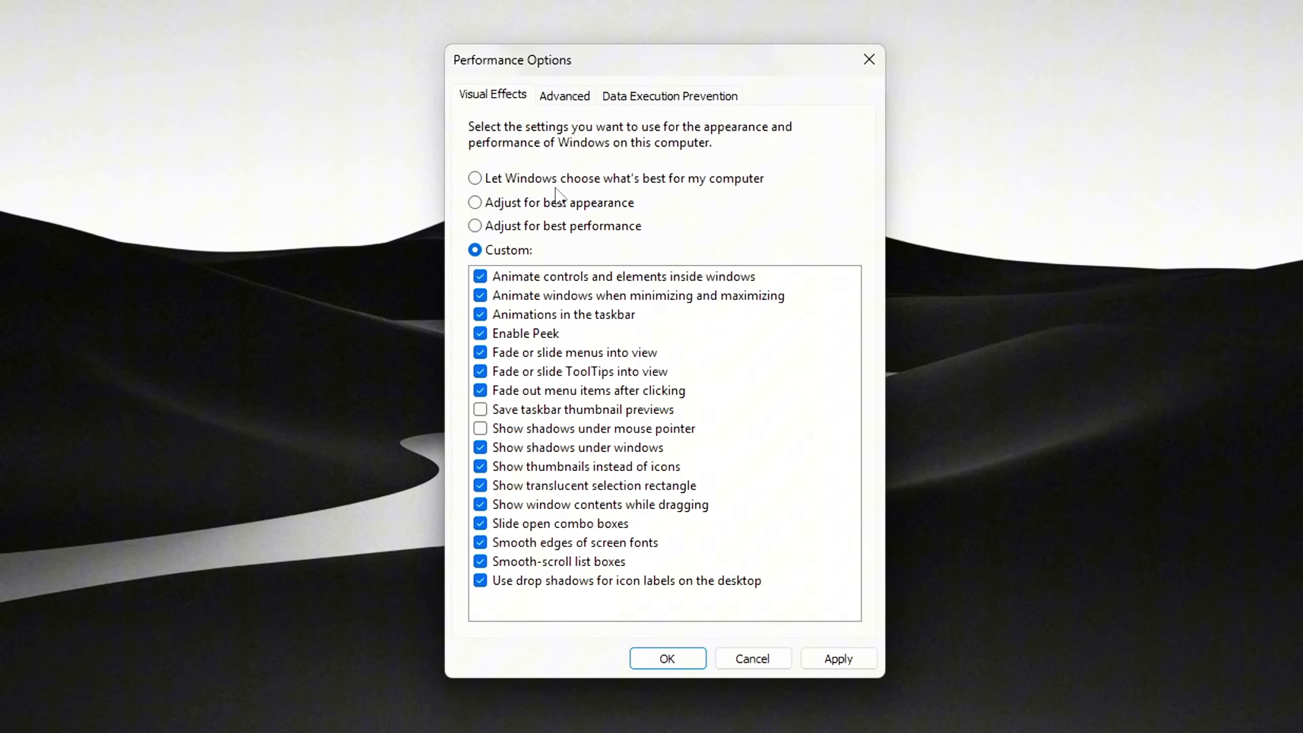
click(537, 229)
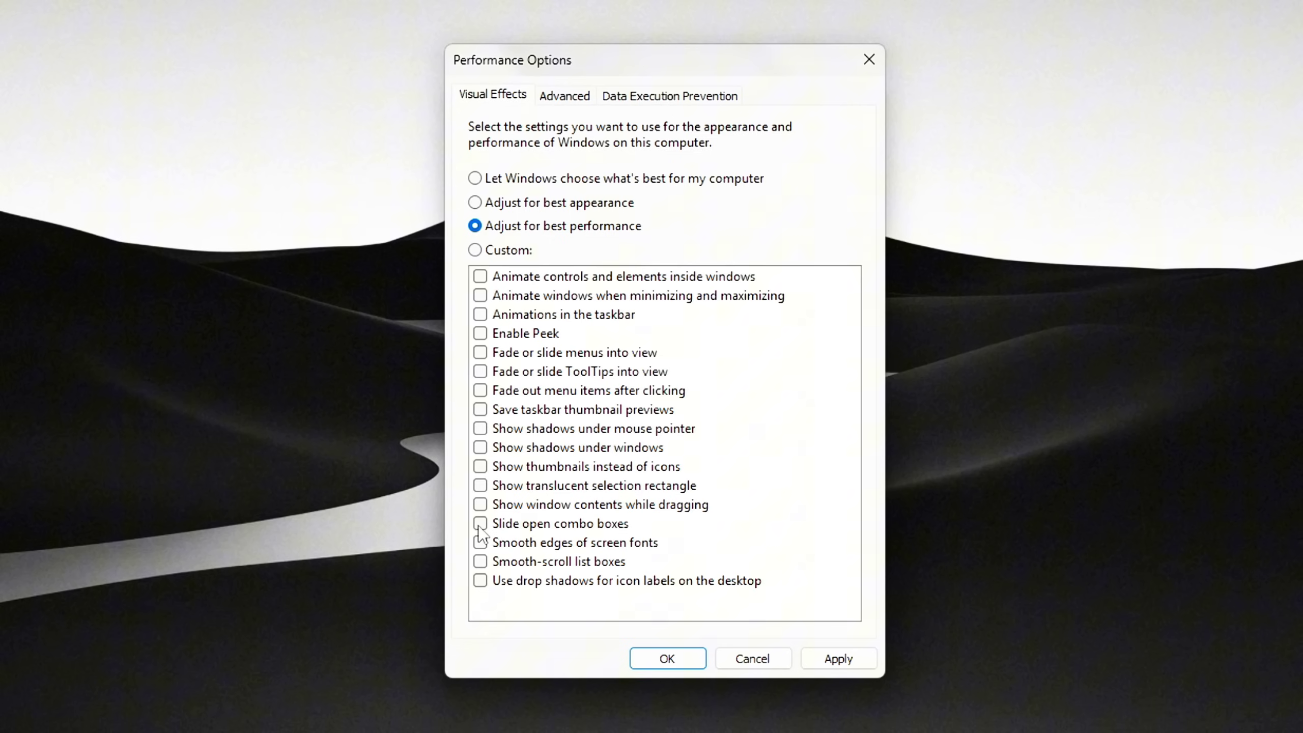
click(560, 470)
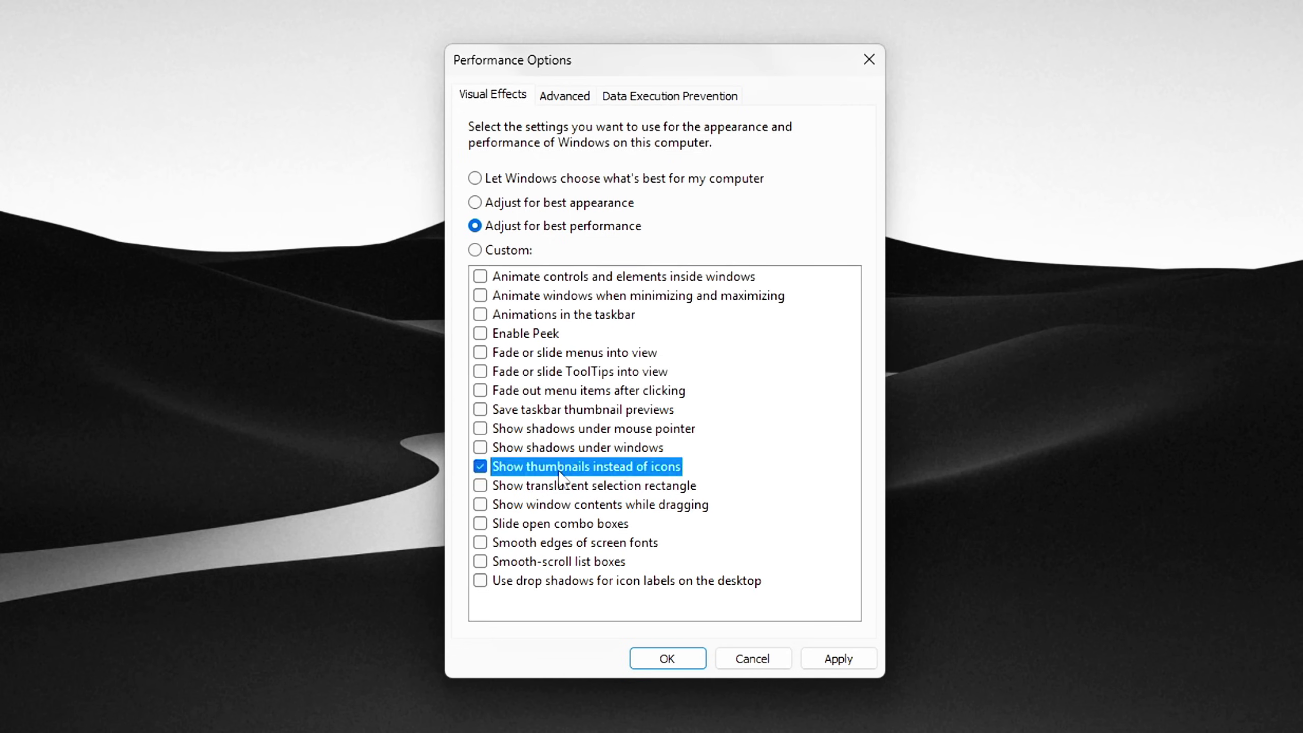
click(553, 413)
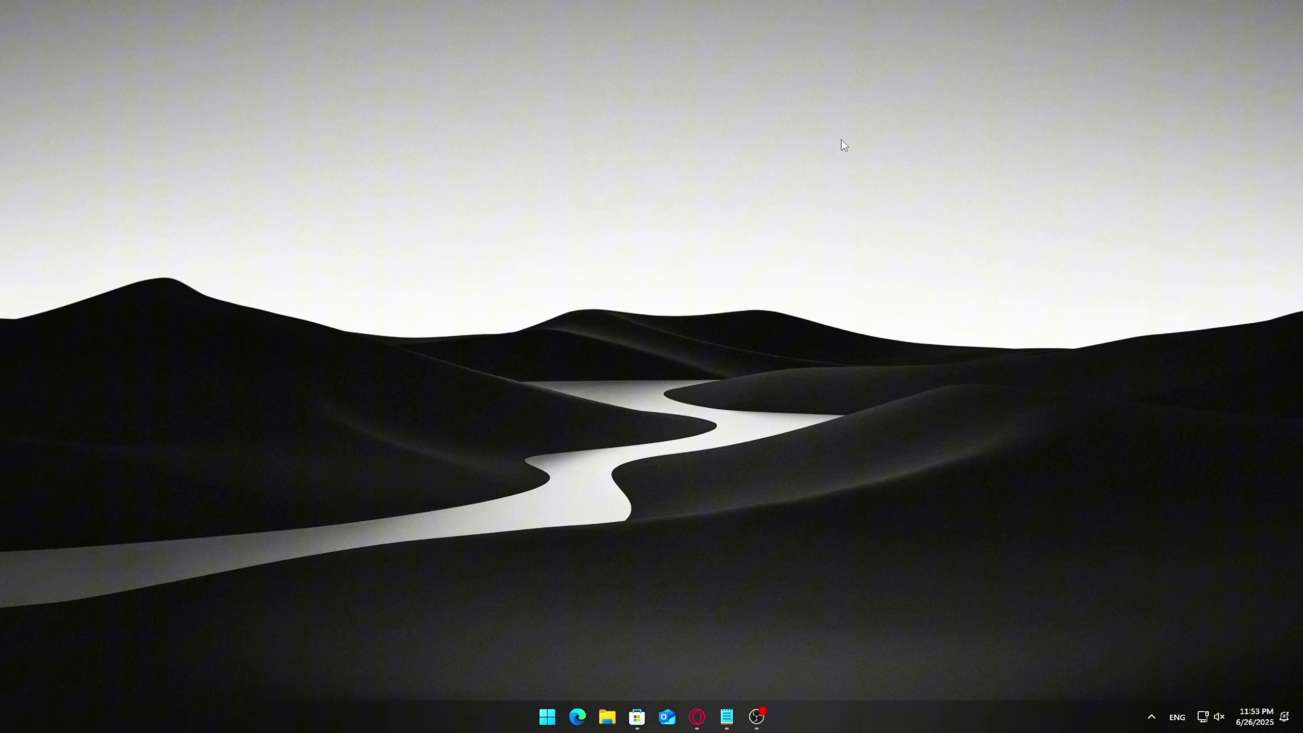
Open Performance Options from System Properties' Advanced tab via sysdm.cpl.
key(super+r)
drag(134, 563, 634, 270)
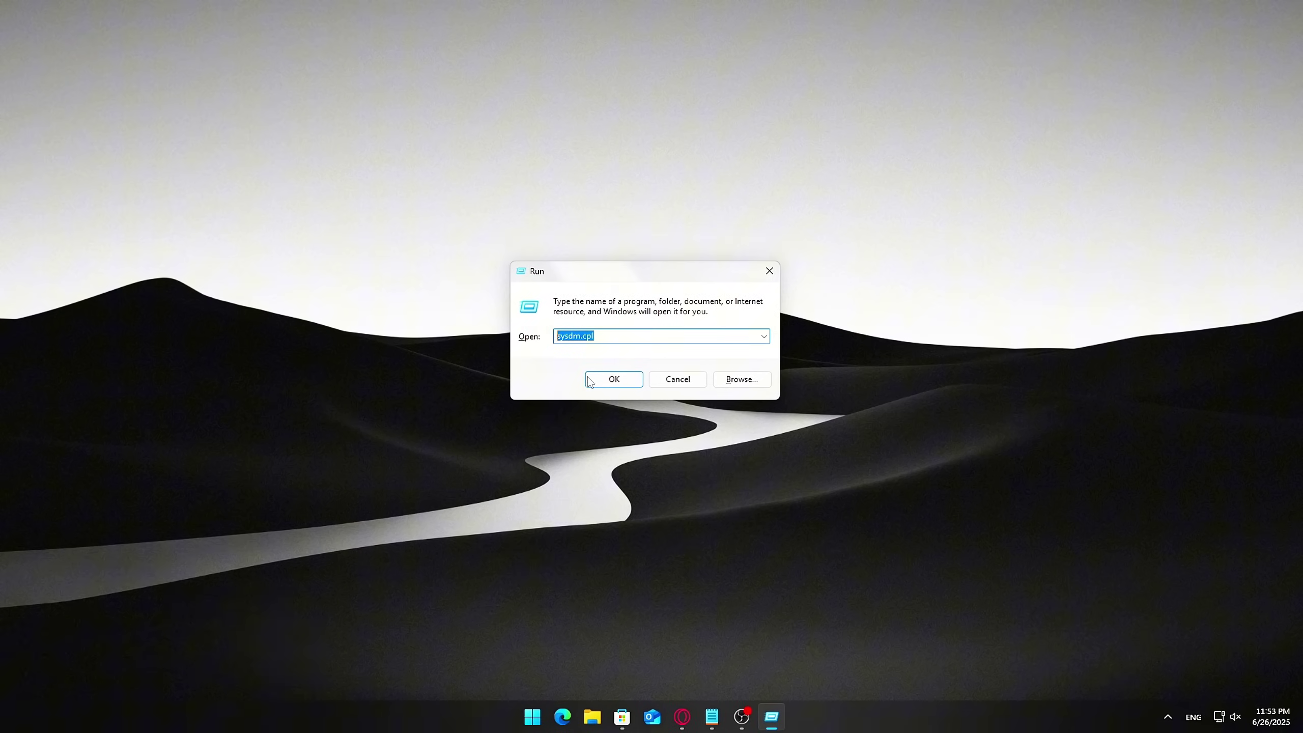
click(597, 380)
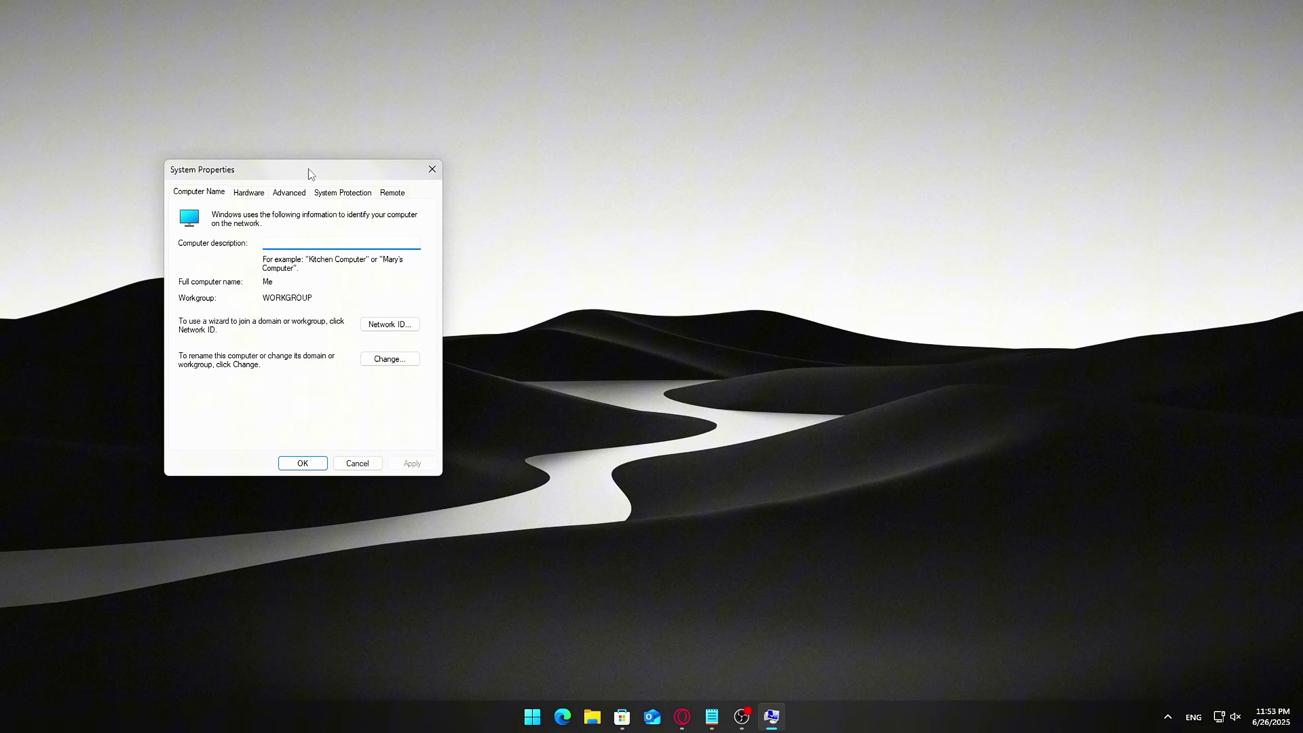
drag(311, 173, 703, 248)
click(688, 267)
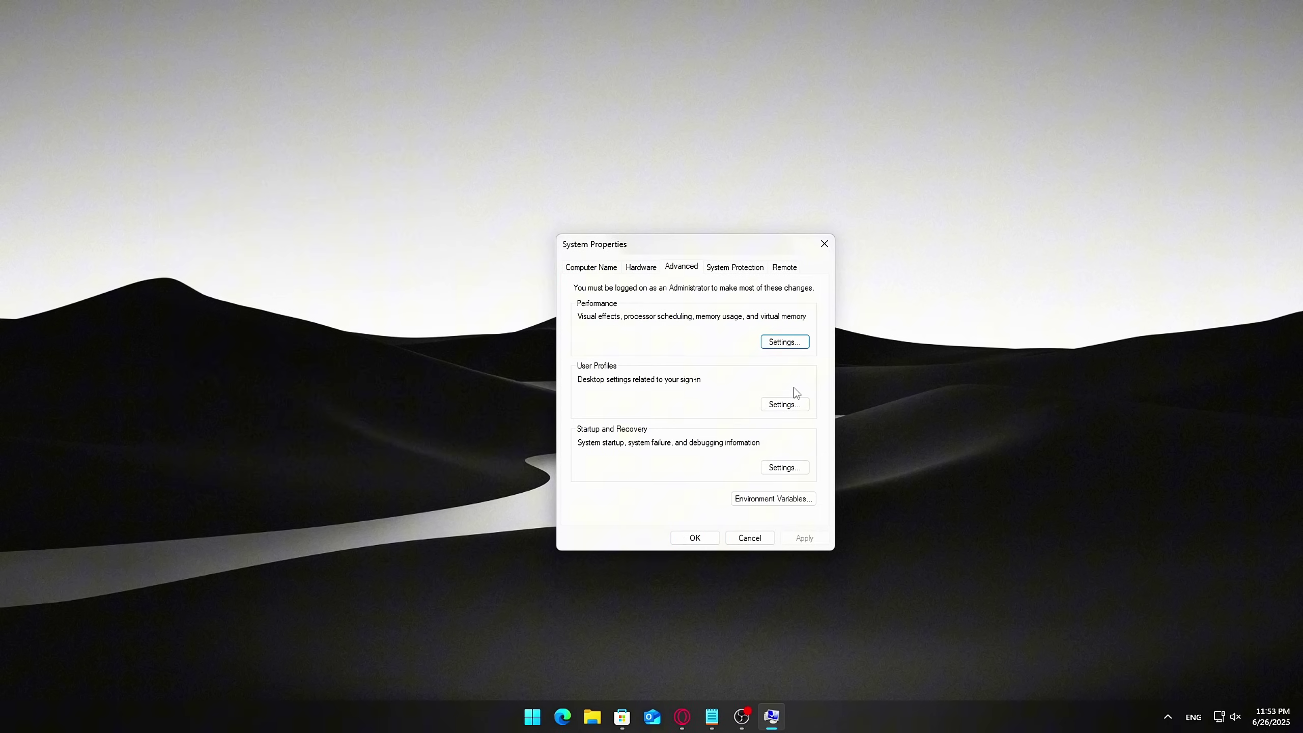
click(782, 343)
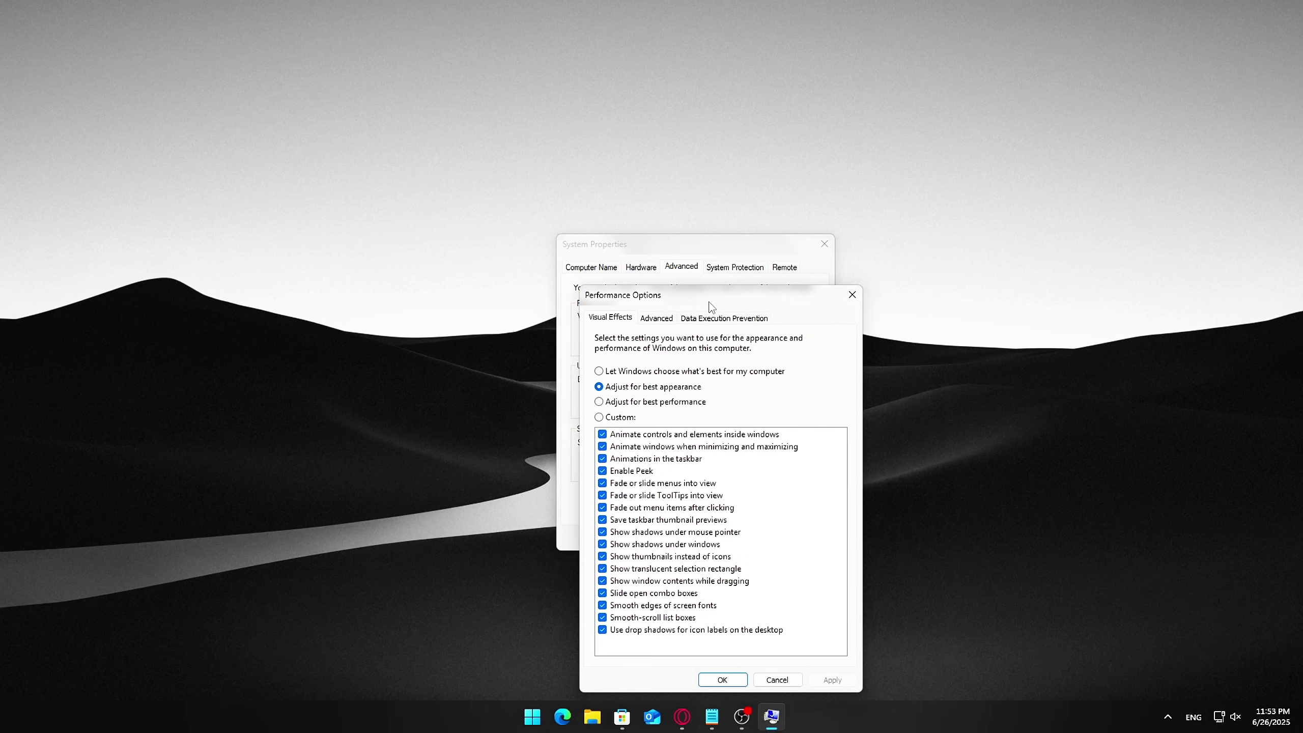
drag(710, 306, 669, 222)
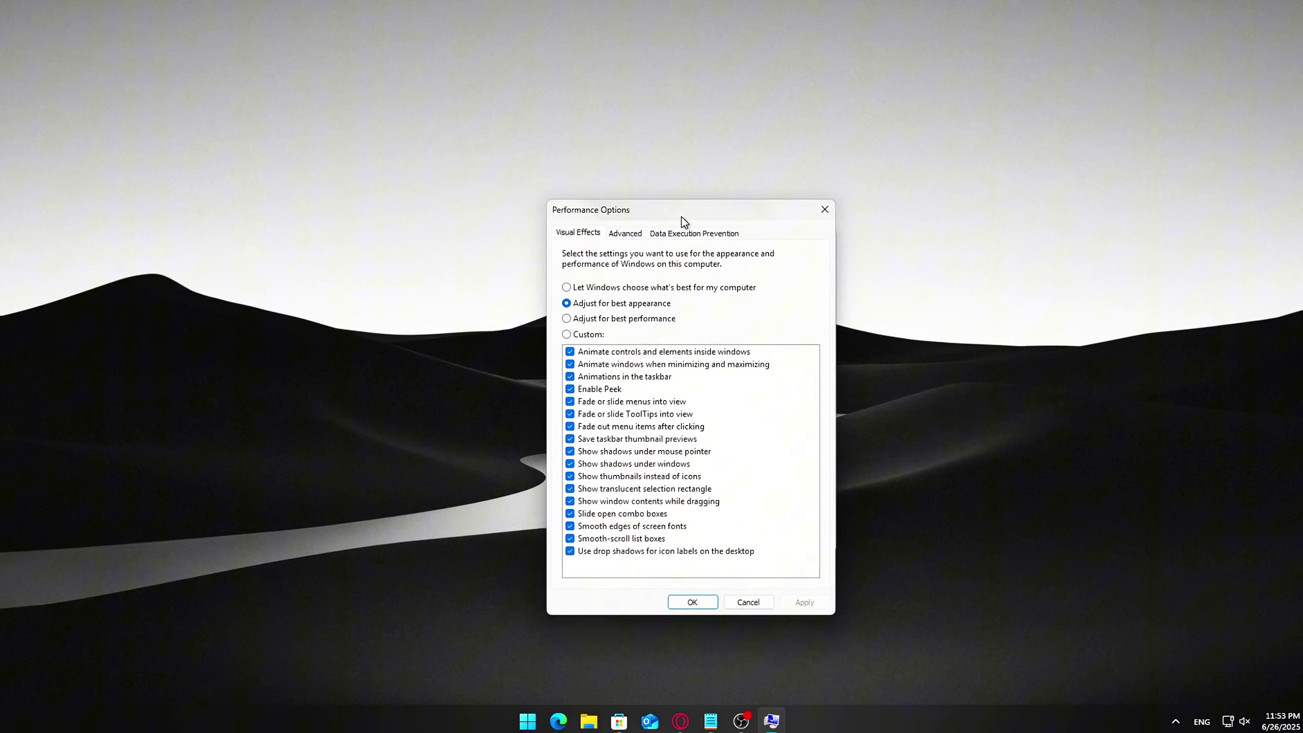
Adjust for best performance, re-enabling thumbnails, taskbar thumbnail previews and window contents while dragging.
click(630, 318)
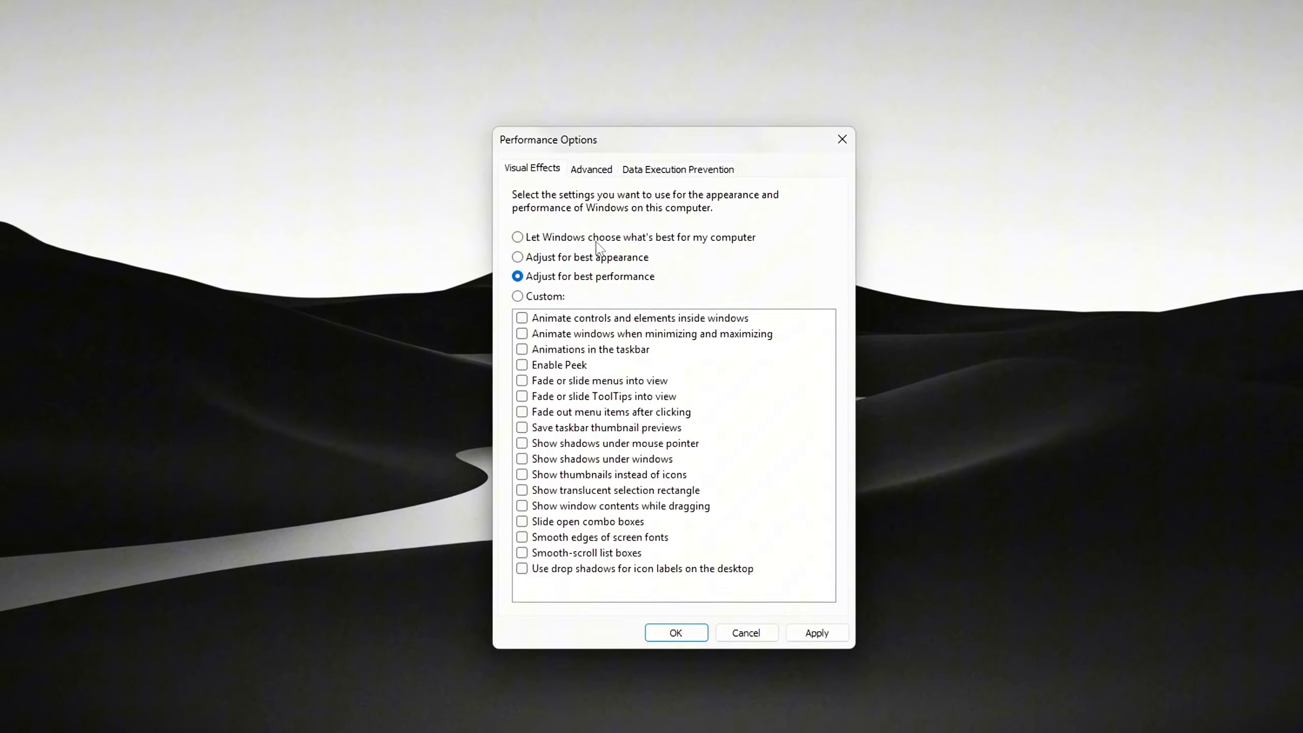
click(596, 240)
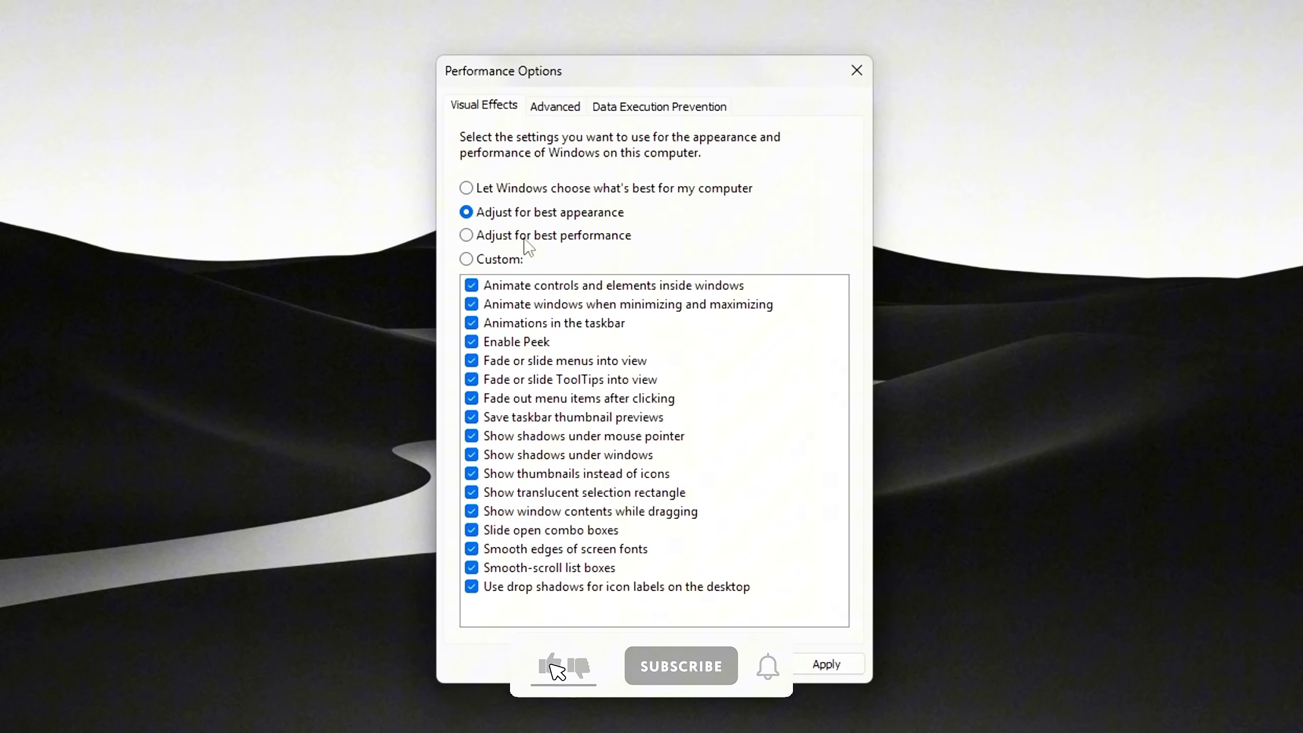
click(524, 237)
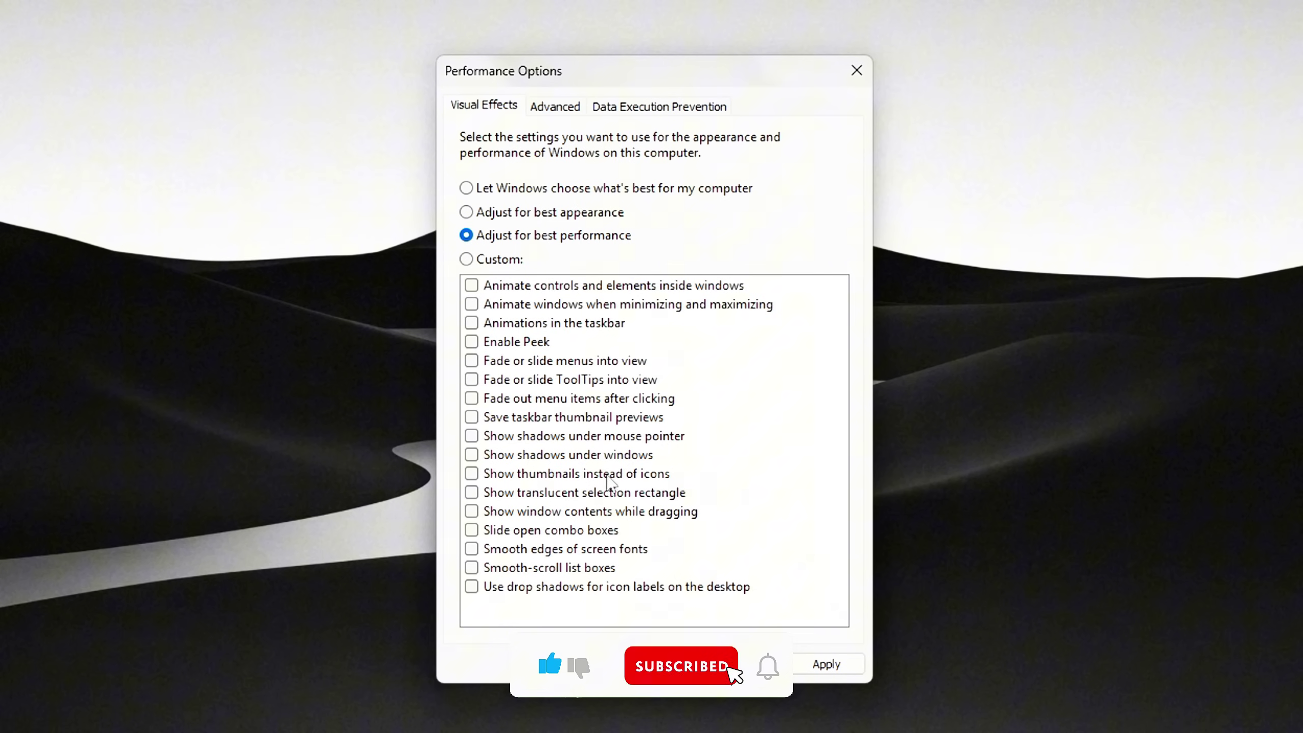
click(548, 476)
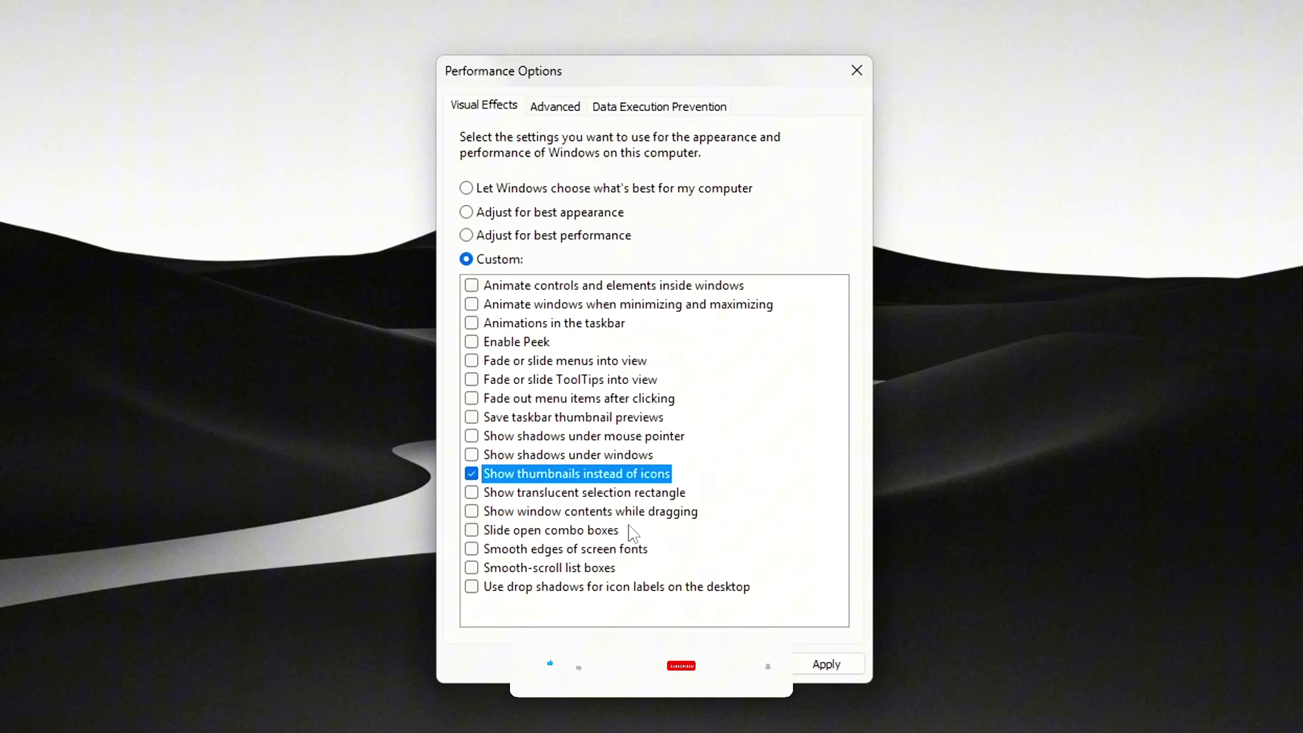
click(545, 419)
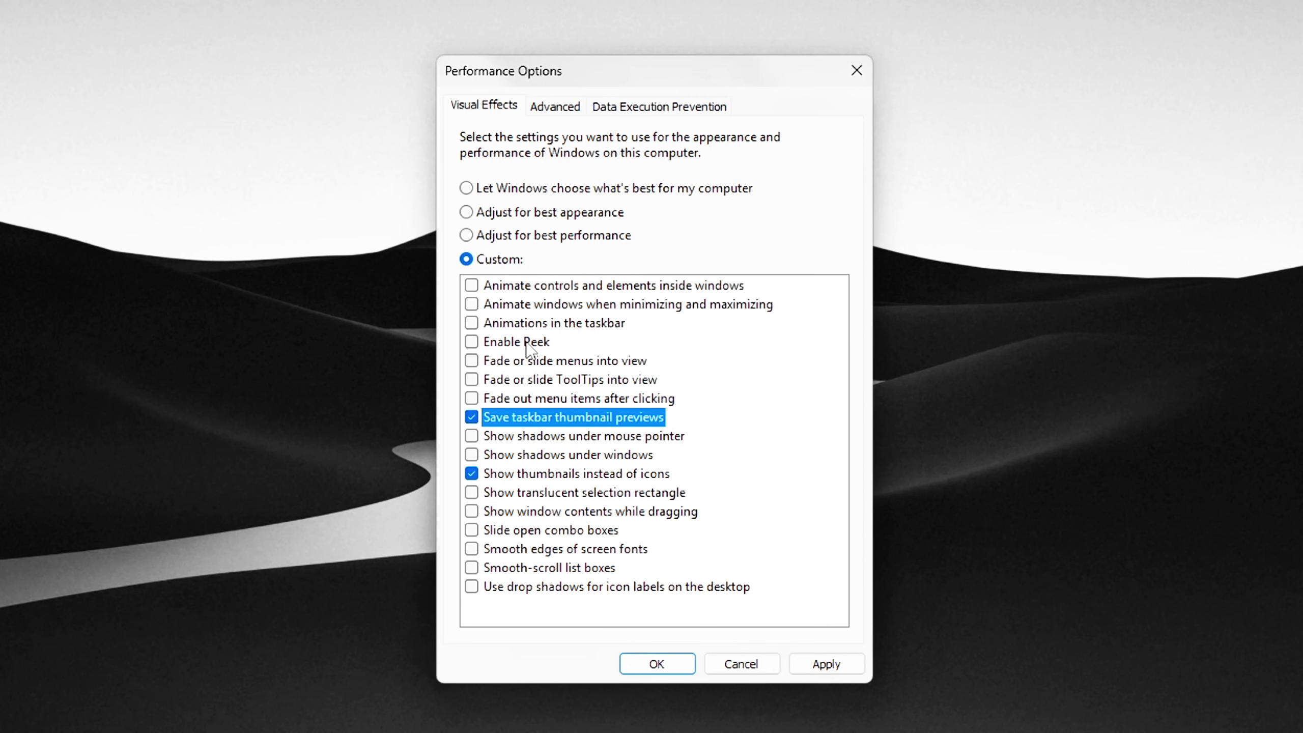
click(563, 514)
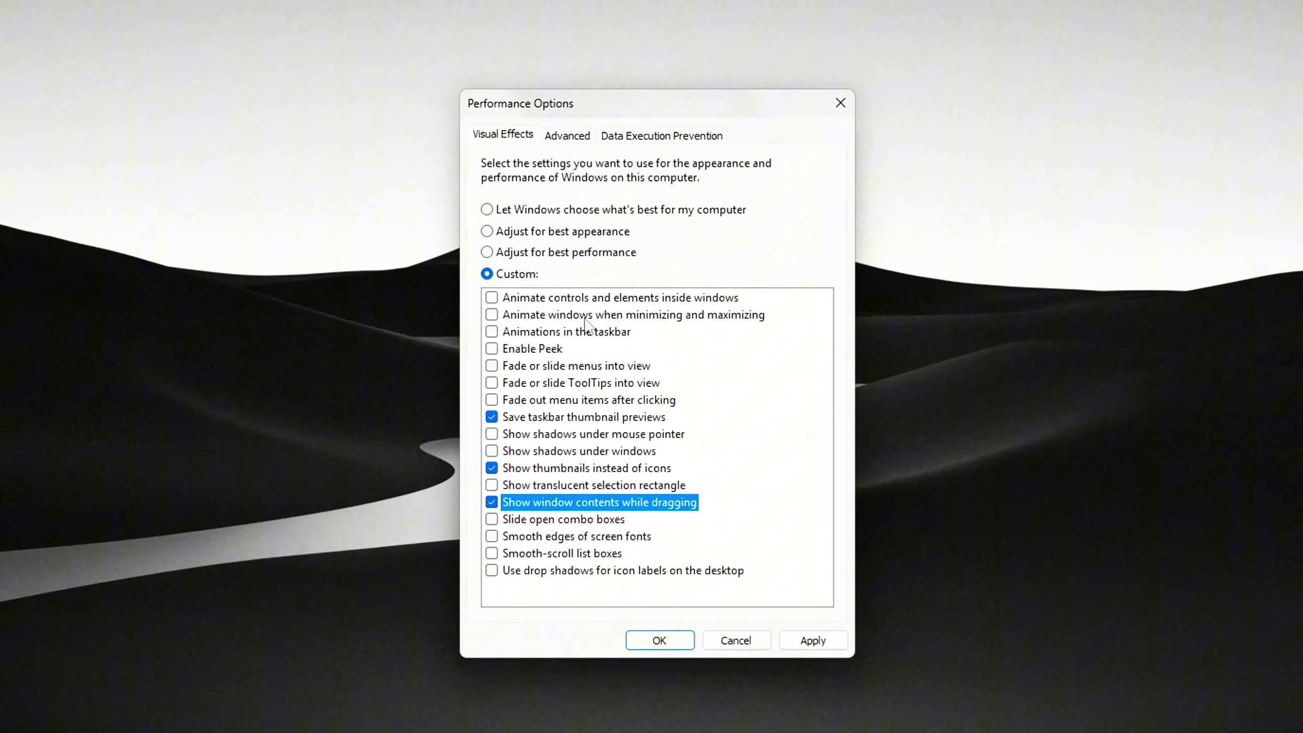
Leave minimize/maximize animation and fading menus off, then apply and confirm the visual effects.
click(572, 313)
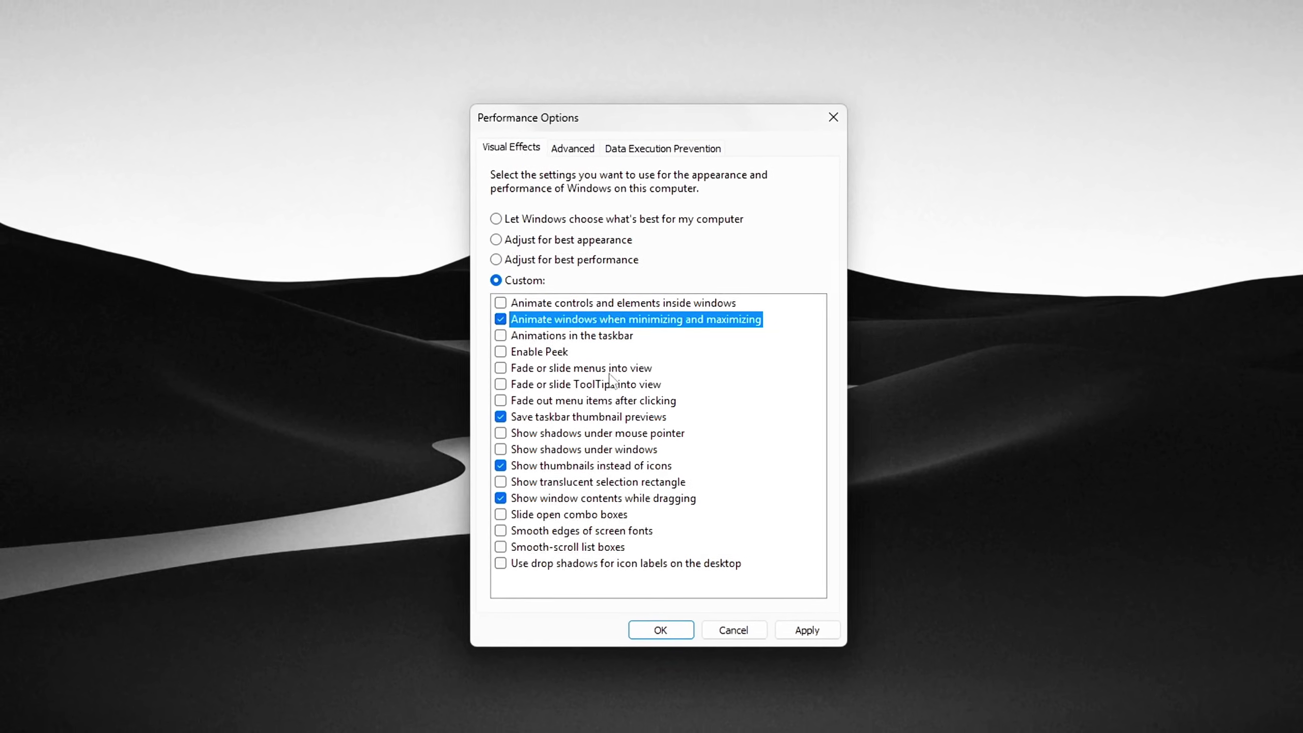
click(594, 320)
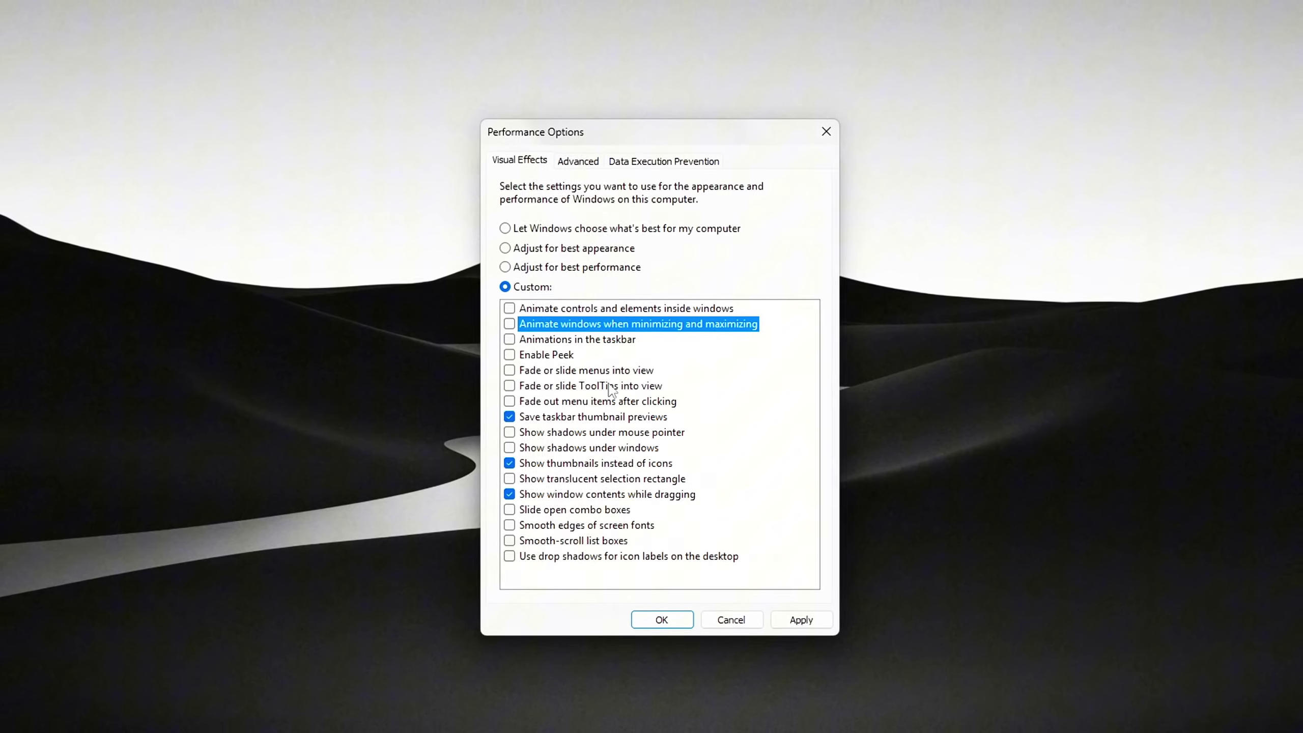
click(618, 371)
click(607, 375)
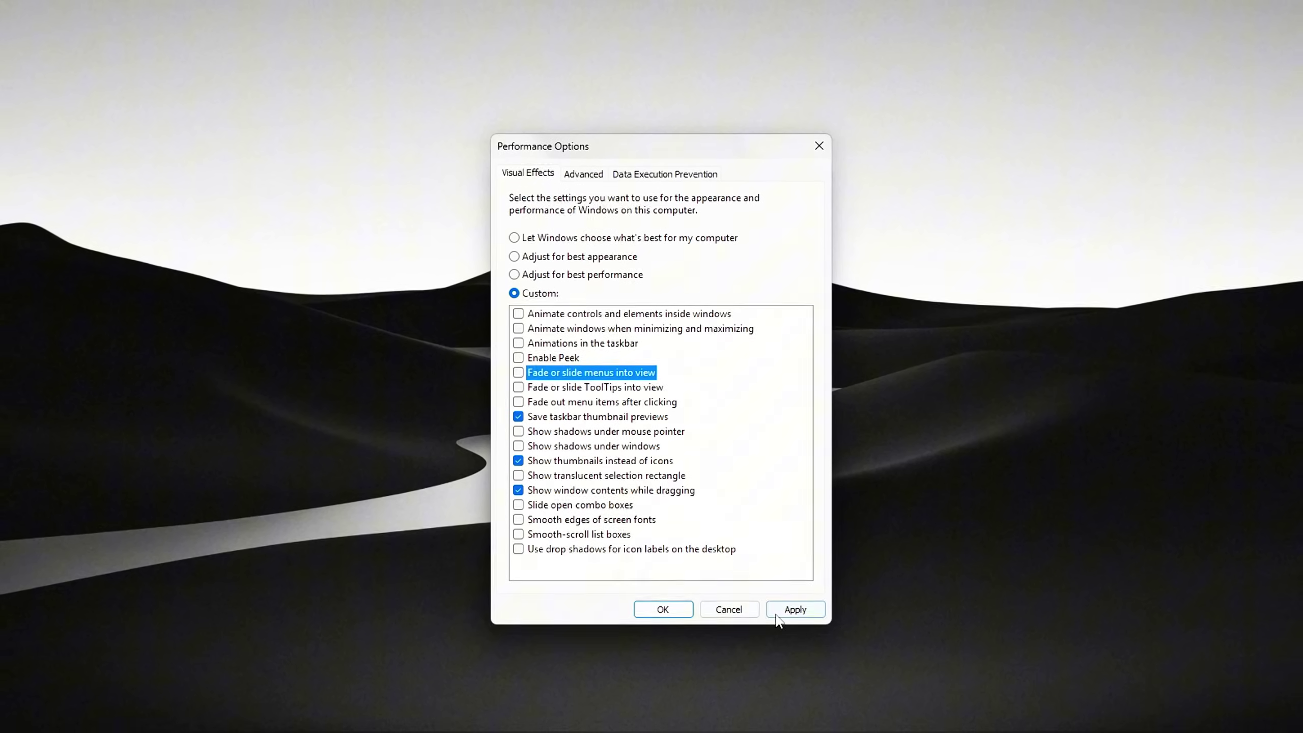
click(799, 617)
click(675, 609)
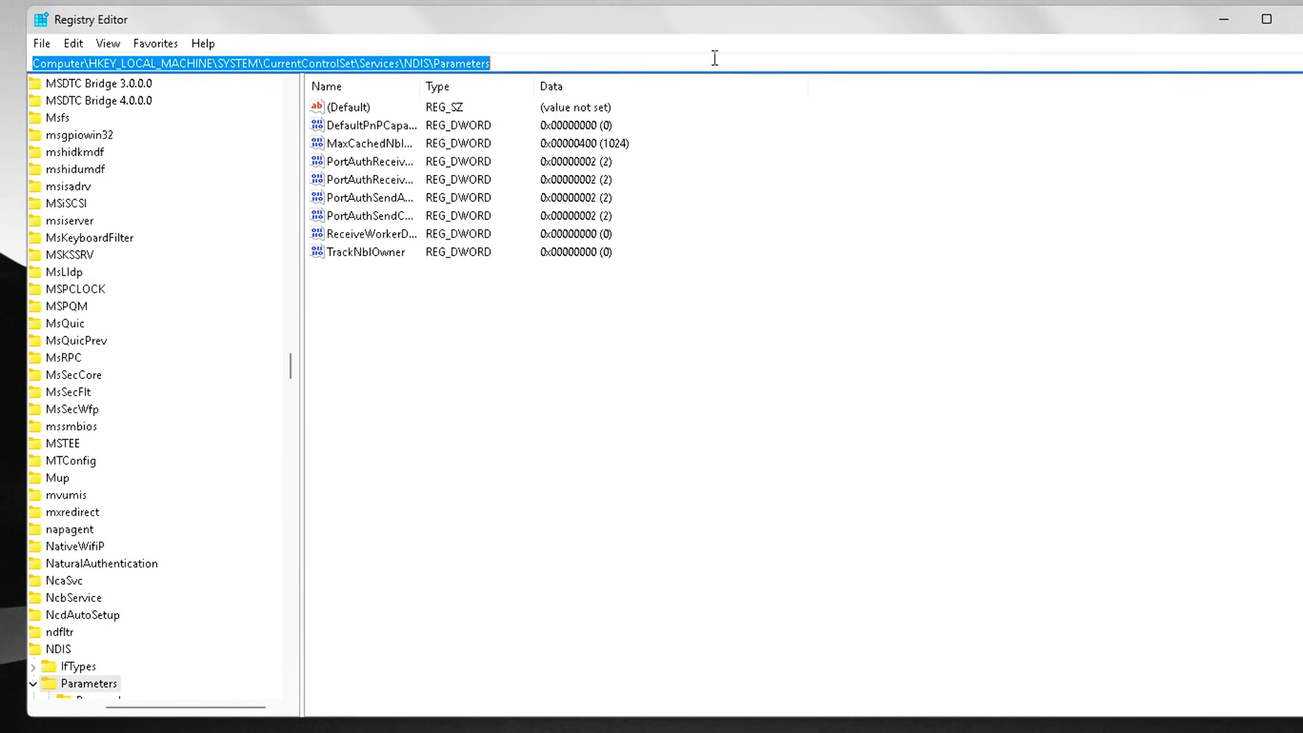
Go to the Session Manager\Memory Management key in Registry Editor.
click(713, 58)
key(ctrl+a)
key(BackSpace)
text(HKEY_LOCAL_MACHINE\SYSTEM\CurrentControlSet\Control\Session Manager\Memory Management)
key(Return)
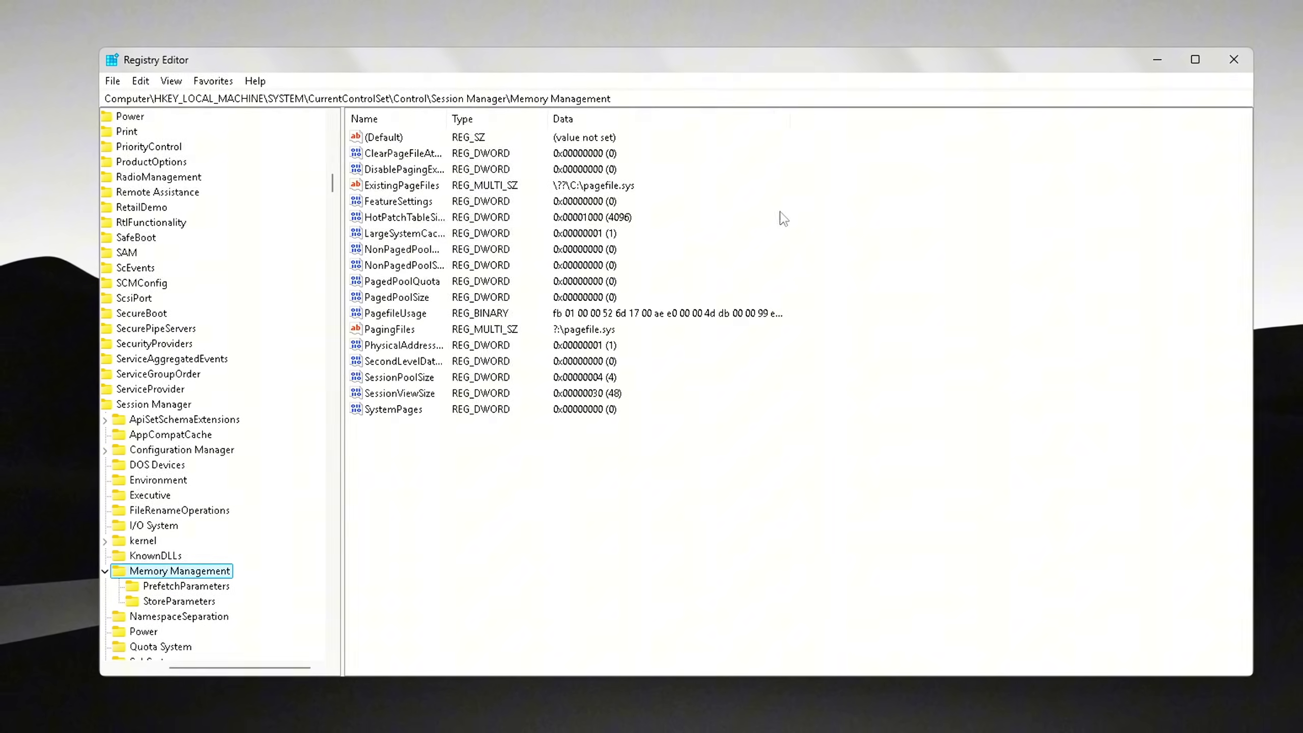
Set ClearPageFileAtShutdown's value data to 1.
click(400, 150)
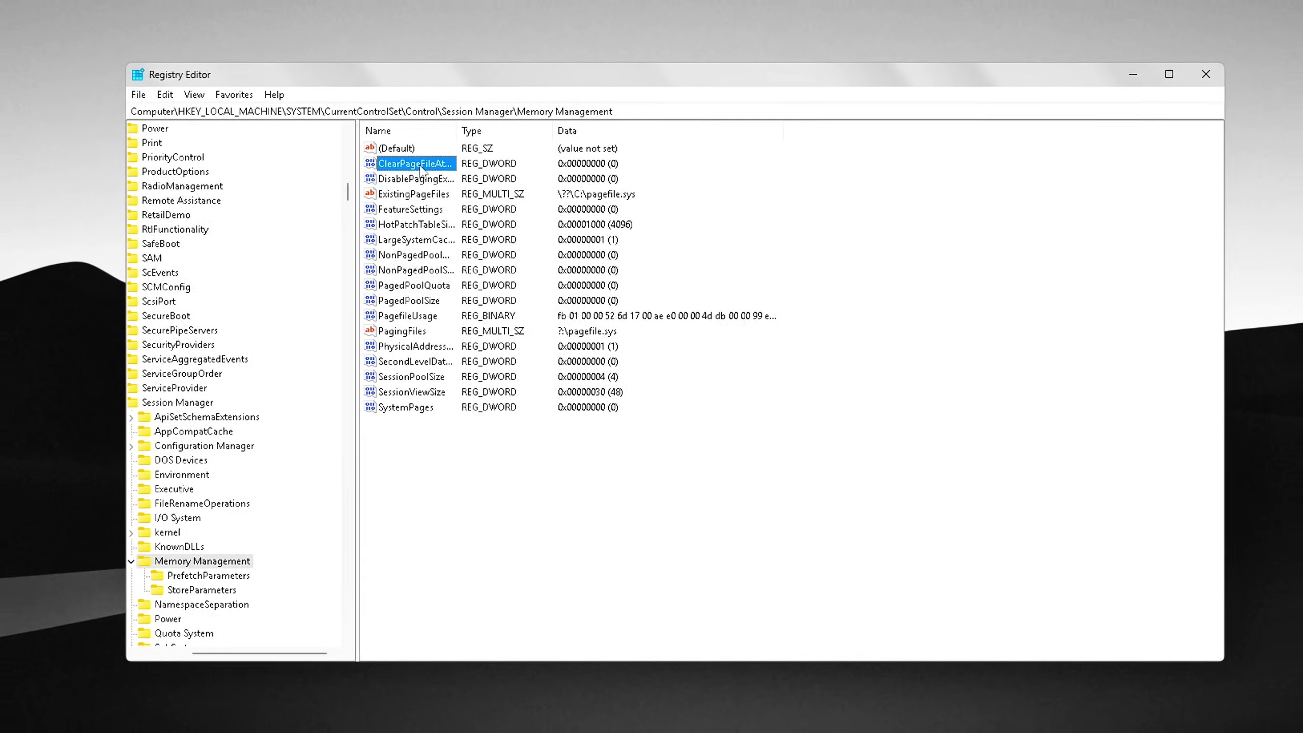
double_click(410, 161)
drag(336, 140, 743, 285)
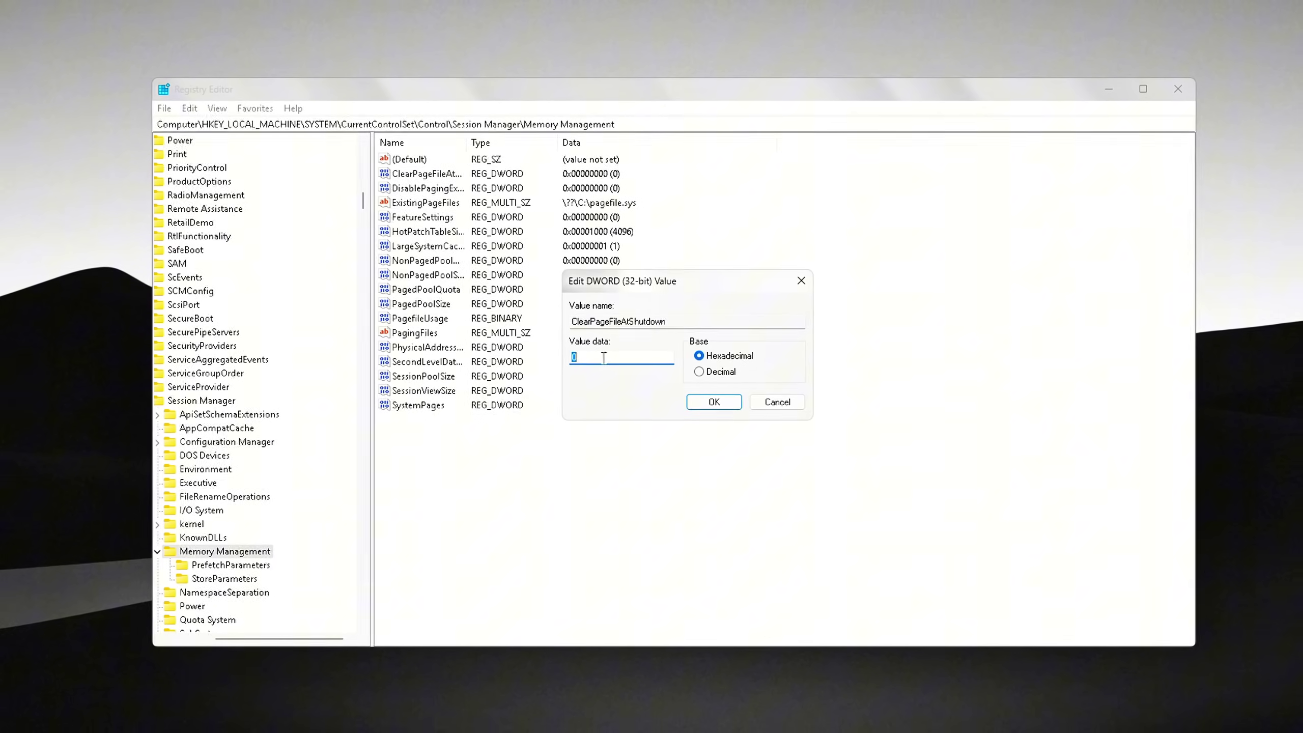
text(1)
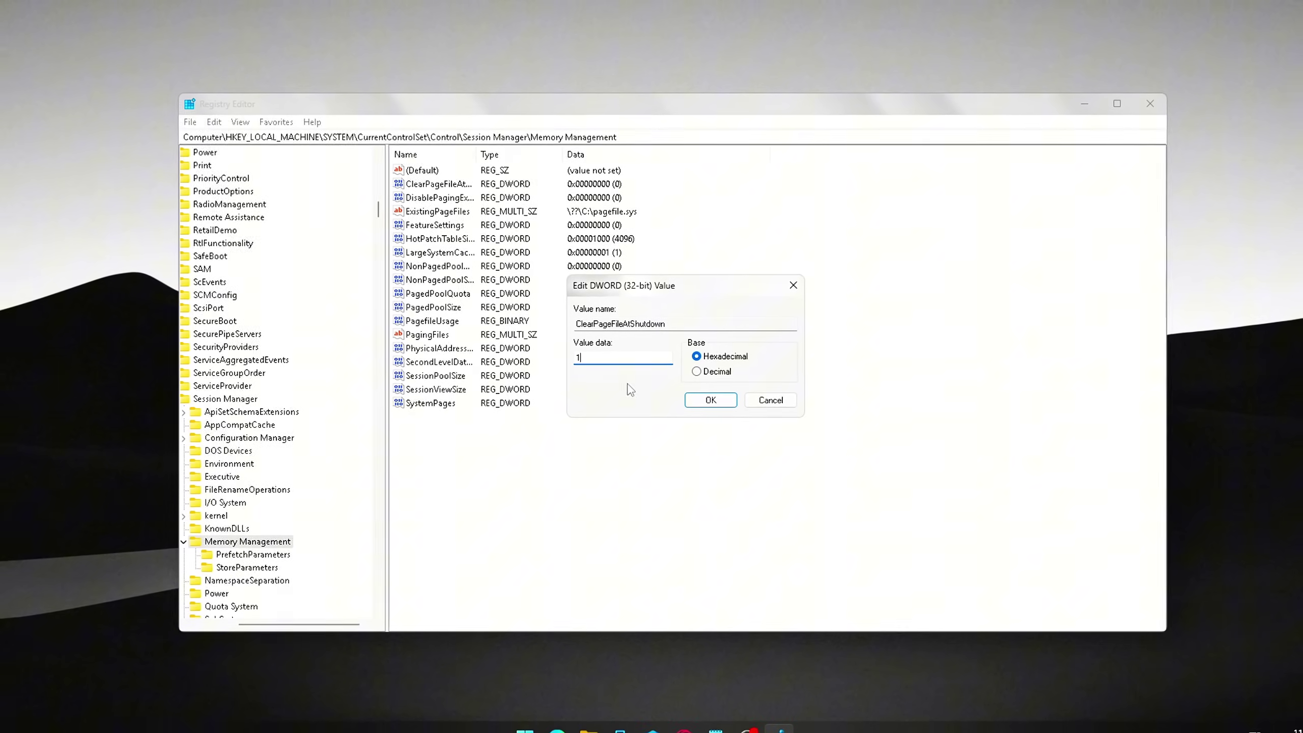
click(711, 400)
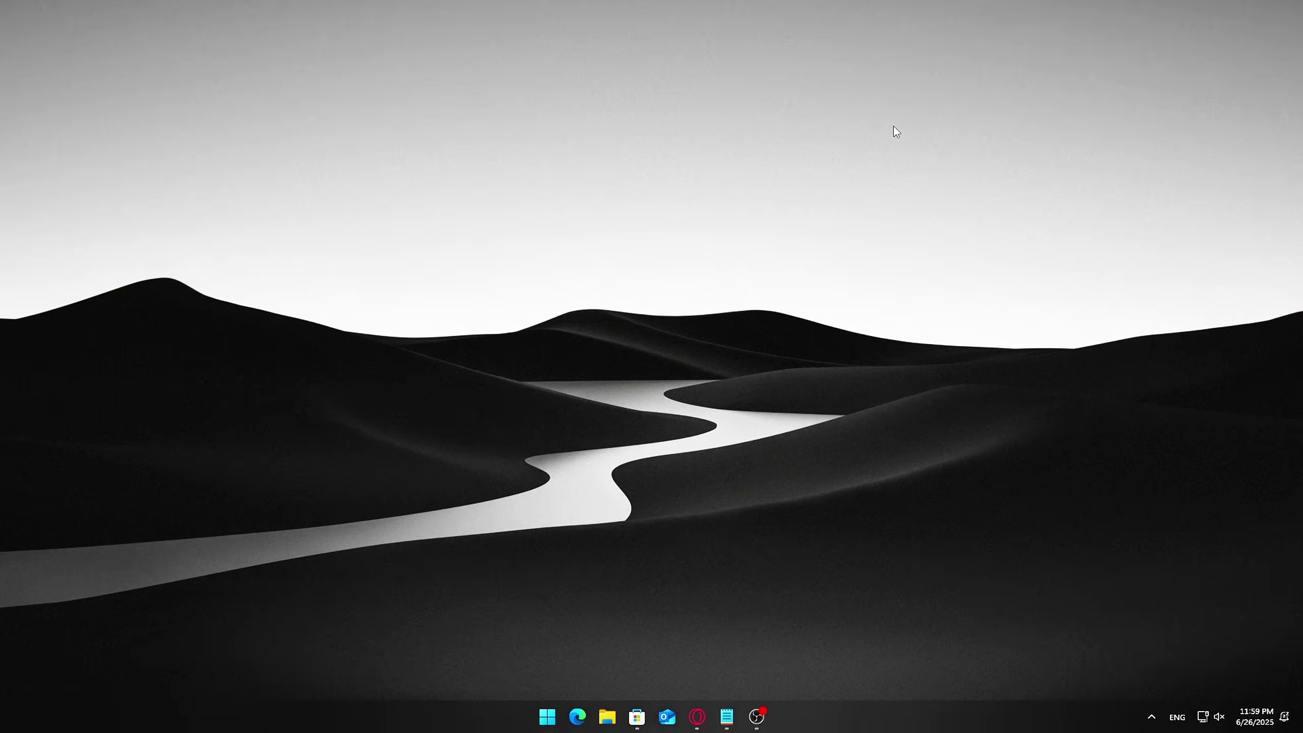
Reopen Registry Editor at the Memory Management key.
key(super+r)
drag(186, 560, 714, 218)
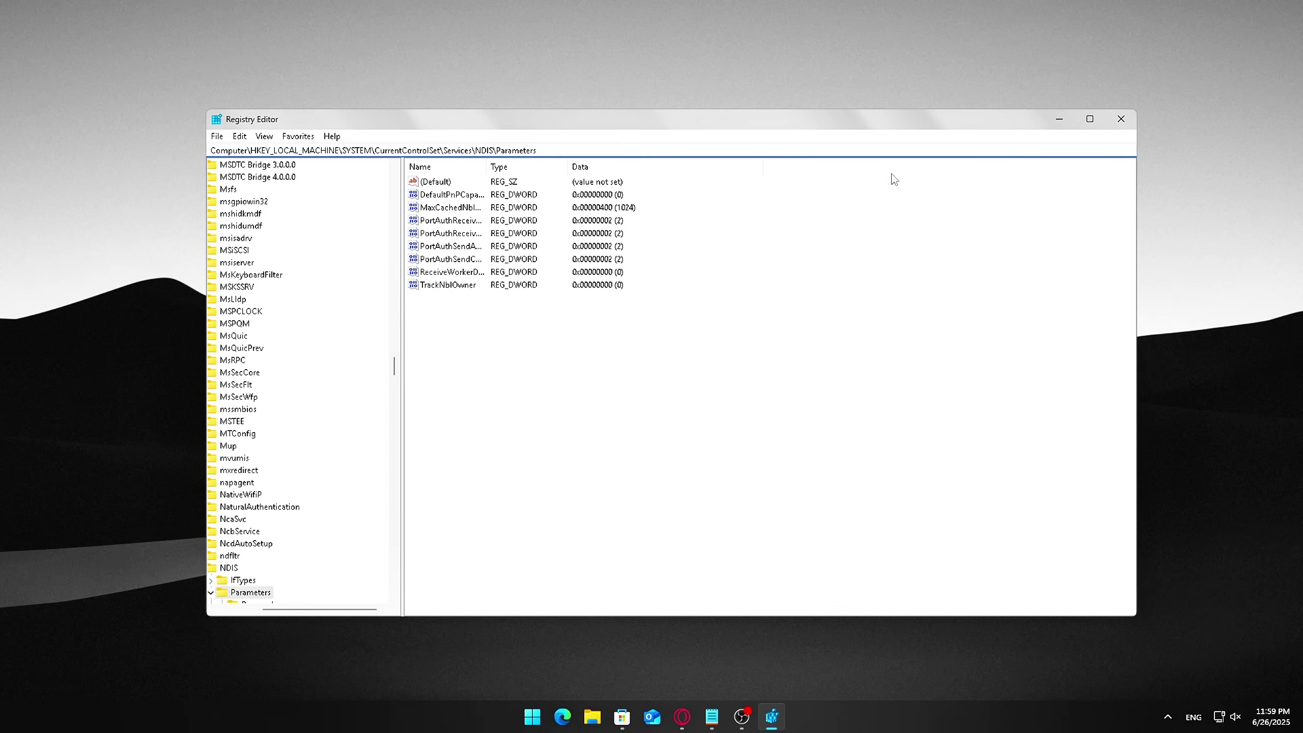
key(ctrl+a)
key(BackSpace)
text(Computer\HKEY_LOCAL_MACHINE\SYSTEM\CurrentControlSet\Control\Session Manager\Memory Management)
key(Return)
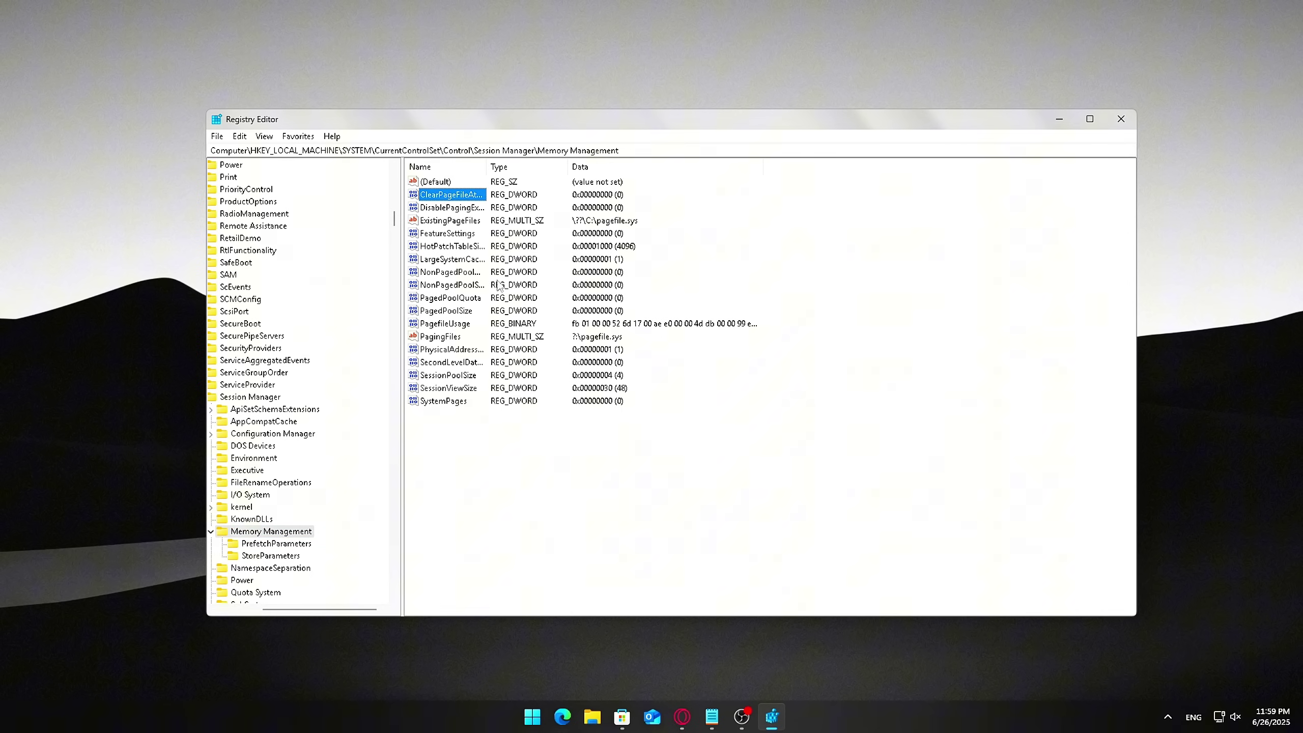
Confirm ClearPageFileAtShutdown is saved with value 1.
double_click(456, 195)
drag(386, 185, 714, 297)
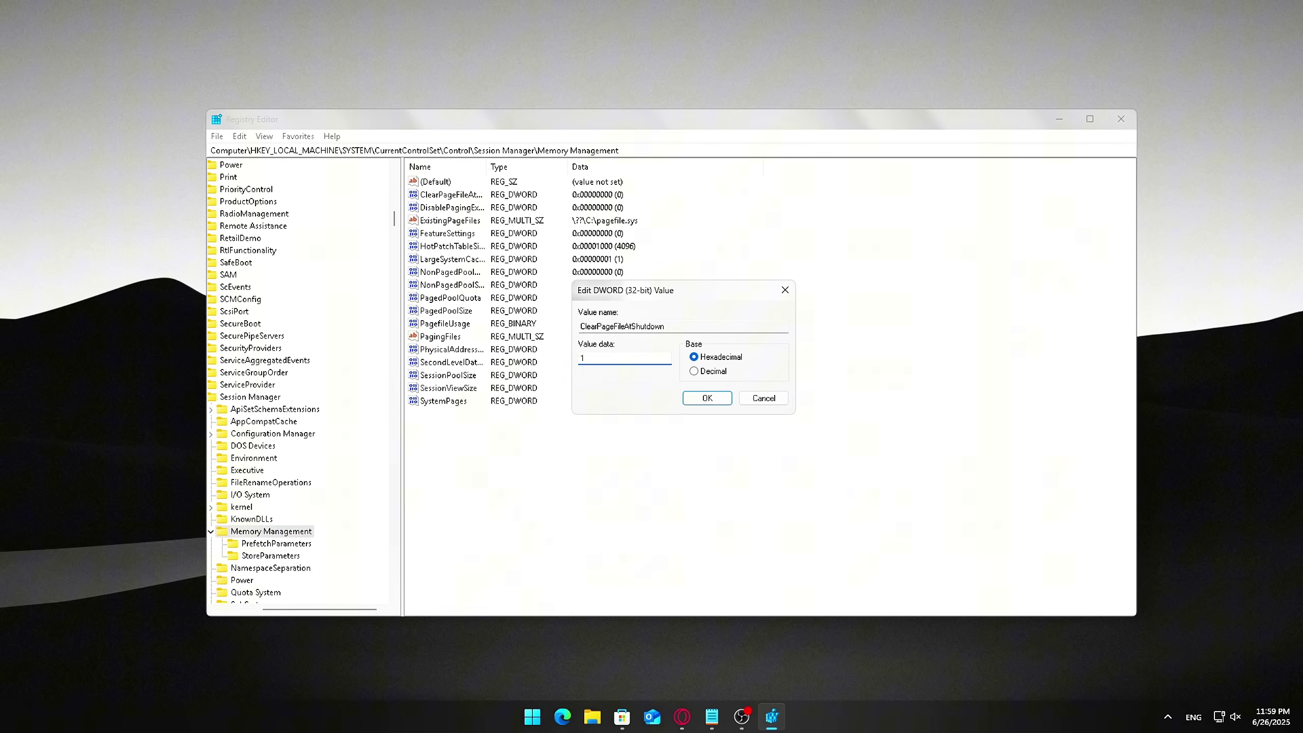
click(699, 402)
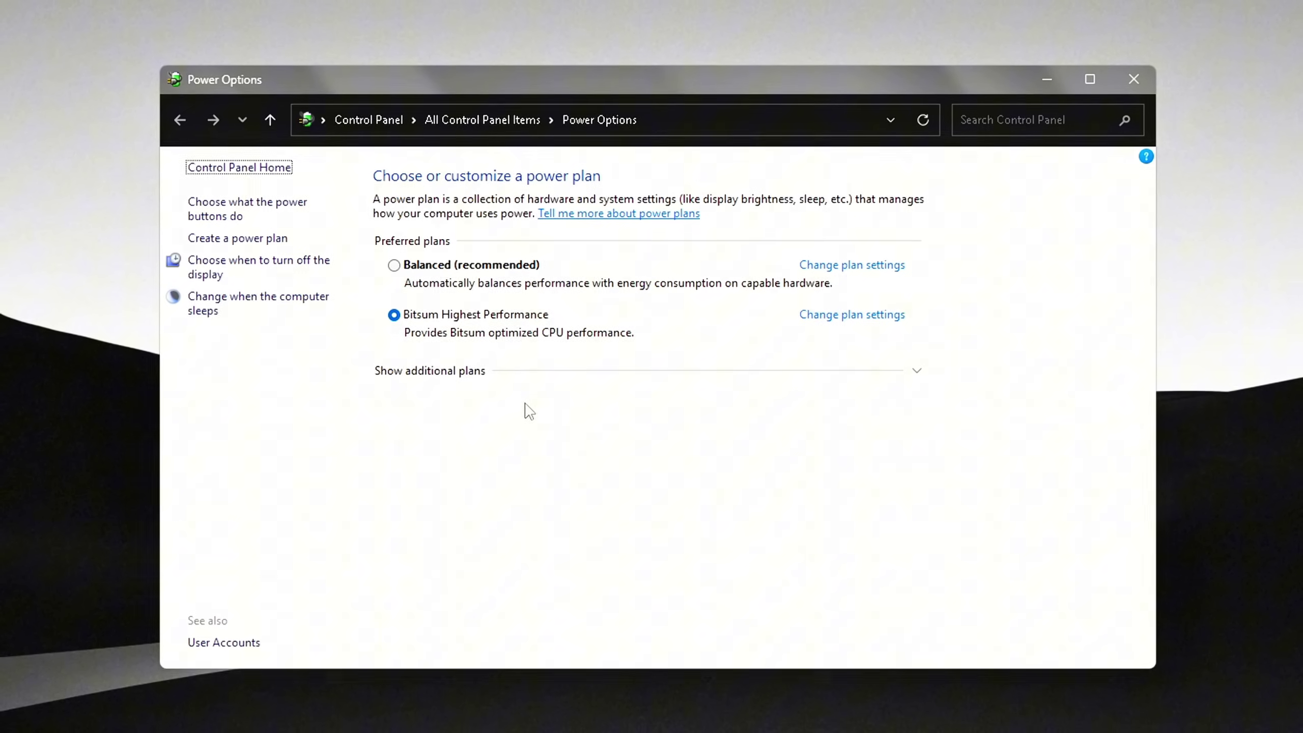
Reveal the additional power plans and activate the first Ultimate Performance plan.
click(448, 363)
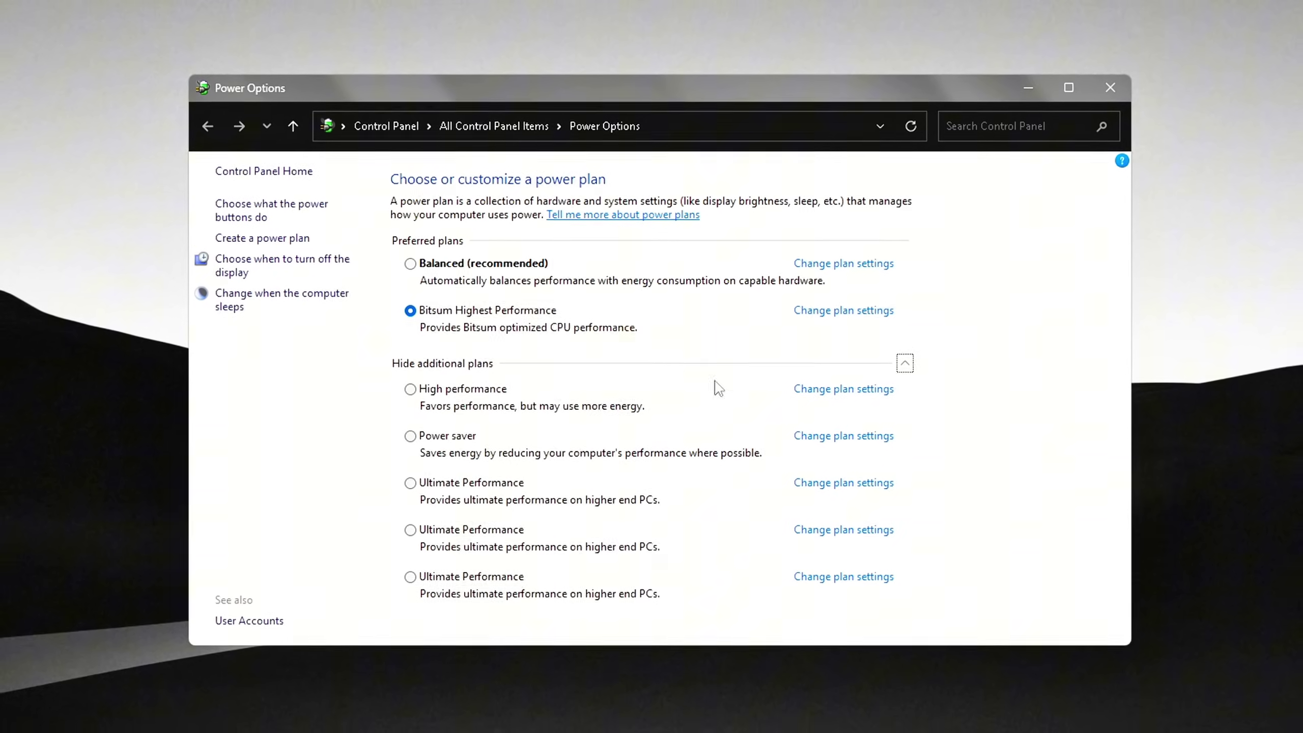
click(496, 564)
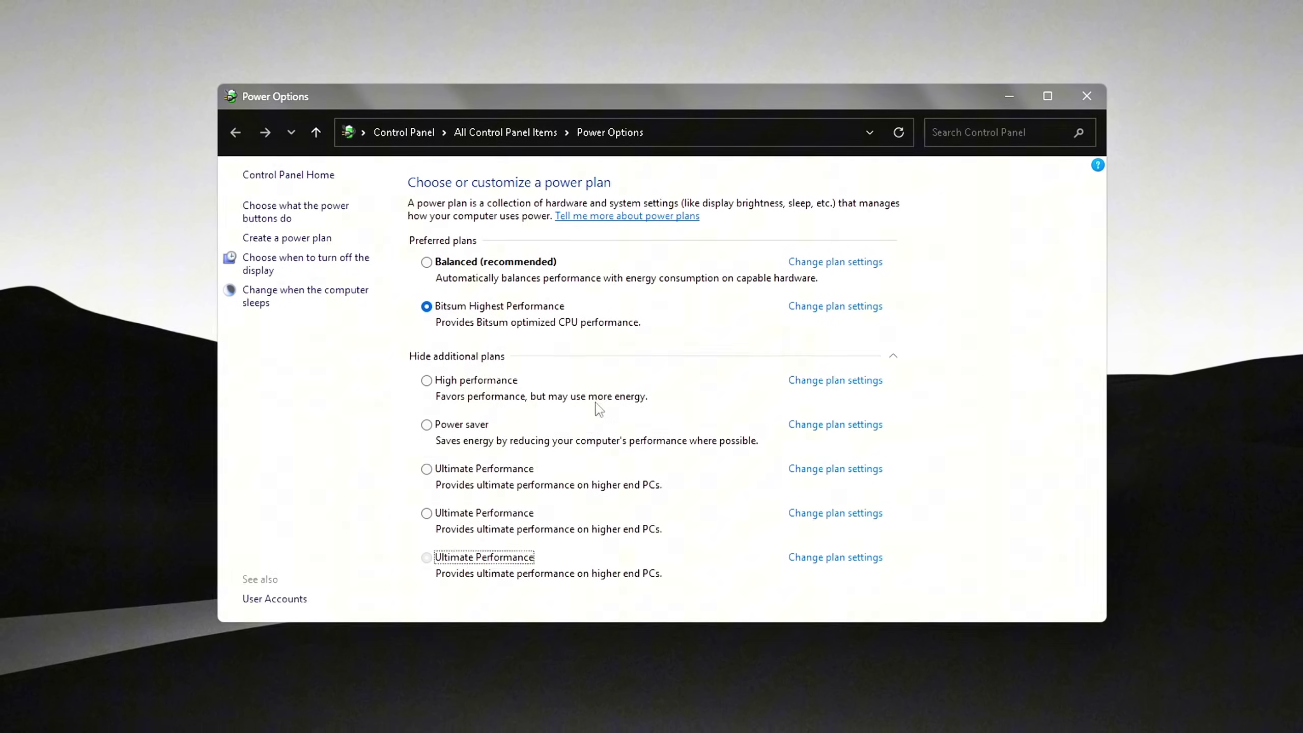
click(464, 419)
click(441, 376)
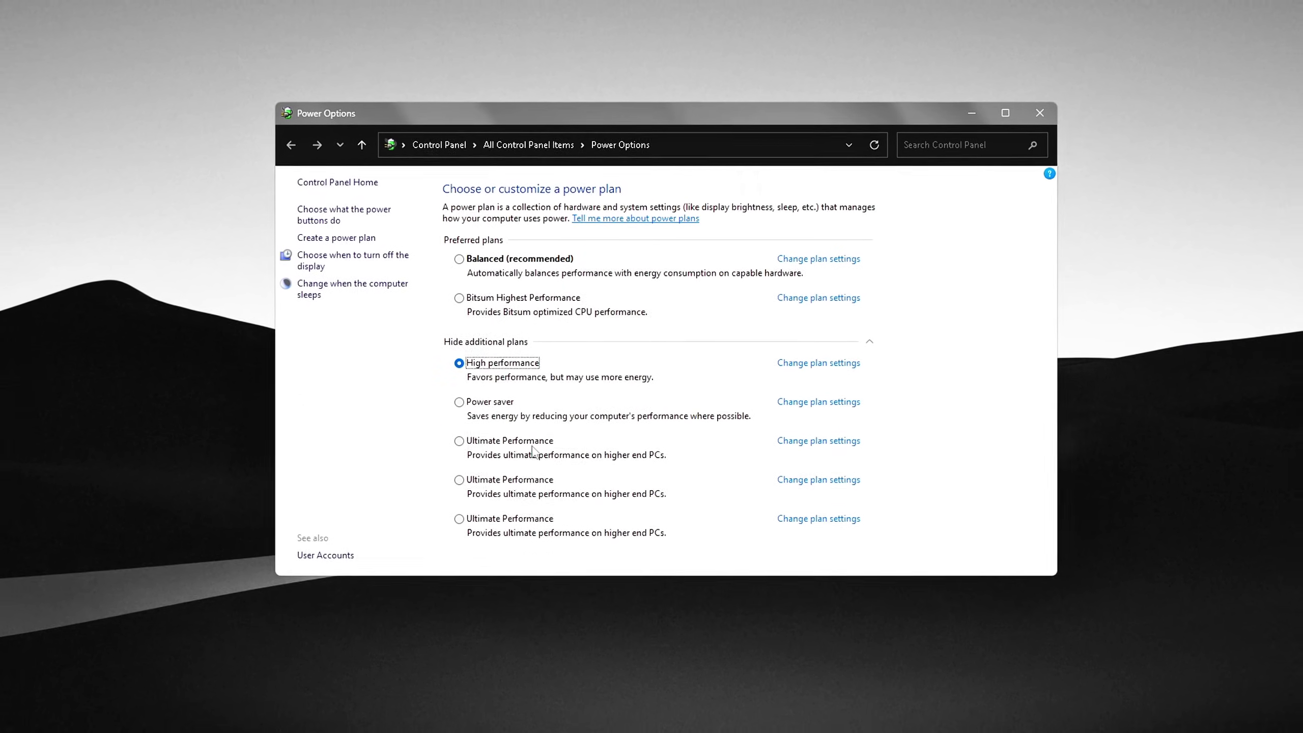
click(518, 441)
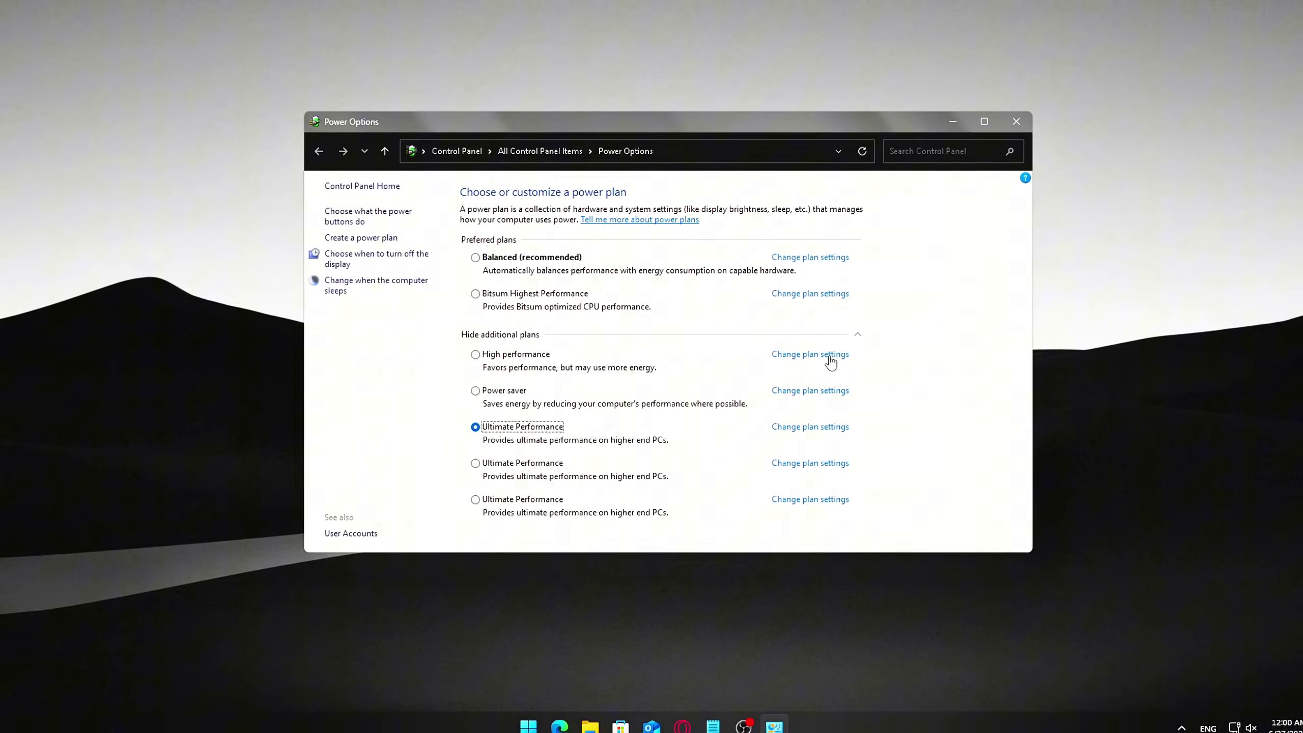
click(1079, 314)
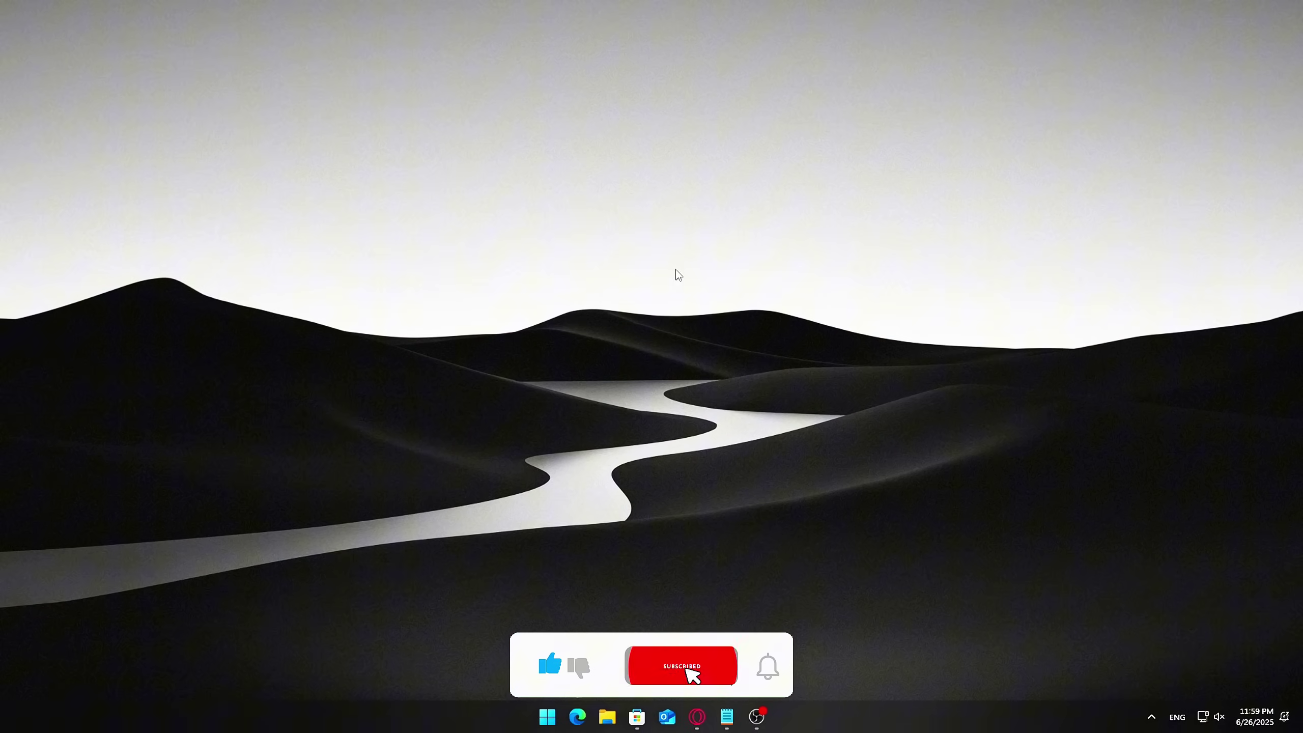
Run powercfg.cpl from the Run box.
key(super+r)
drag(185, 557, 751, 184)
text(powercfg.cpl)
key(Return)
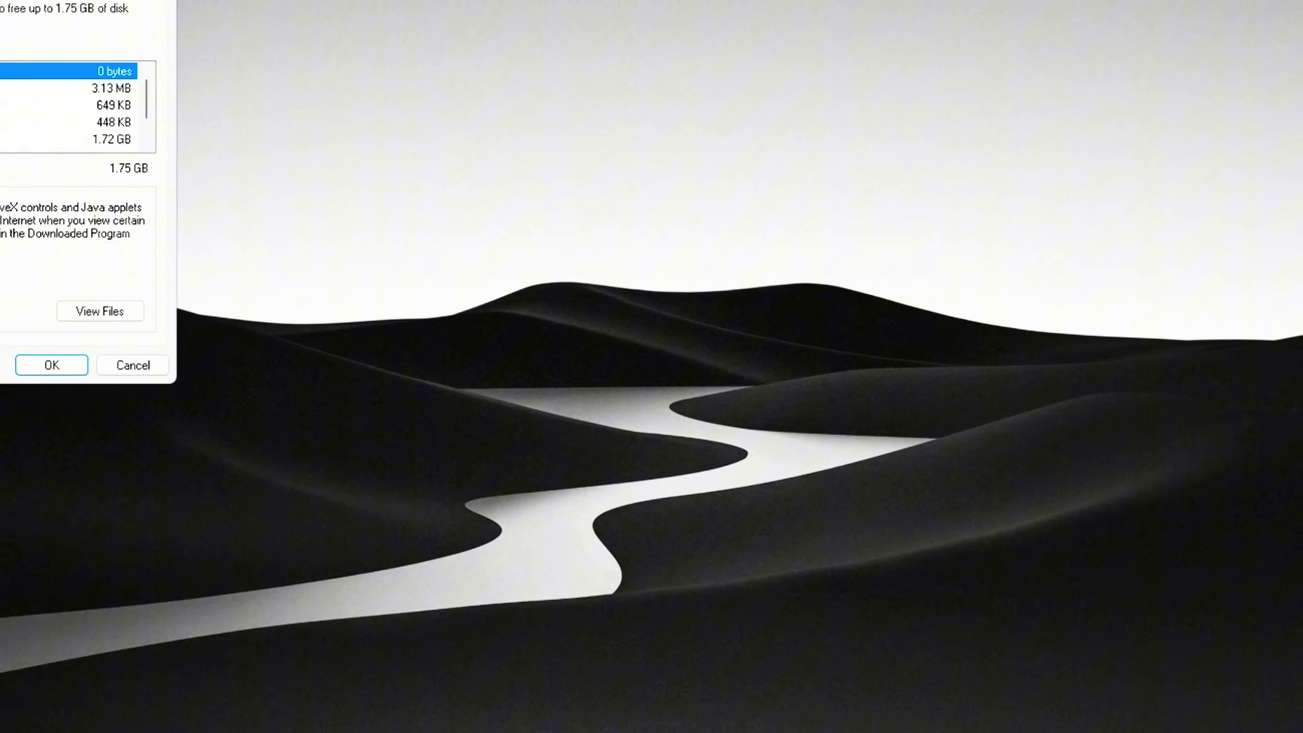
Request a system-file cleanup scan of drive C:.
scroll(803, 311, down, 2)
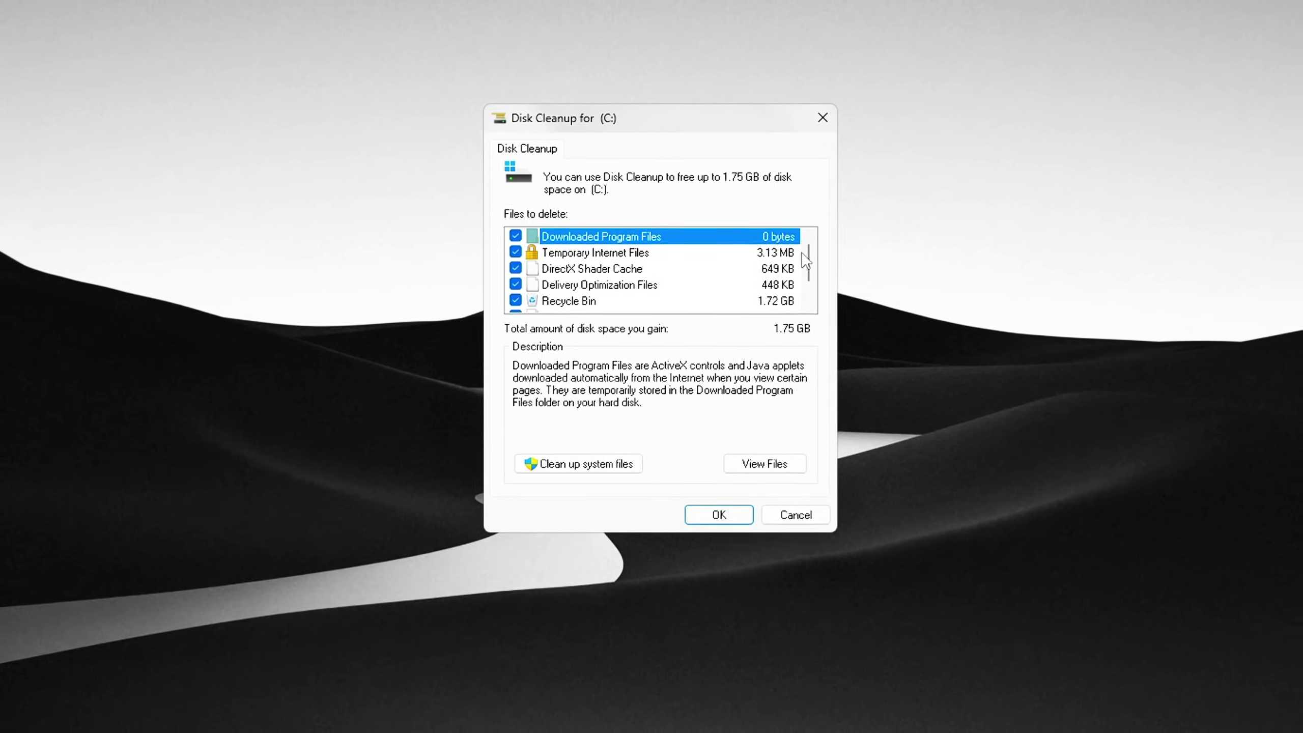
scroll(651, 272, up, 2)
click(590, 462)
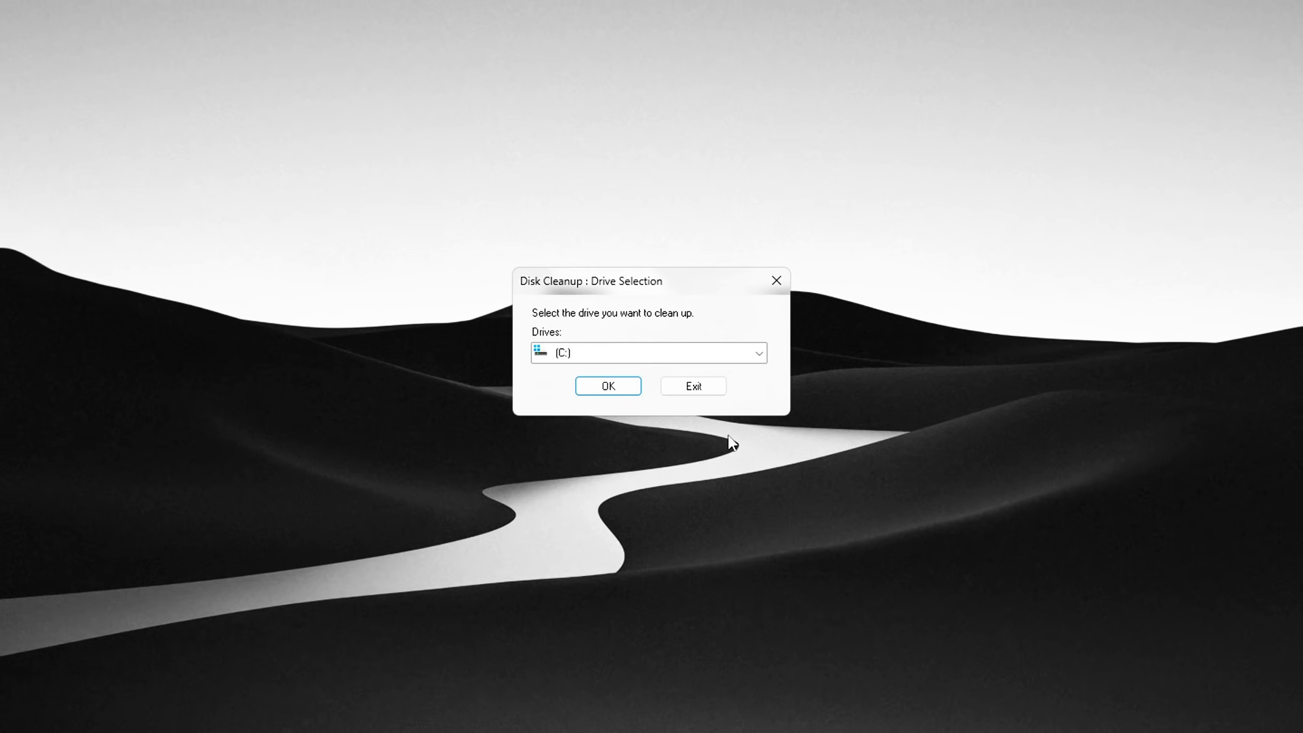
click(604, 384)
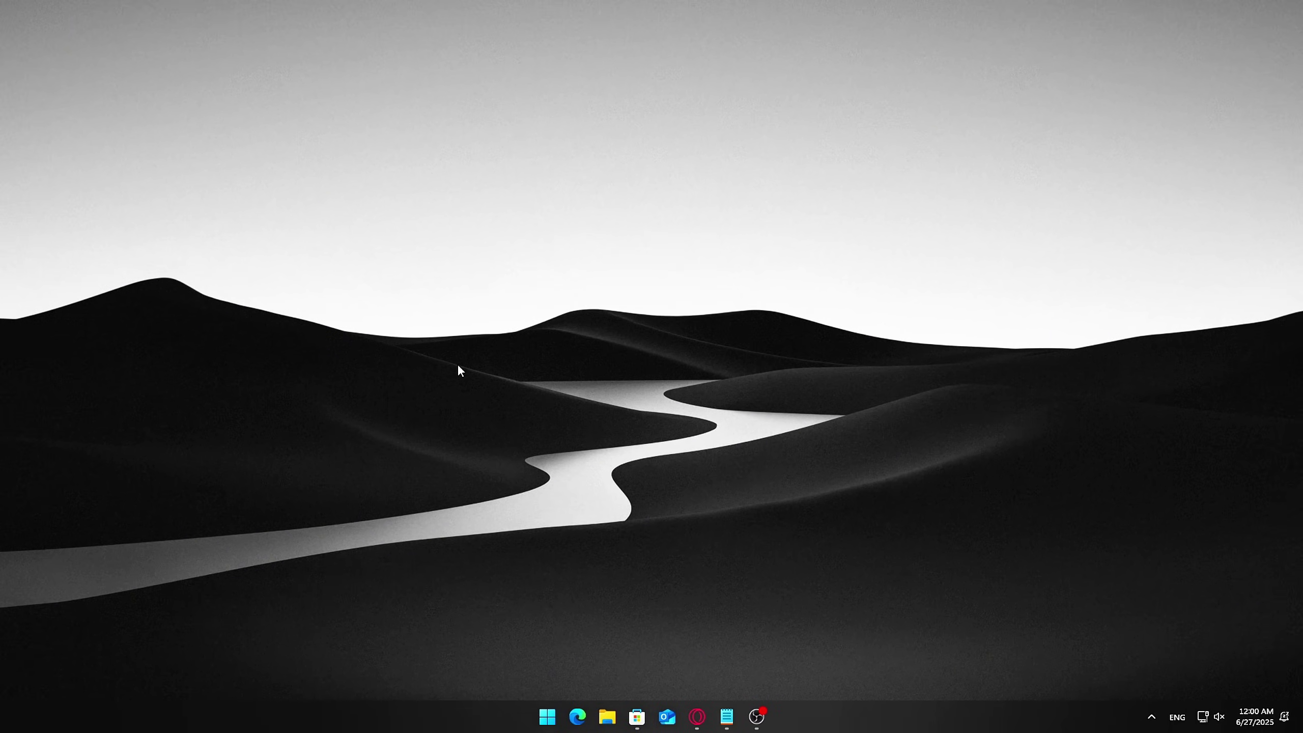
Relaunch Disk Cleanup from search and scan drive C: including system files.
key(super+s)
text(disk cleanup)
key(Return)
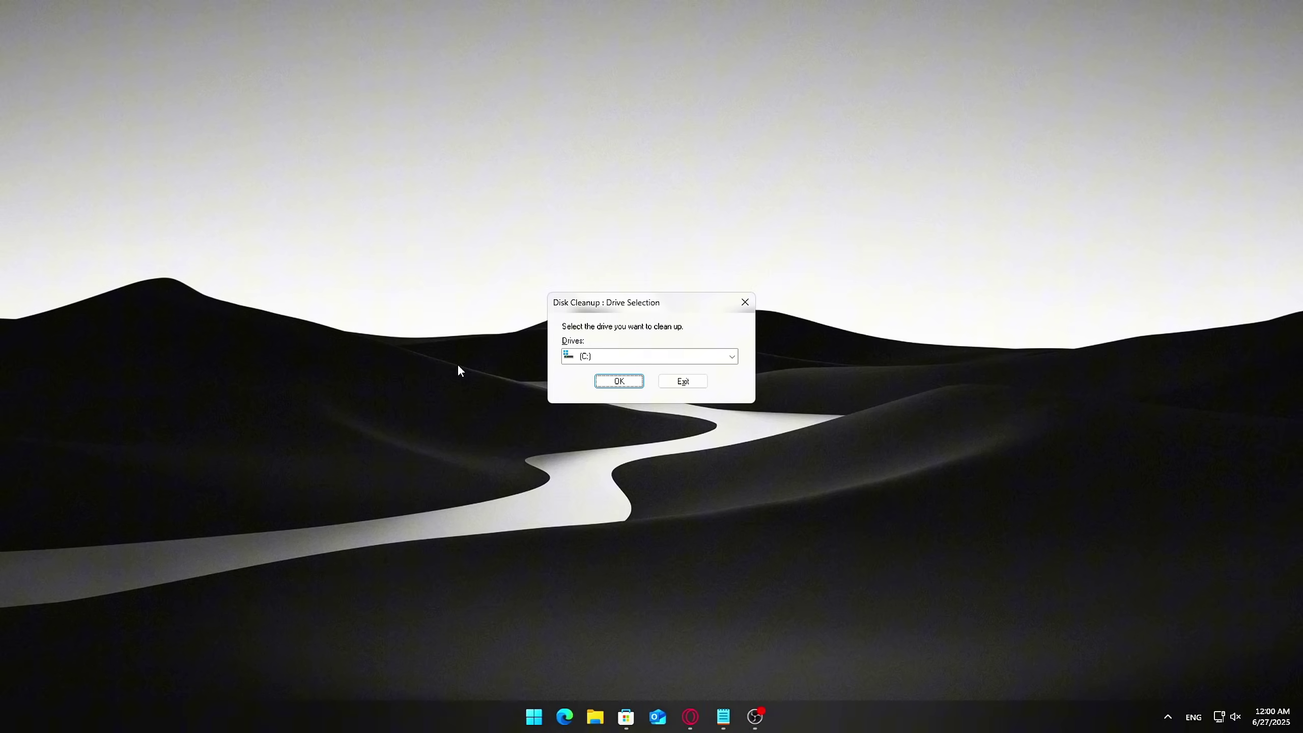
click(662, 357)
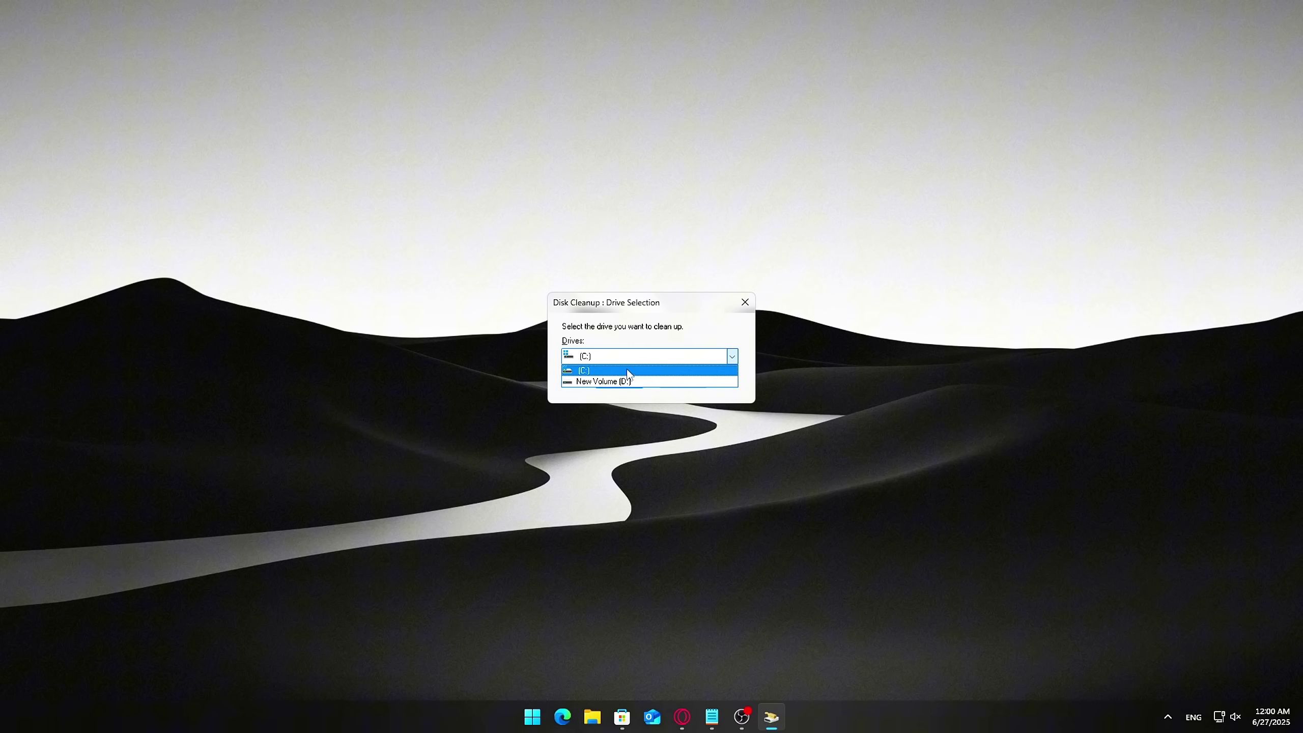
click(619, 381)
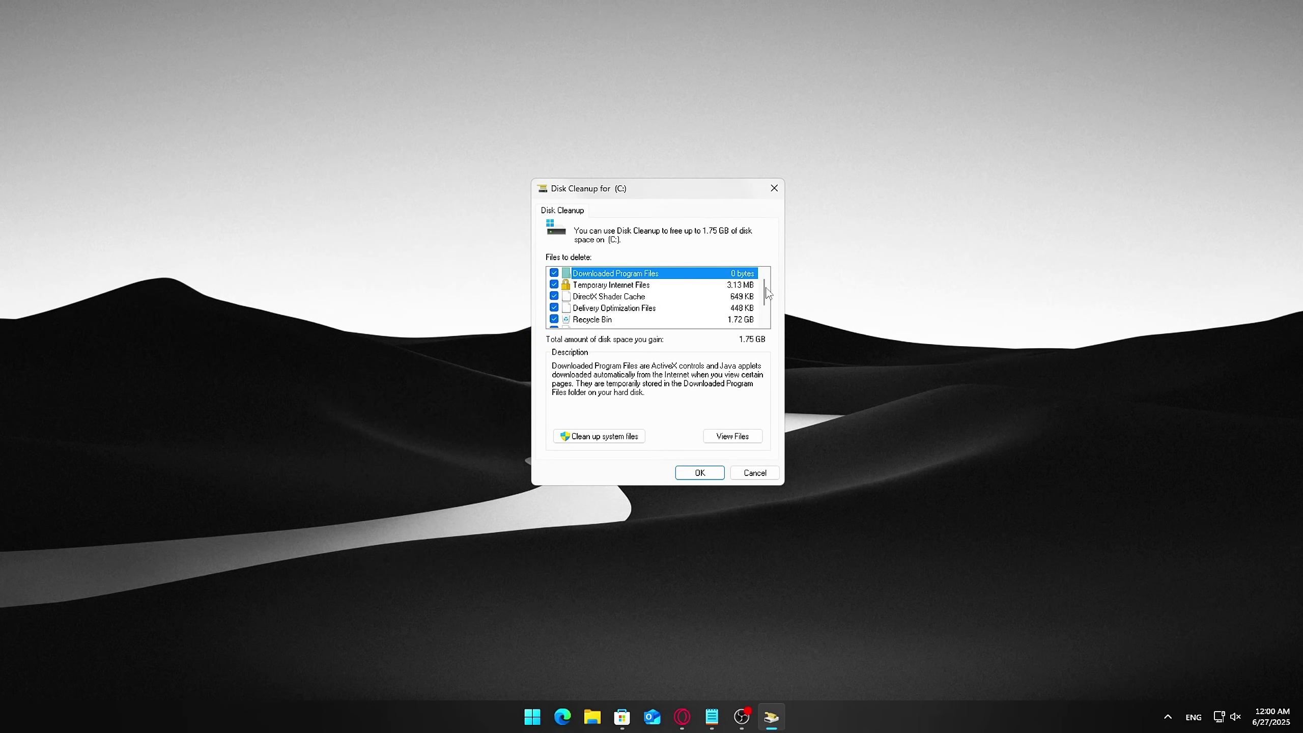
click(620, 437)
click(620, 384)
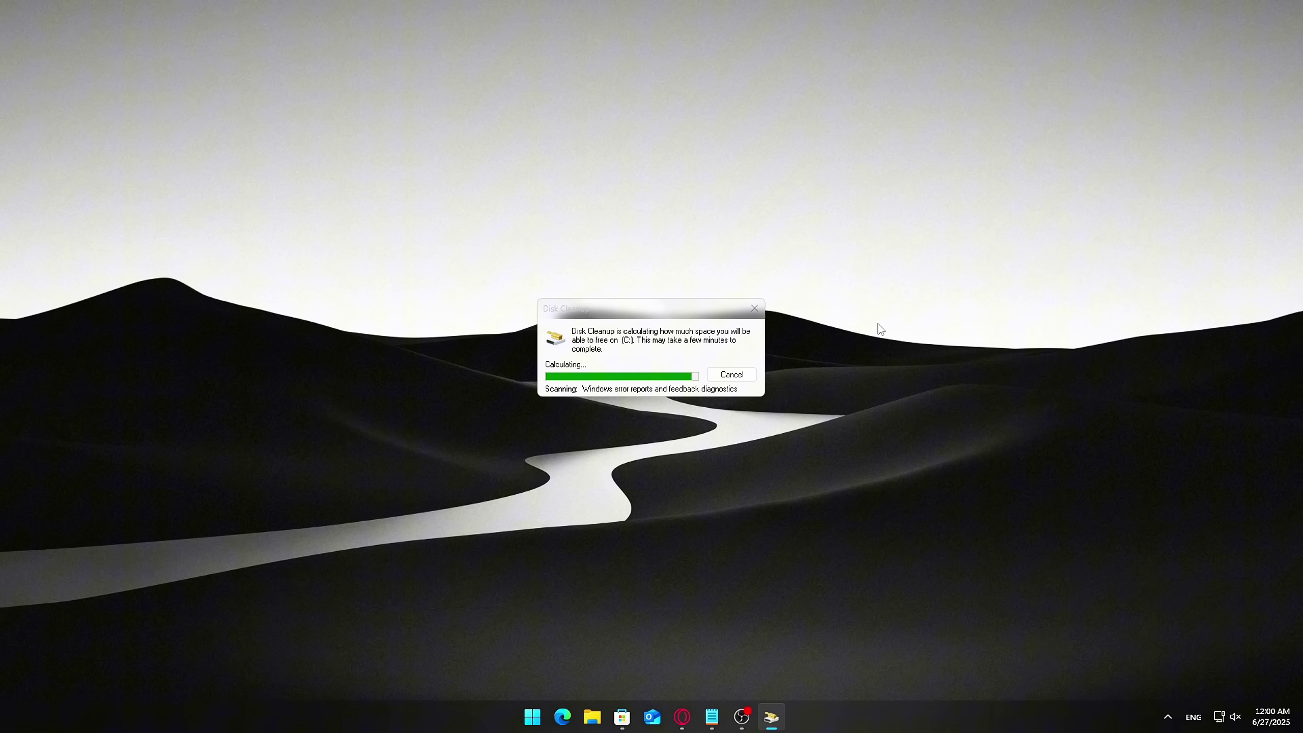
Permanently delete the checked files, including Windows Update Cleanup, freeing about 2.34 GB.
drag(282, 101, 637, 183)
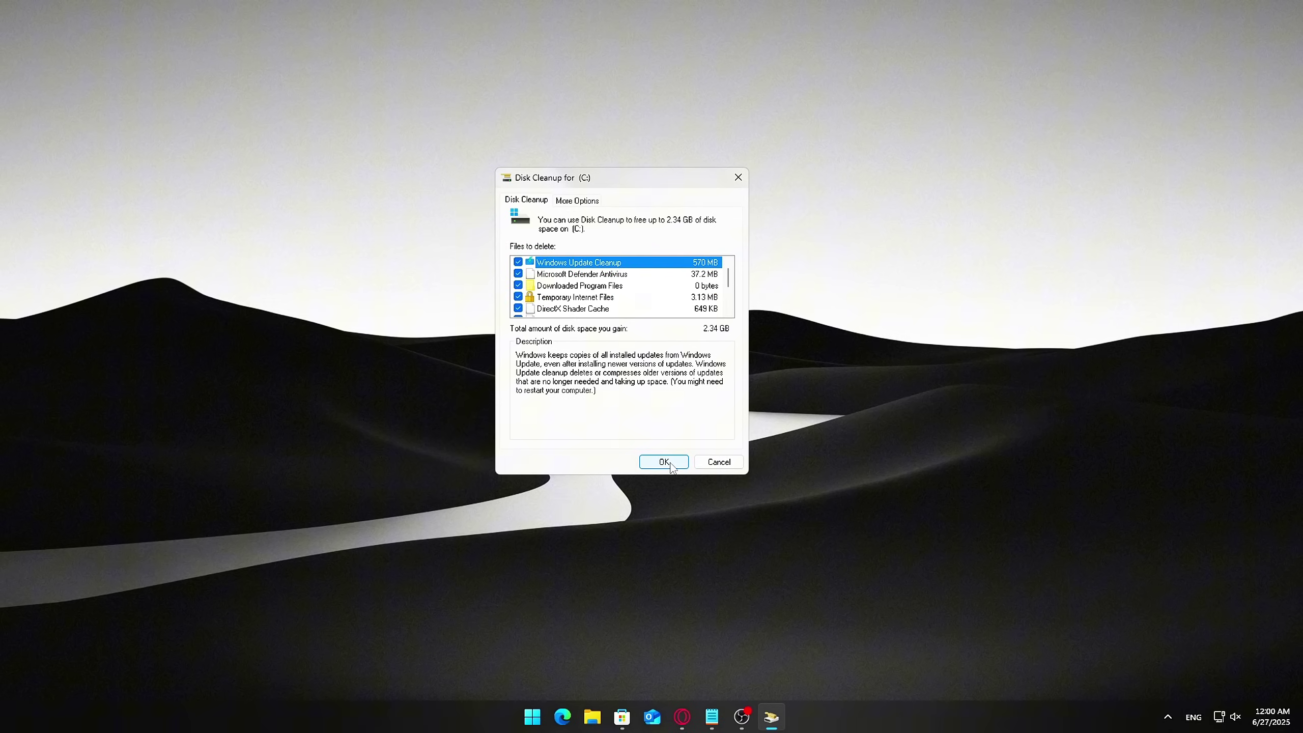
click(670, 463)
click(671, 365)
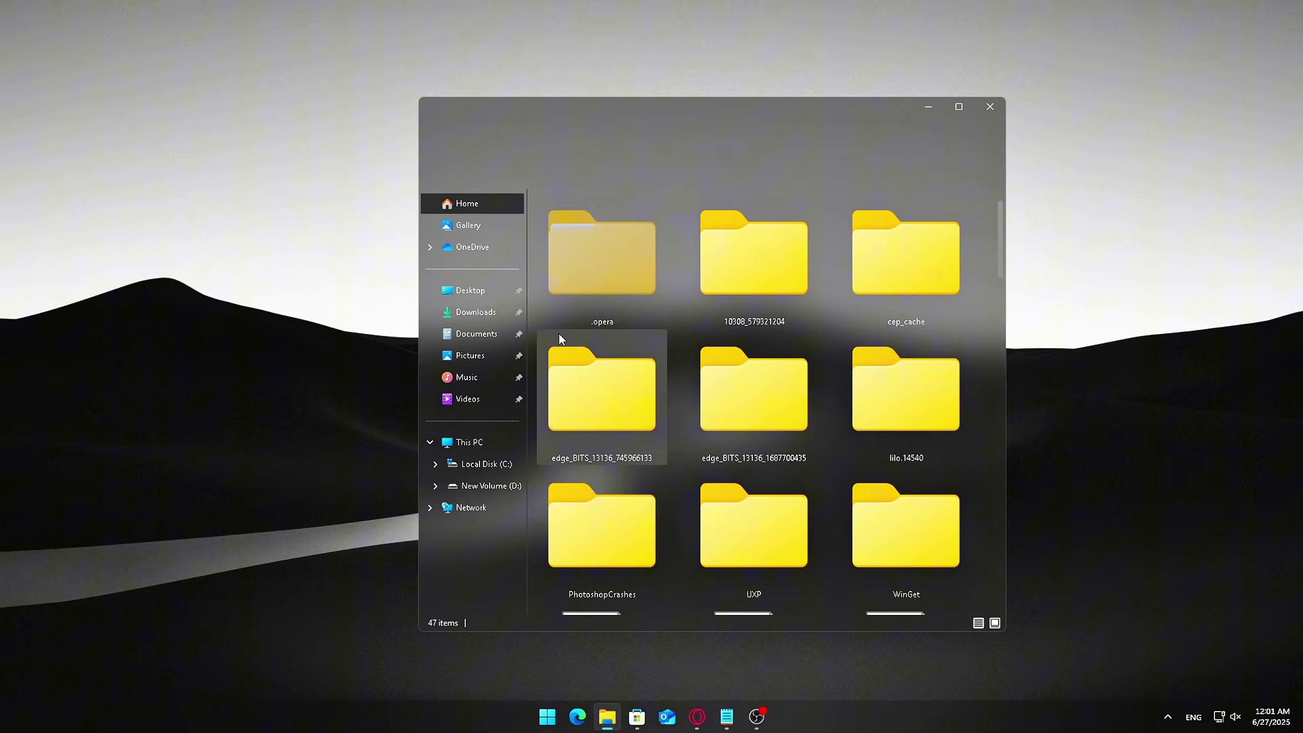
Delete everything in the open Temp folder, skipping files in use.
ctrl+scroll(801, 381, down, 2)
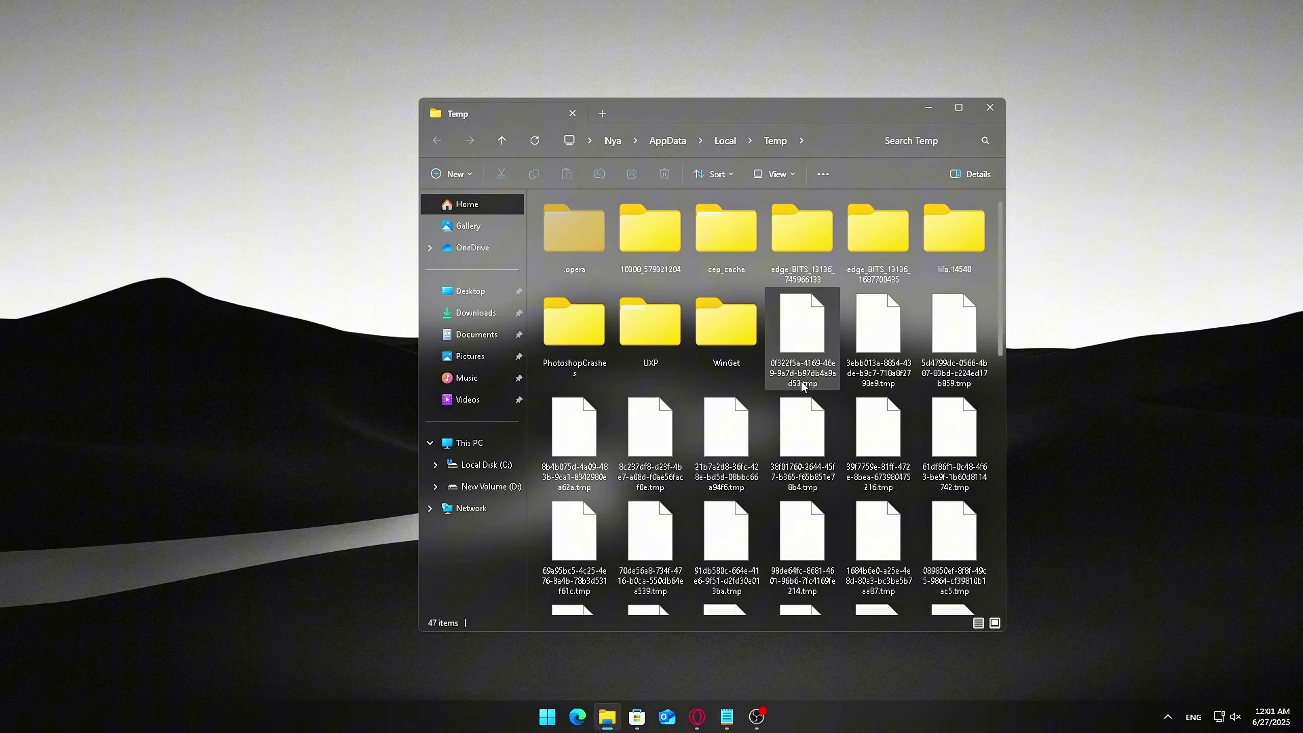
key(ctrl+a)
key(Delete)
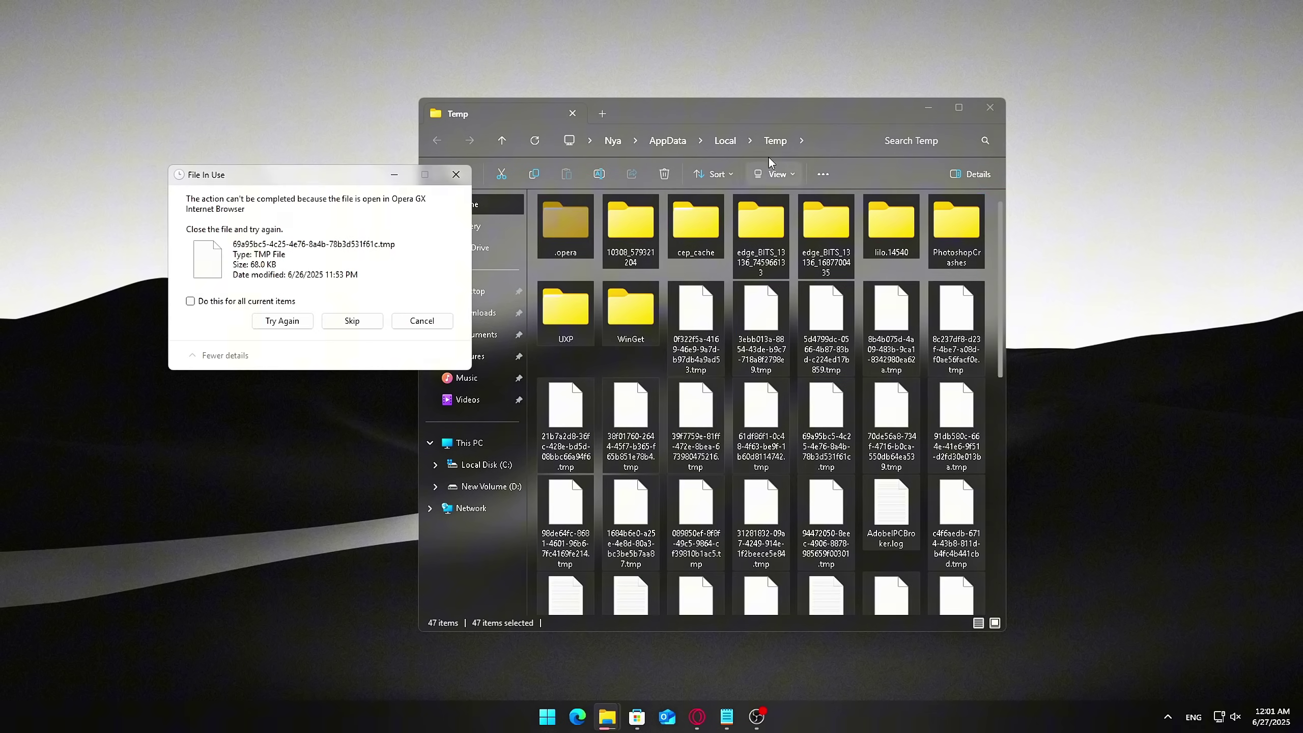
click(328, 321)
key(super+d)
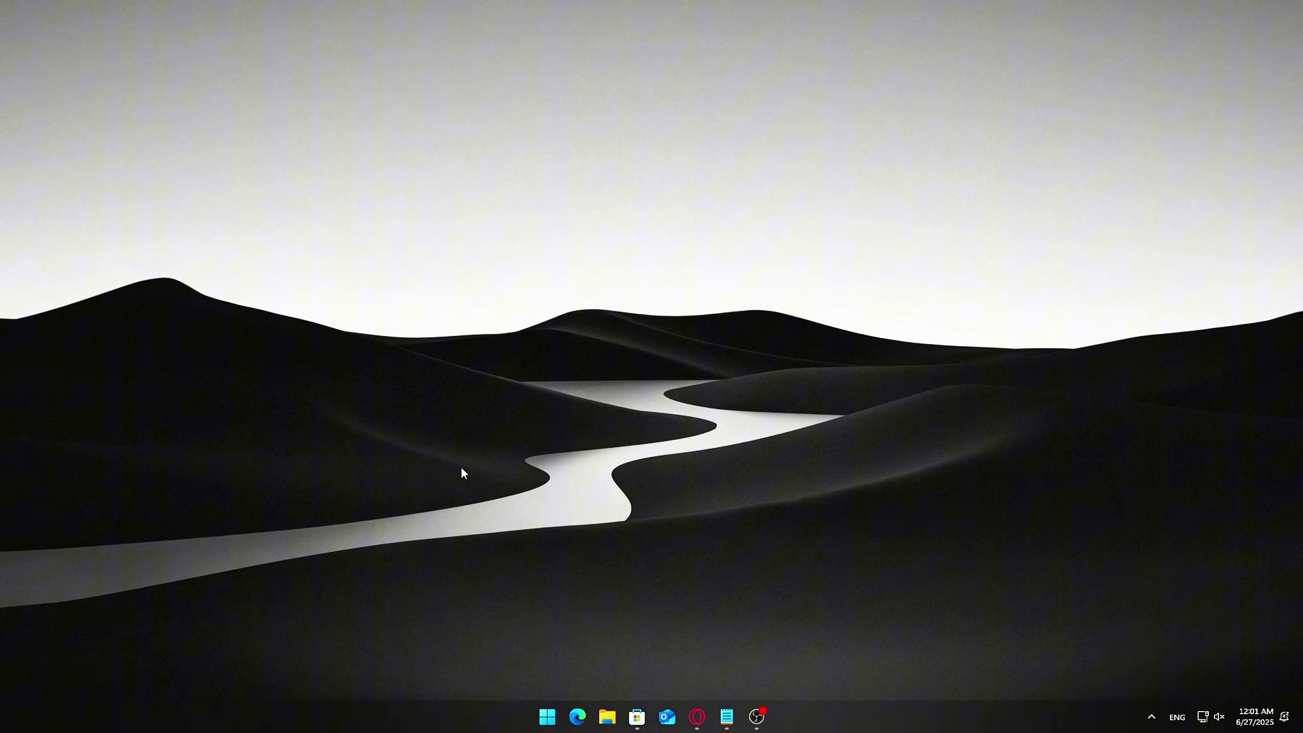
Delete the two files in the Windows Temp folder and close it.
key(super+r)
drag(158, 563, 666, 297)
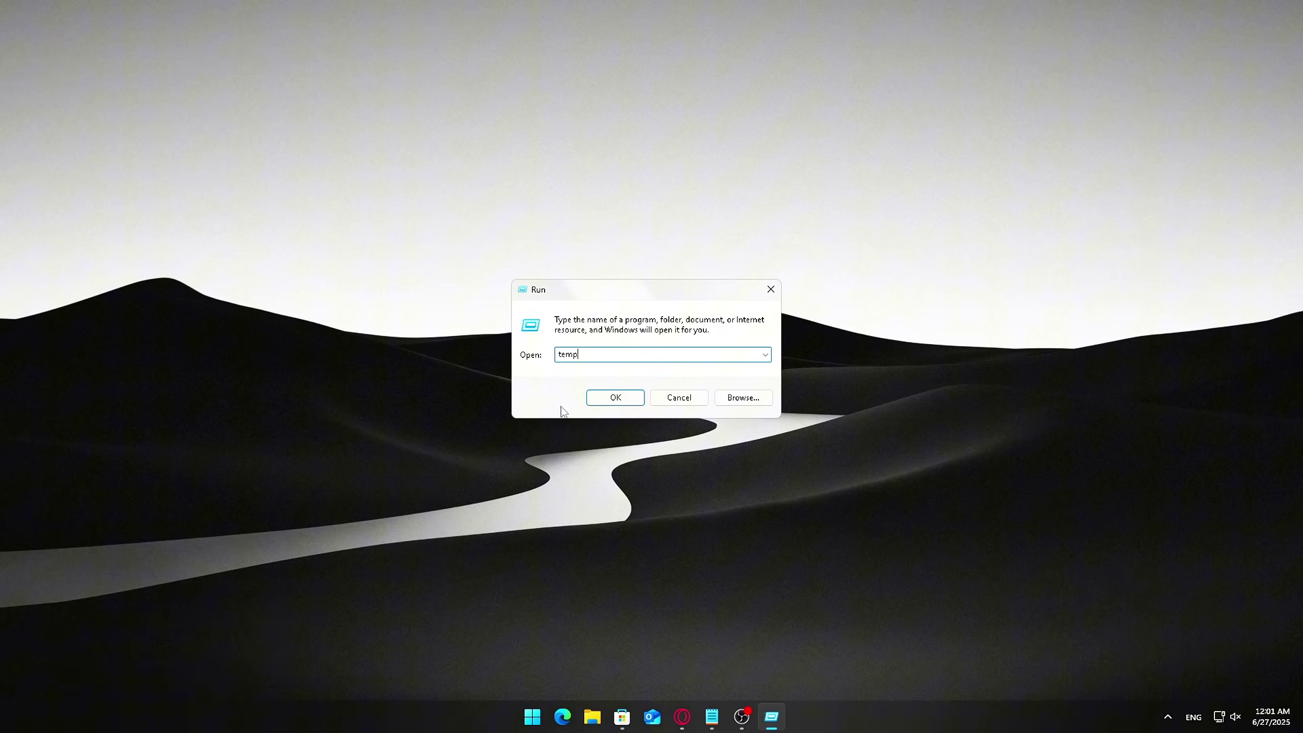
click(617, 400)
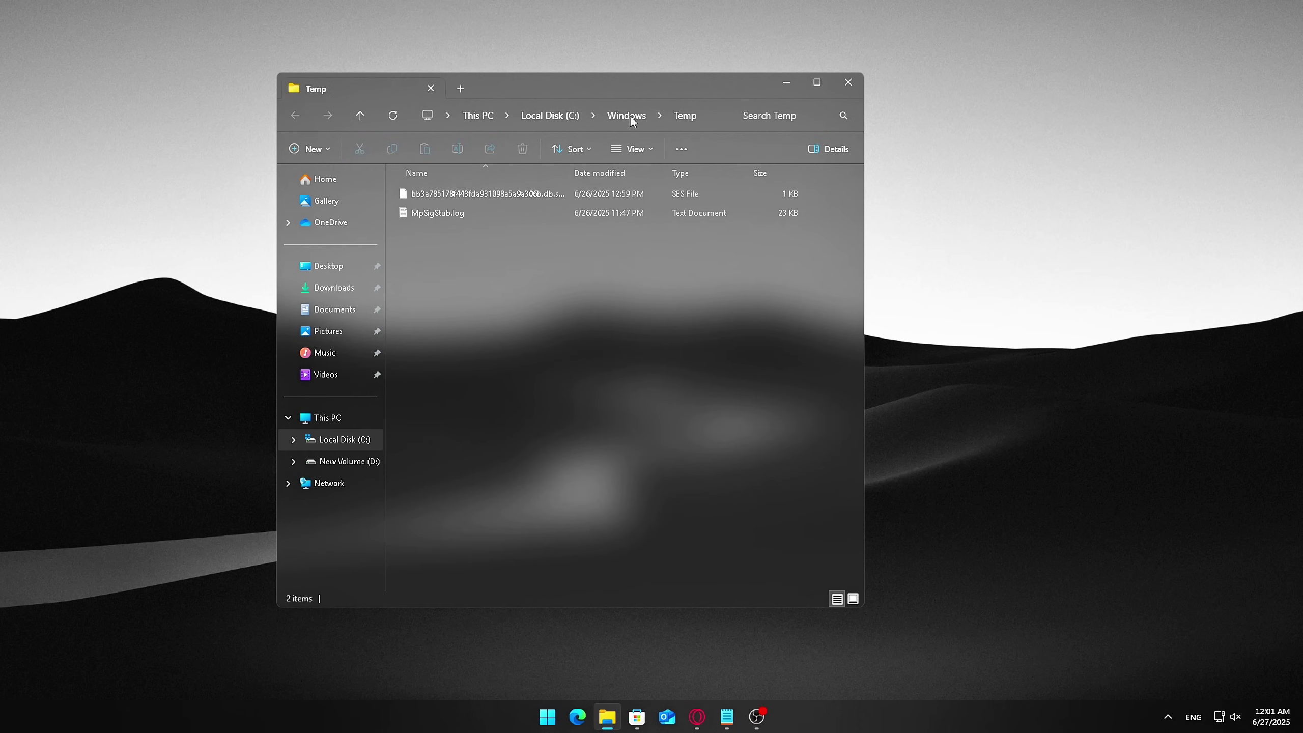
drag(631, 86, 748, 107)
click(842, 237)
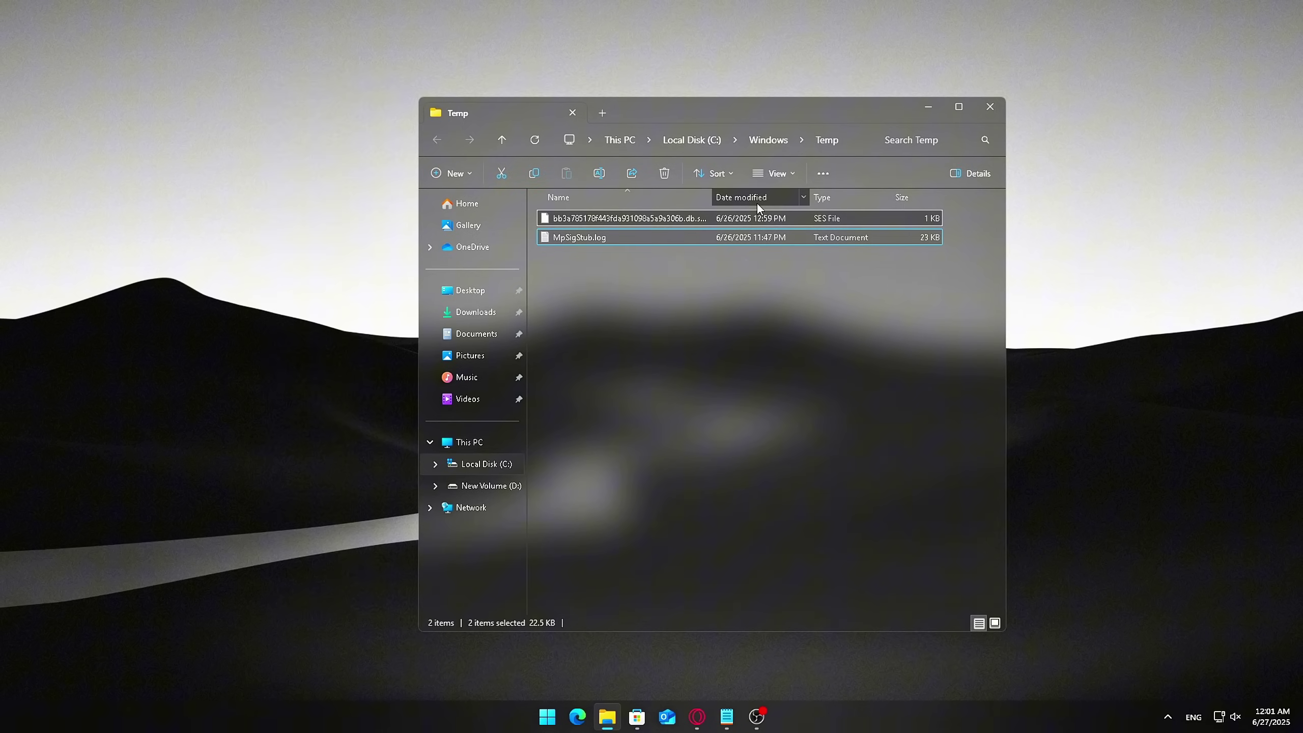
key(Delete)
click(990, 106)
Open %temp% and delete all 47 items, skipping every file still in use.
key(super+r)
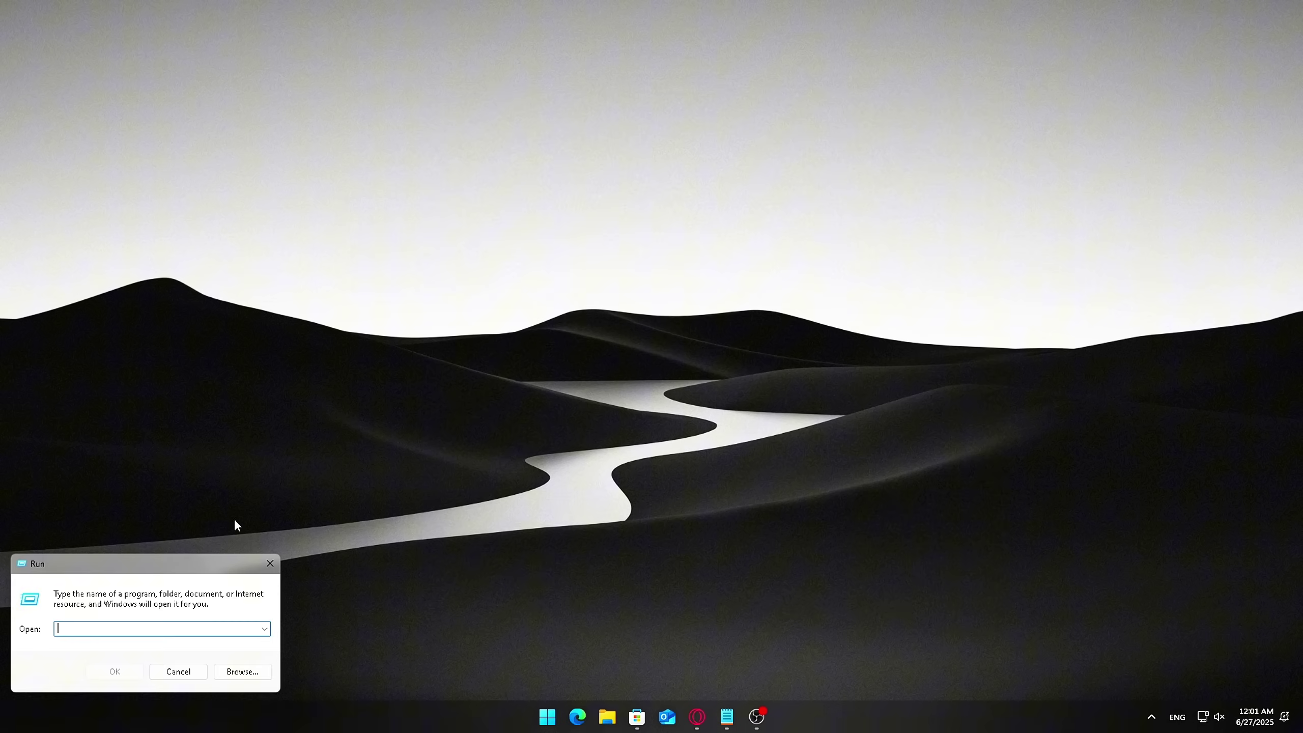
drag(190, 571, 560, 338)
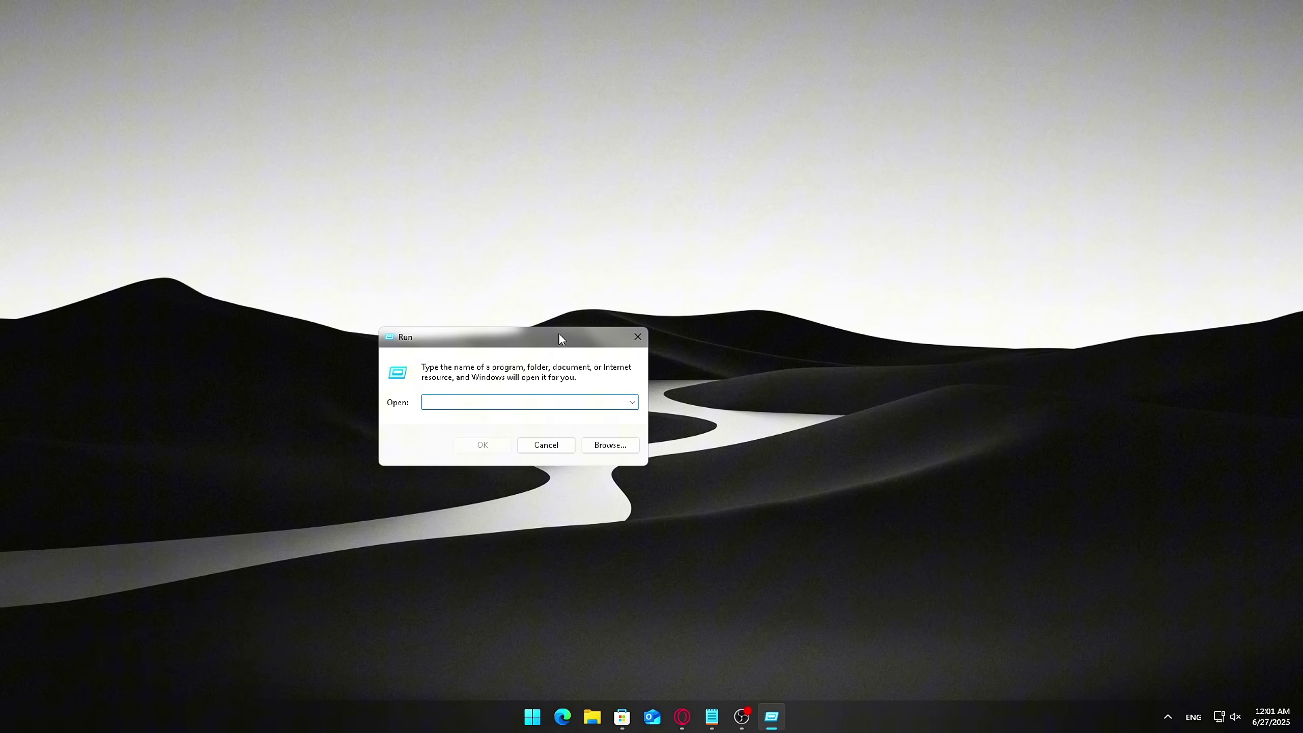
text(%temp%)
key(Return)
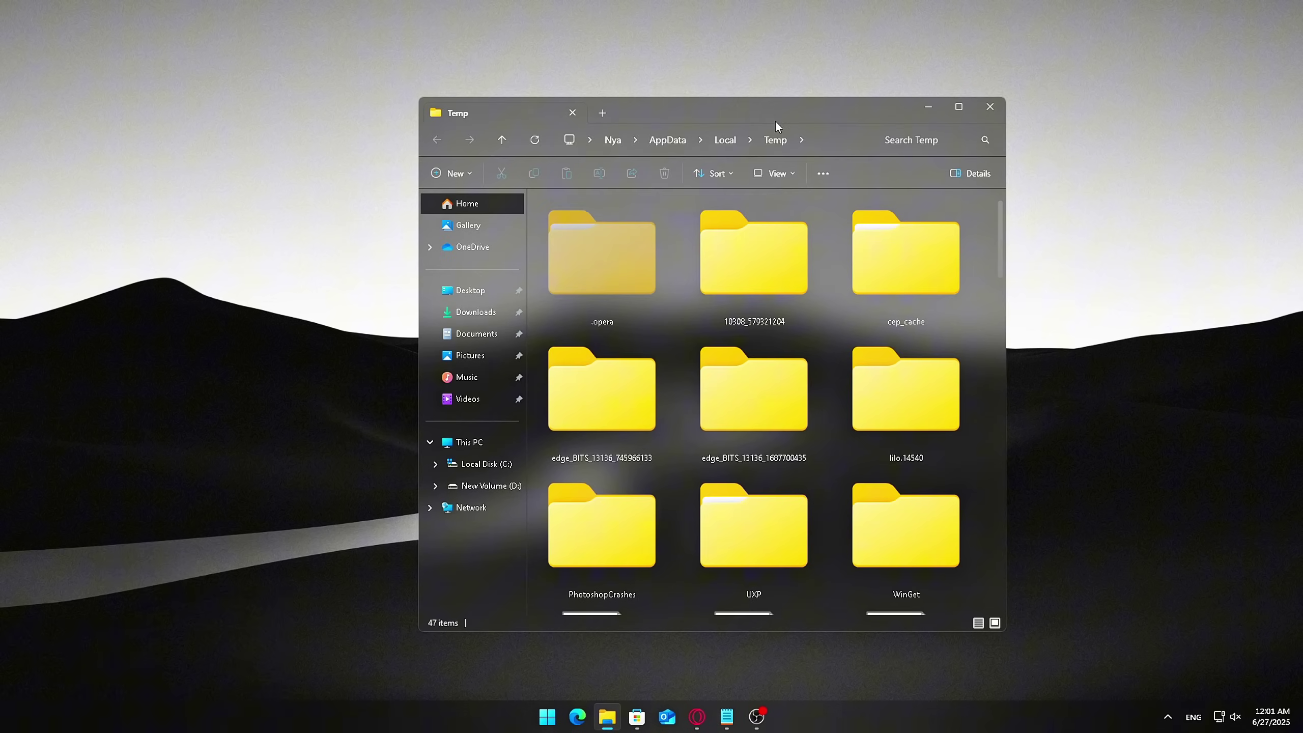
scroll(802, 383, down, 3)
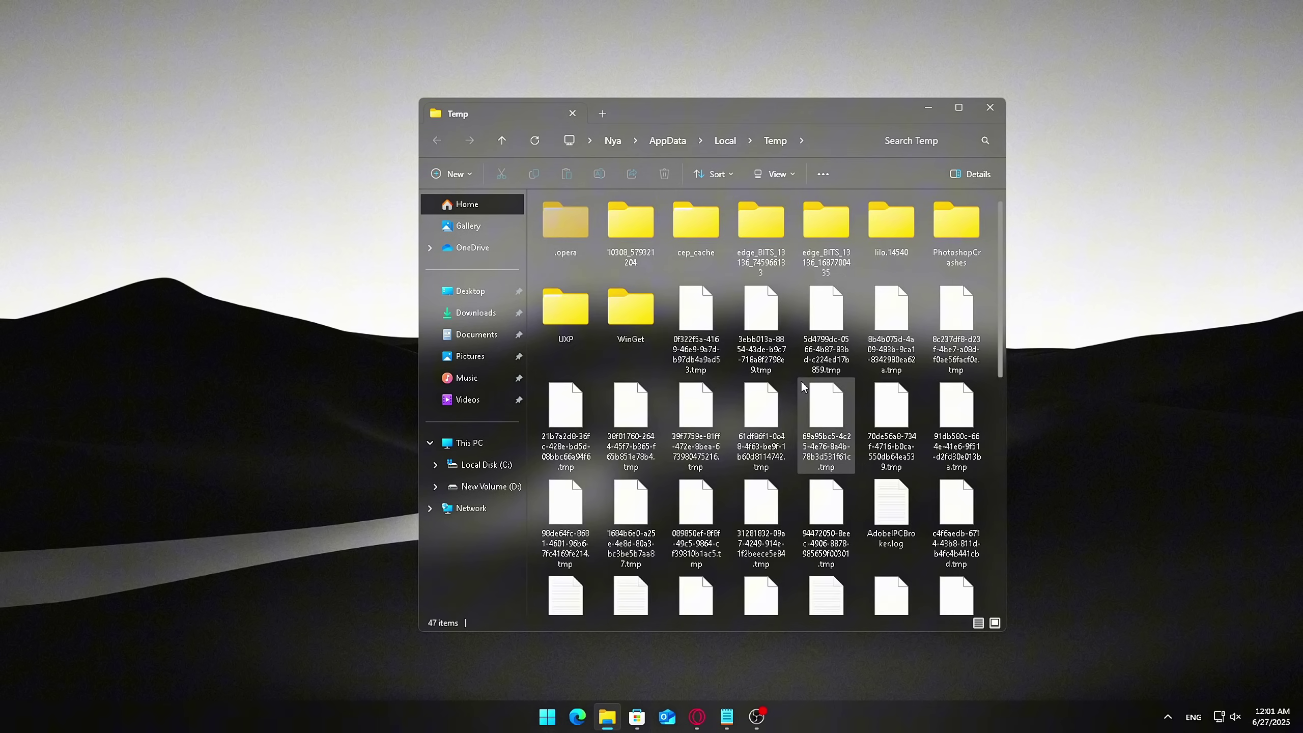
key(ctrl+a)
key(Delete)
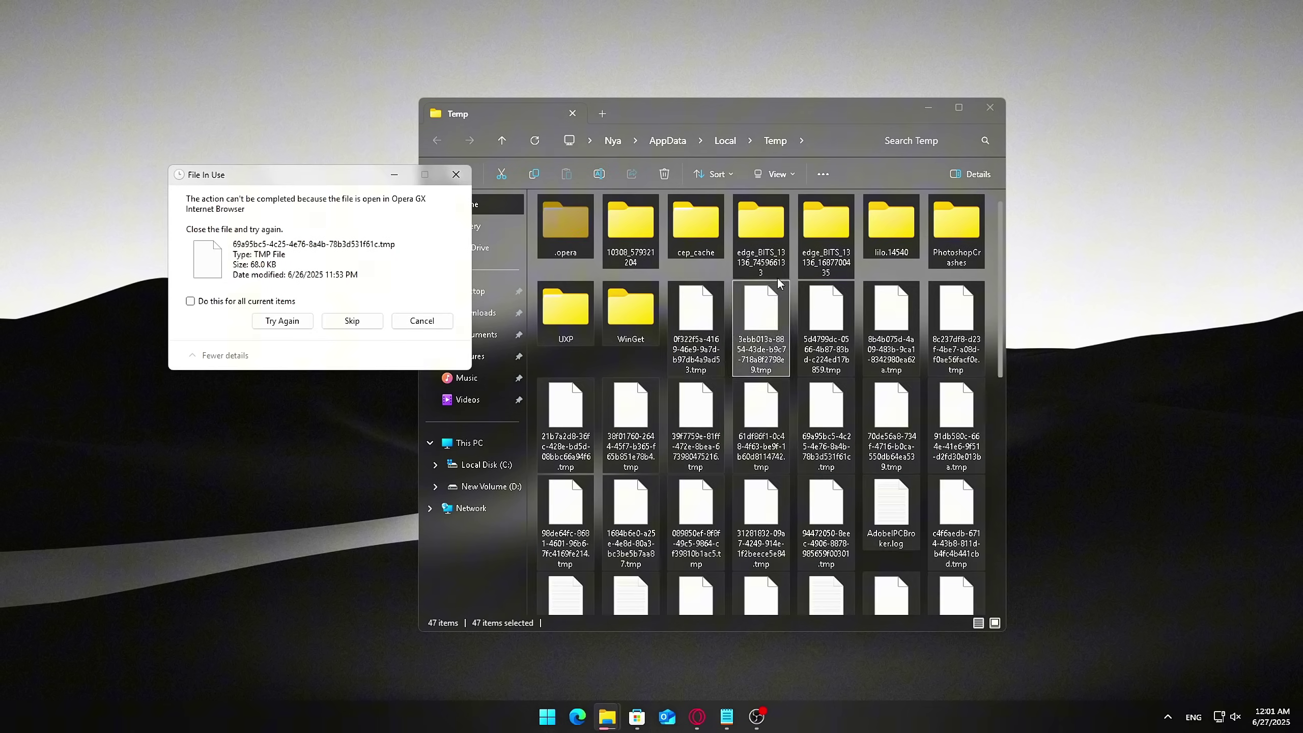
click(352, 320)
drag(790, 112, 685, 107)
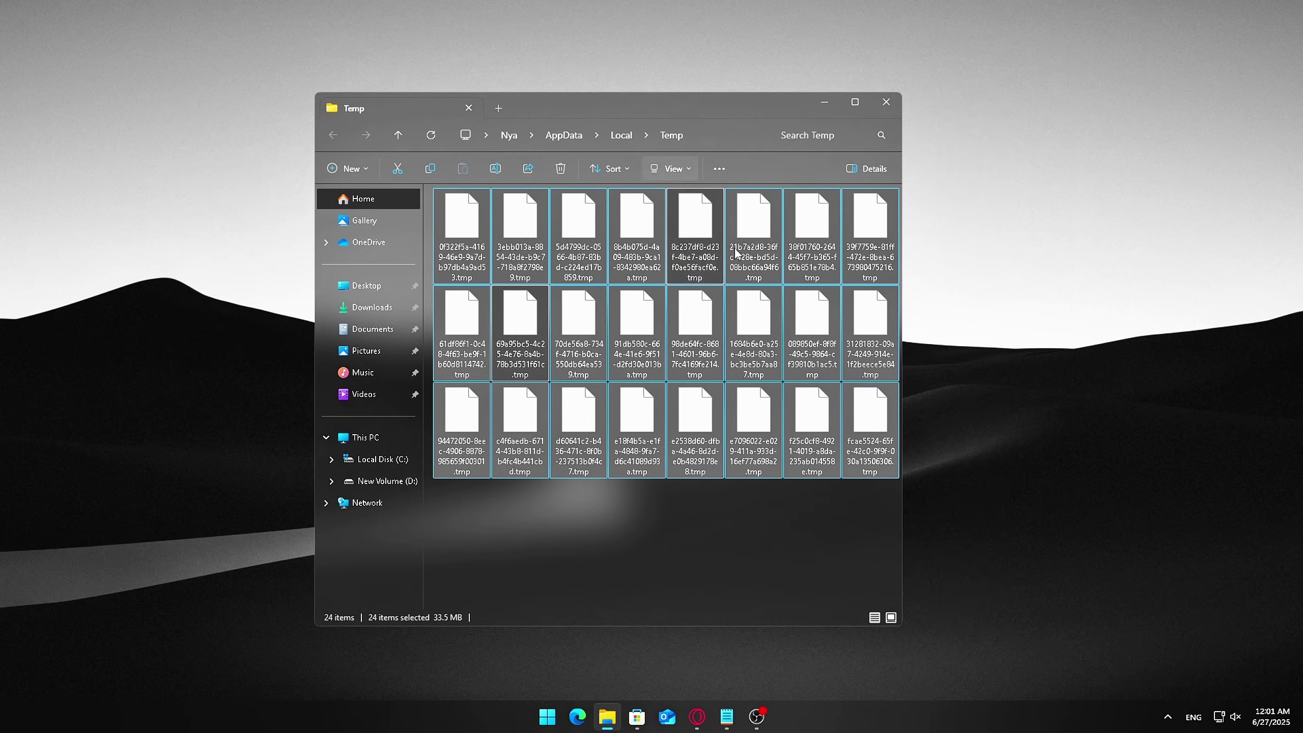
click(886, 103)
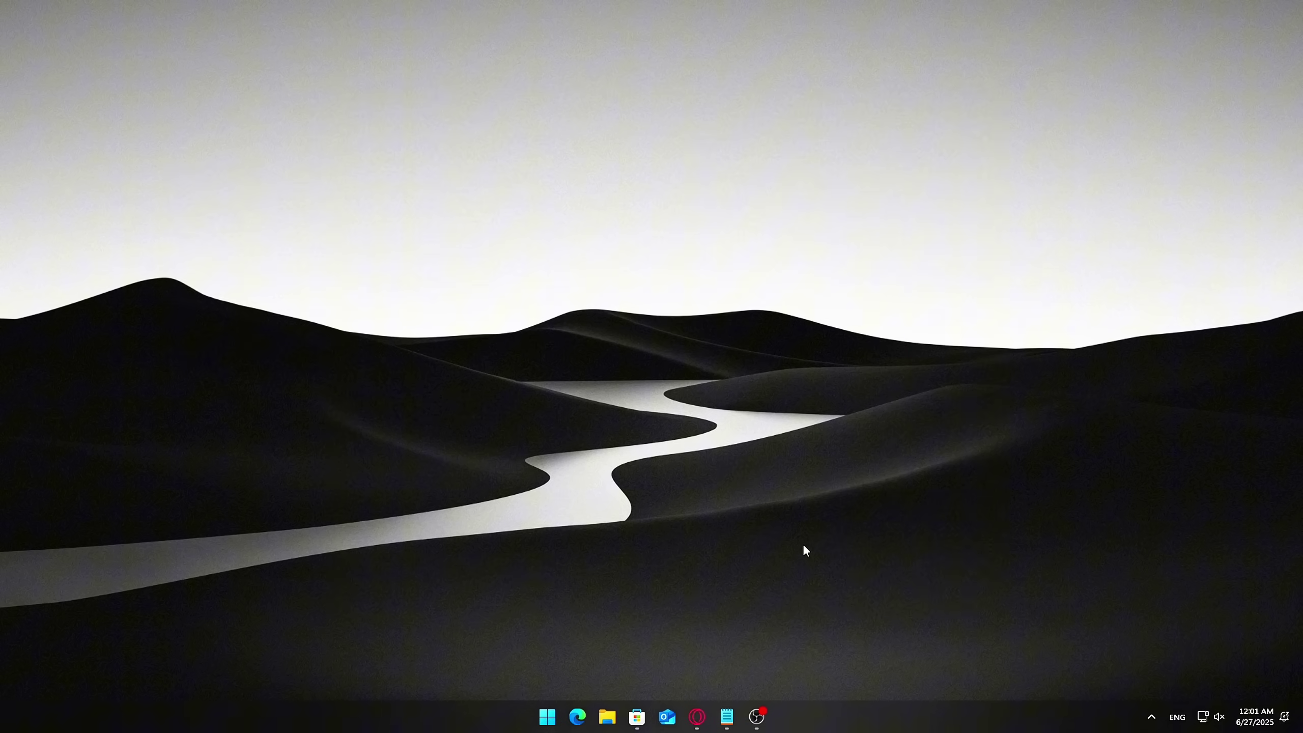
Open Task Manager and sort the Processes list by CPU.
key(ctrl+shift+Escape)
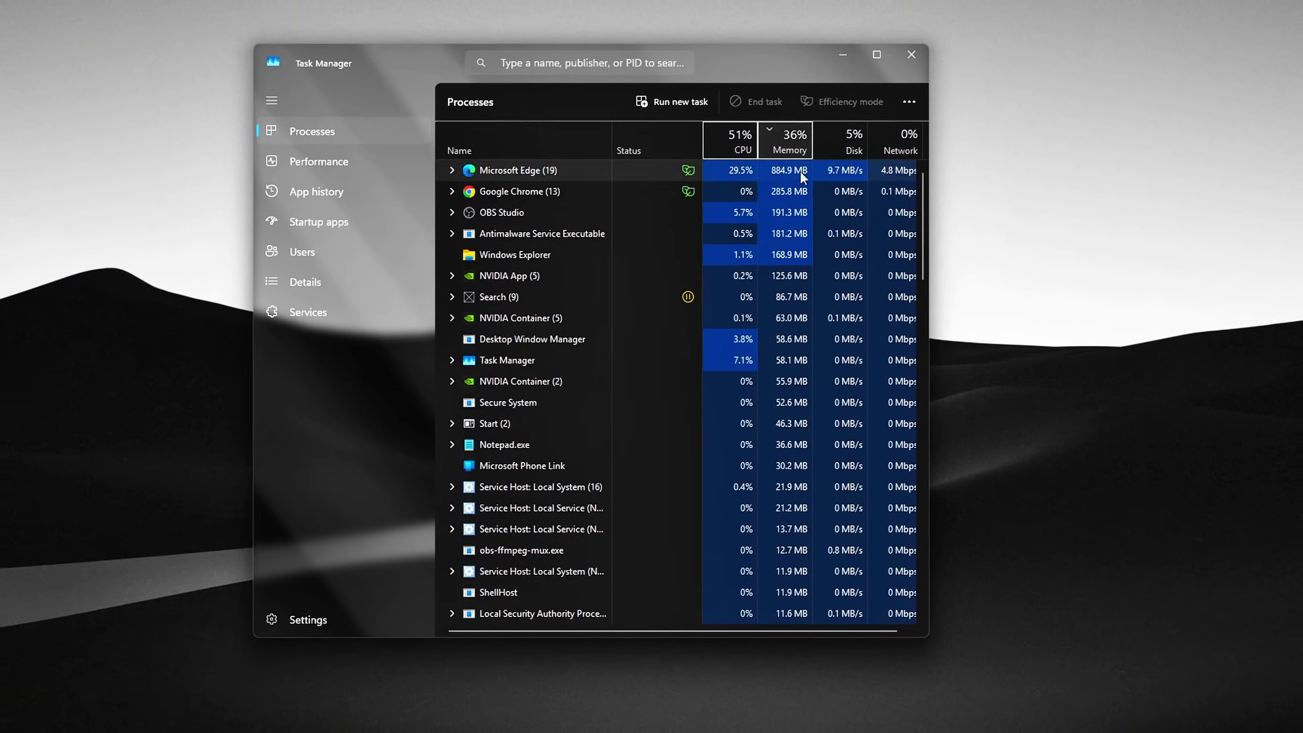
click(741, 144)
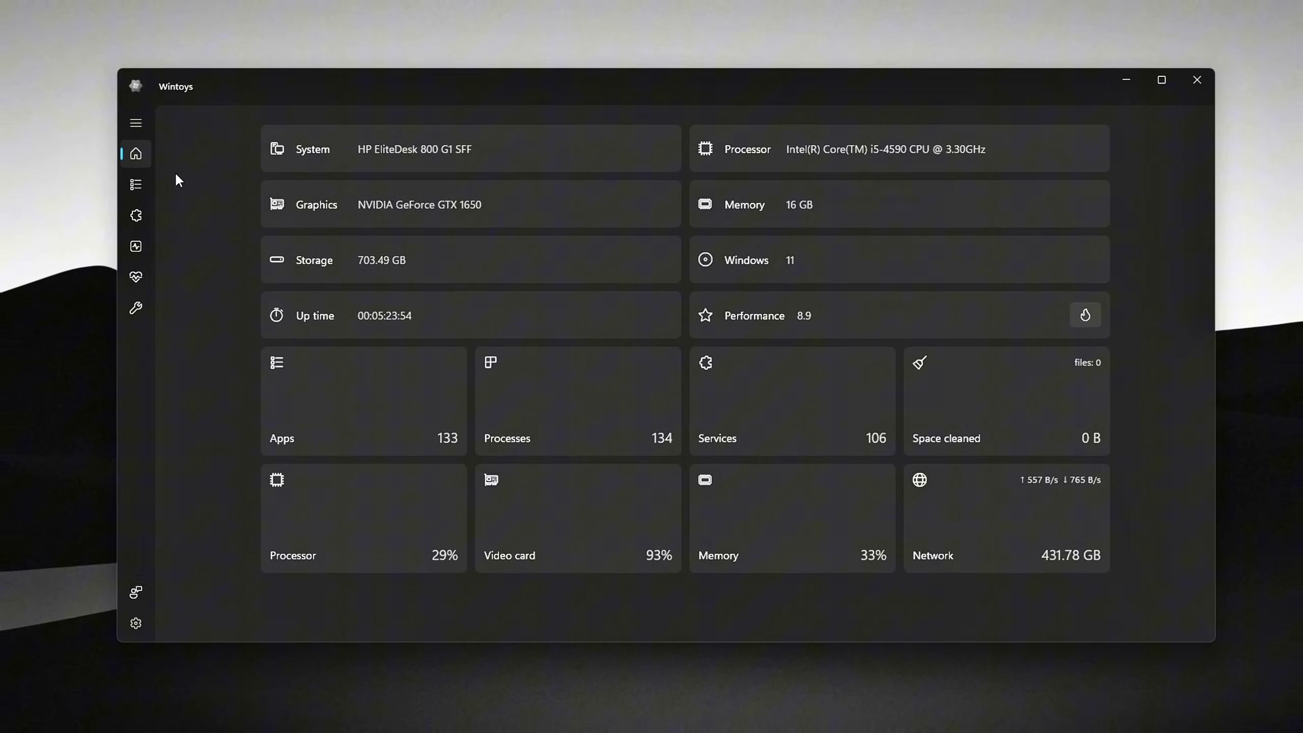
Open Wintoys' Tweaks page and expand the System section.
click(132, 121)
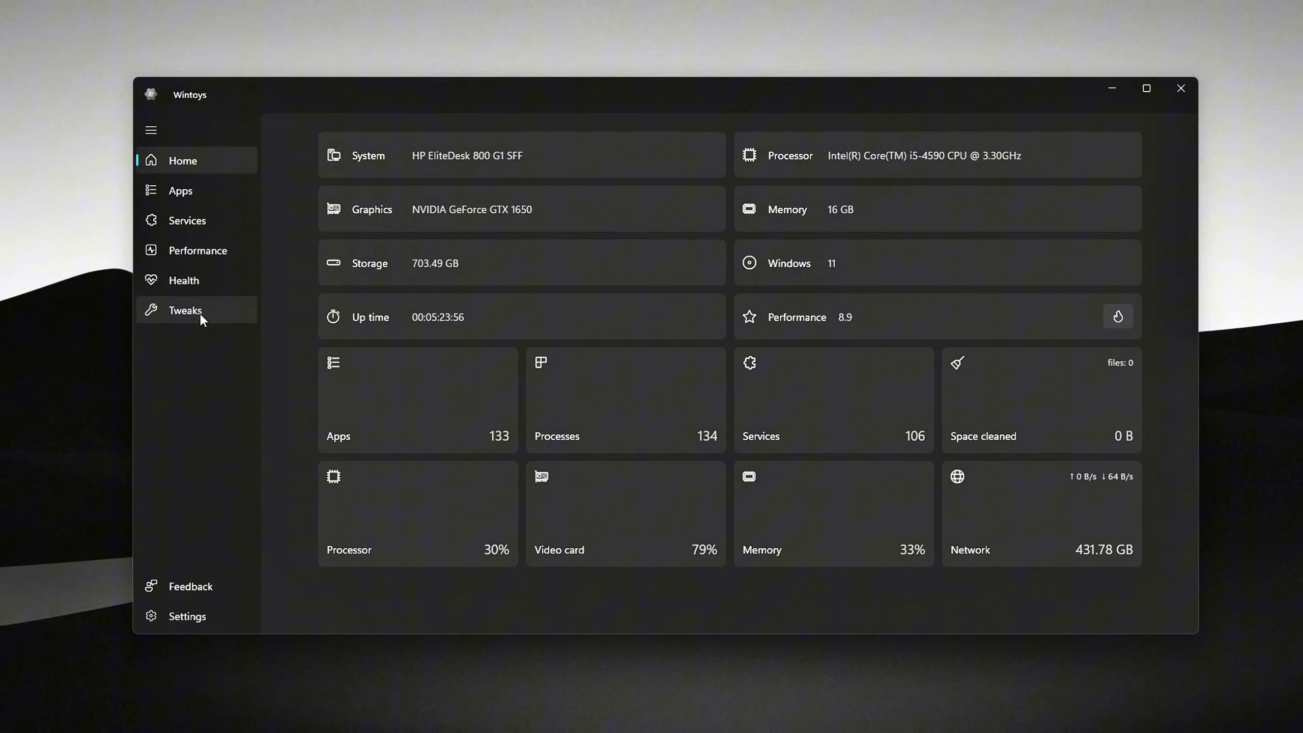
click(184, 310)
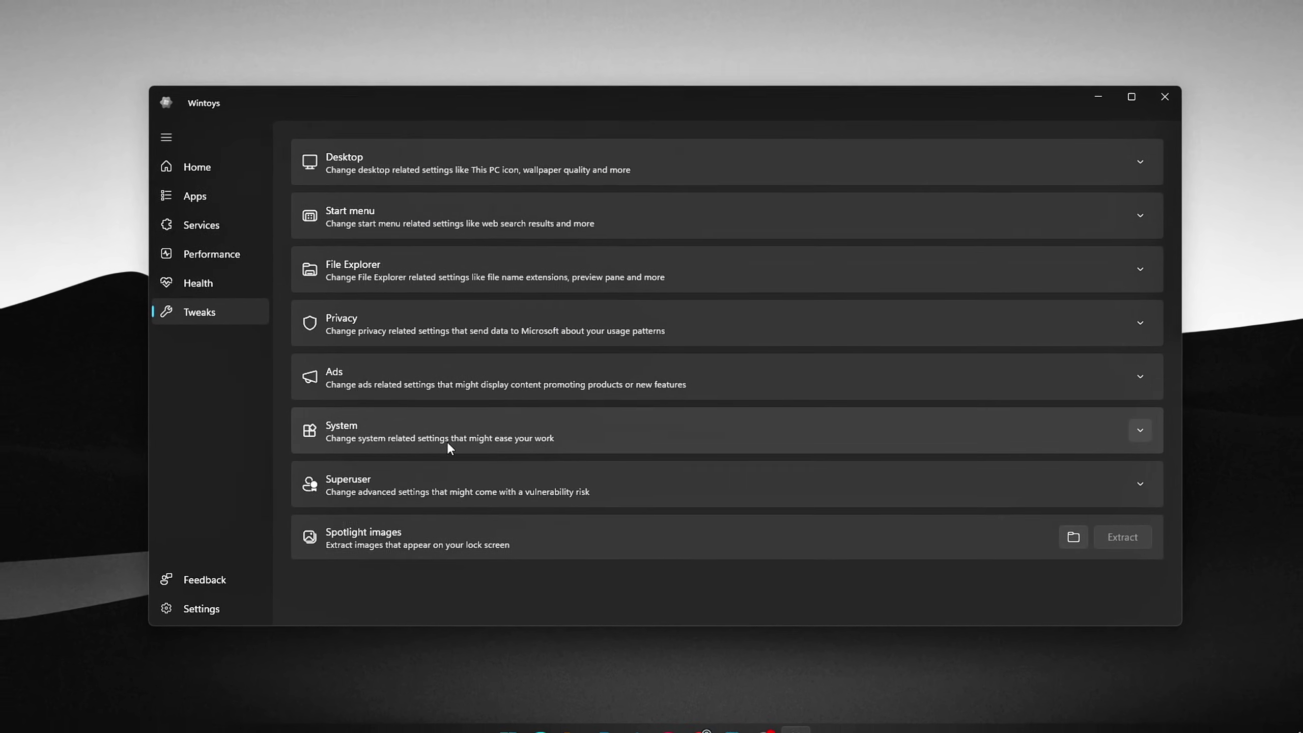
click(446, 439)
scroll(755, 462, down, 3)
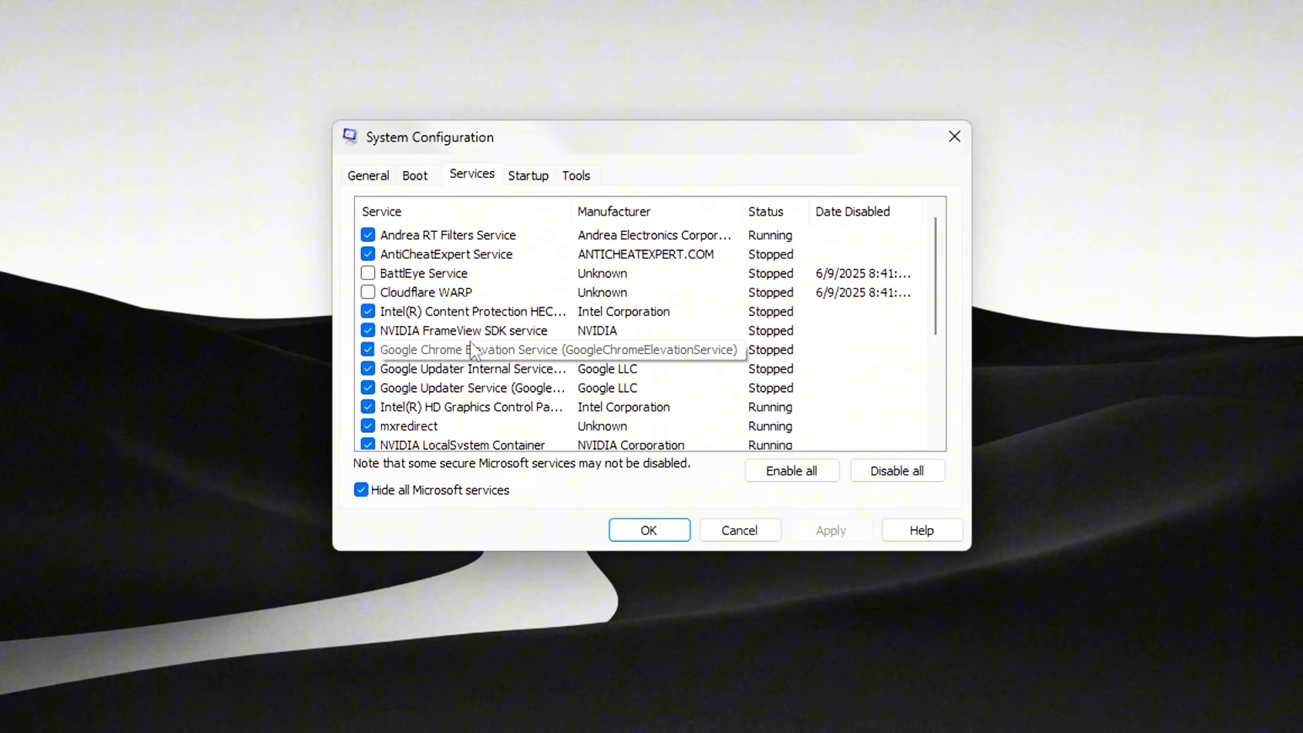
Untick Chrome Elevation, both Google Updater, mxredirect, Process Lasso Core, Red Giant and Steam Client services.
scroll(499, 357, down, 1)
click(371, 314)
click(379, 313)
click(379, 296)
click(379, 331)
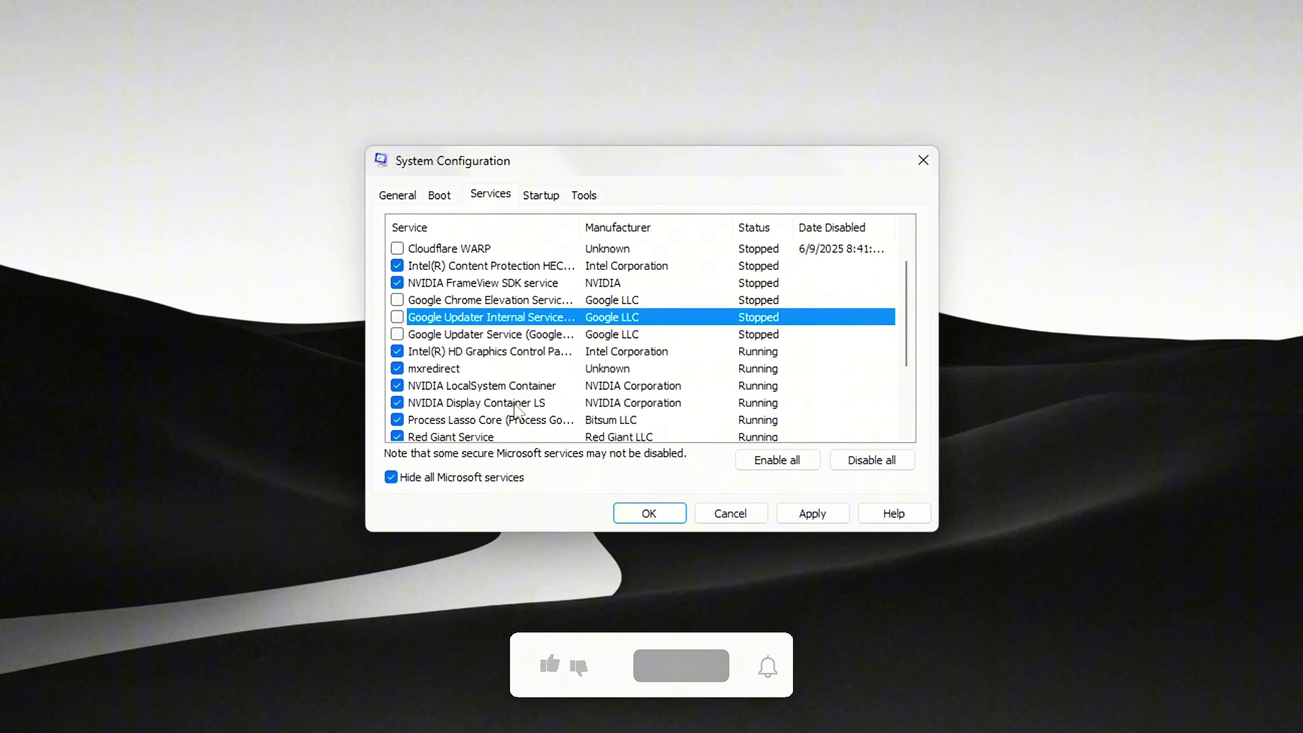
click(394, 368)
scroll(564, 376, down, 1)
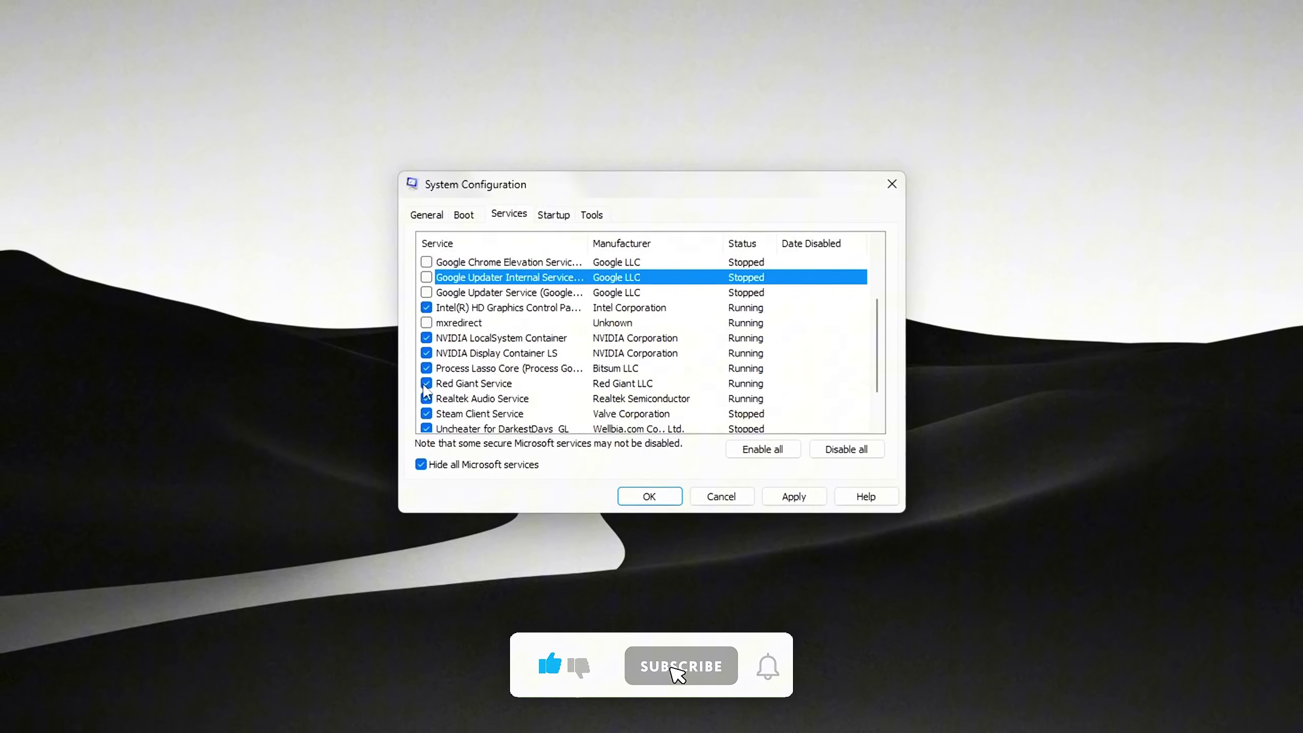
click(423, 368)
click(423, 384)
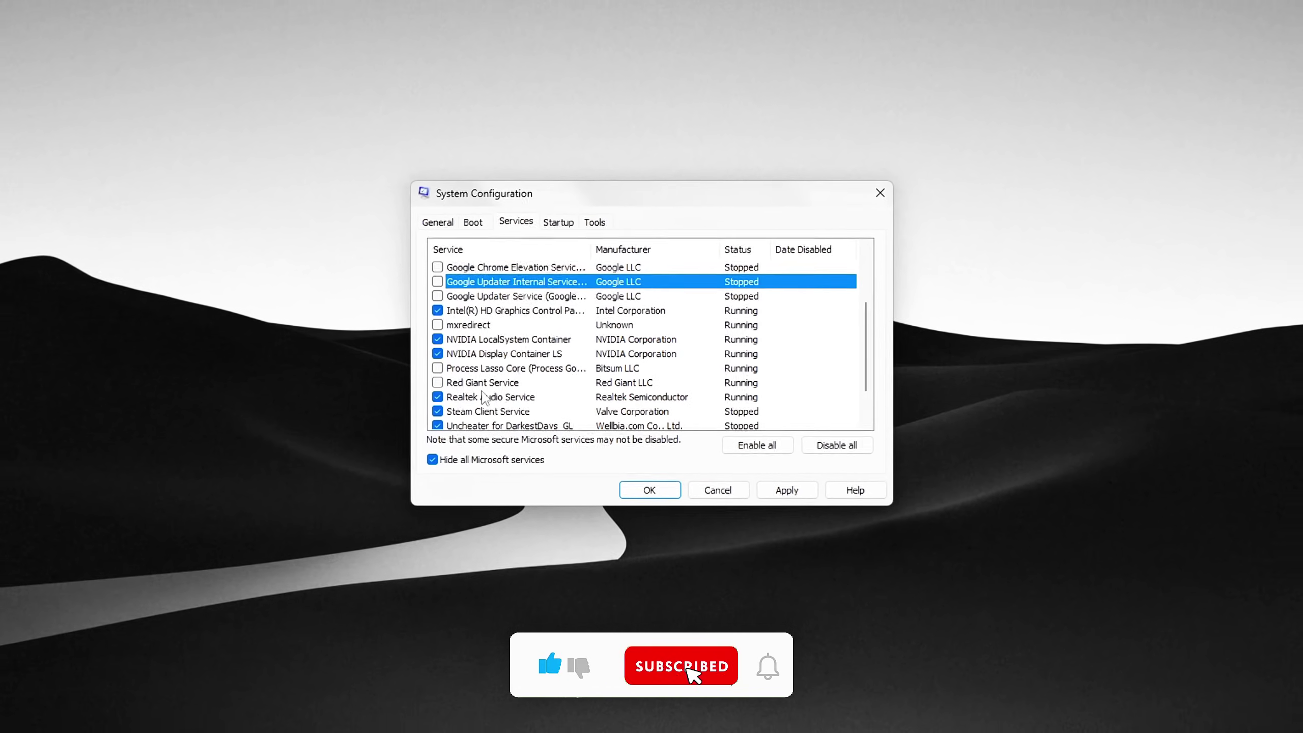
scroll(484, 398, down, 1)
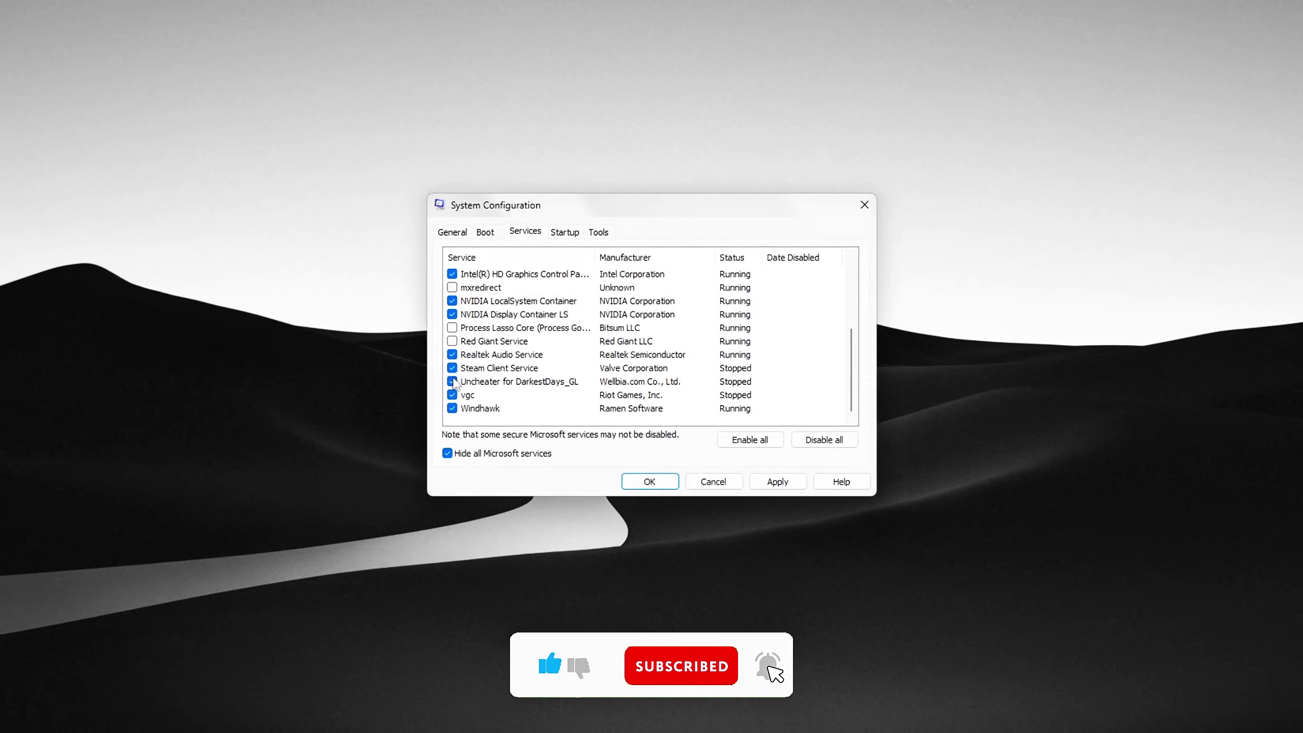
click(452, 368)
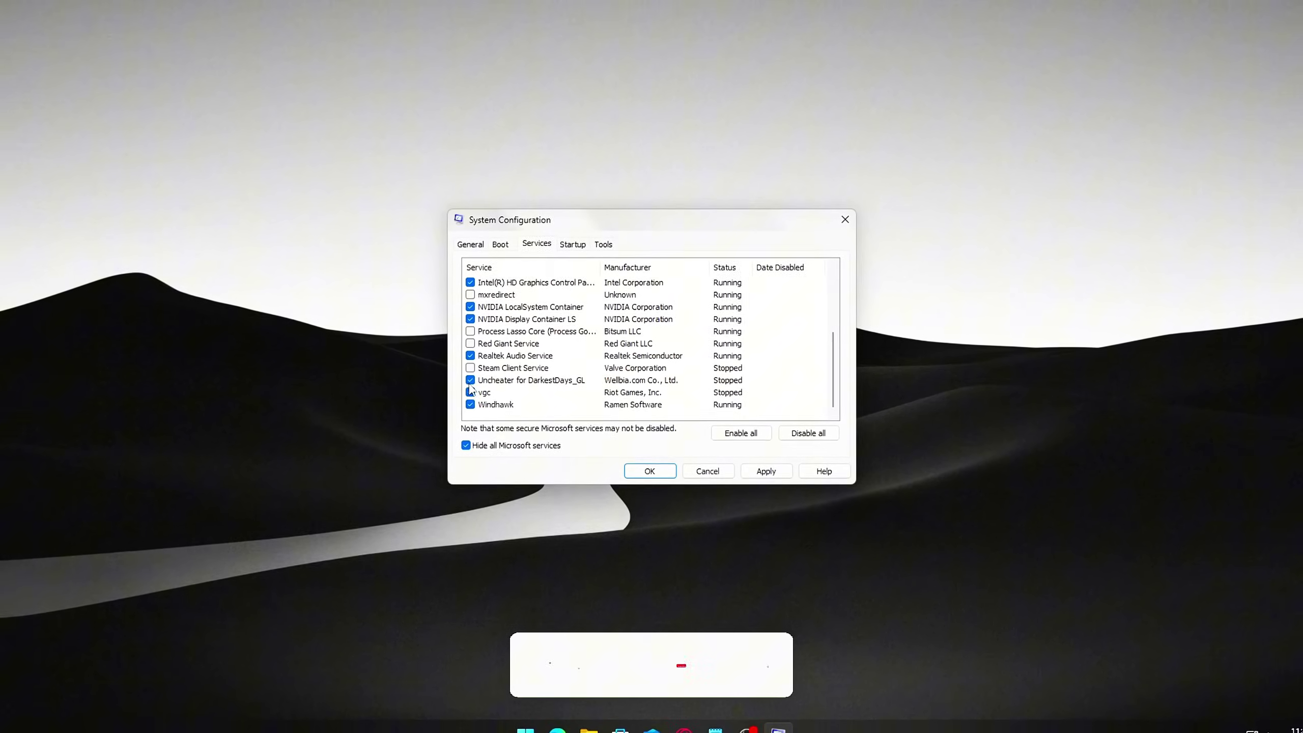